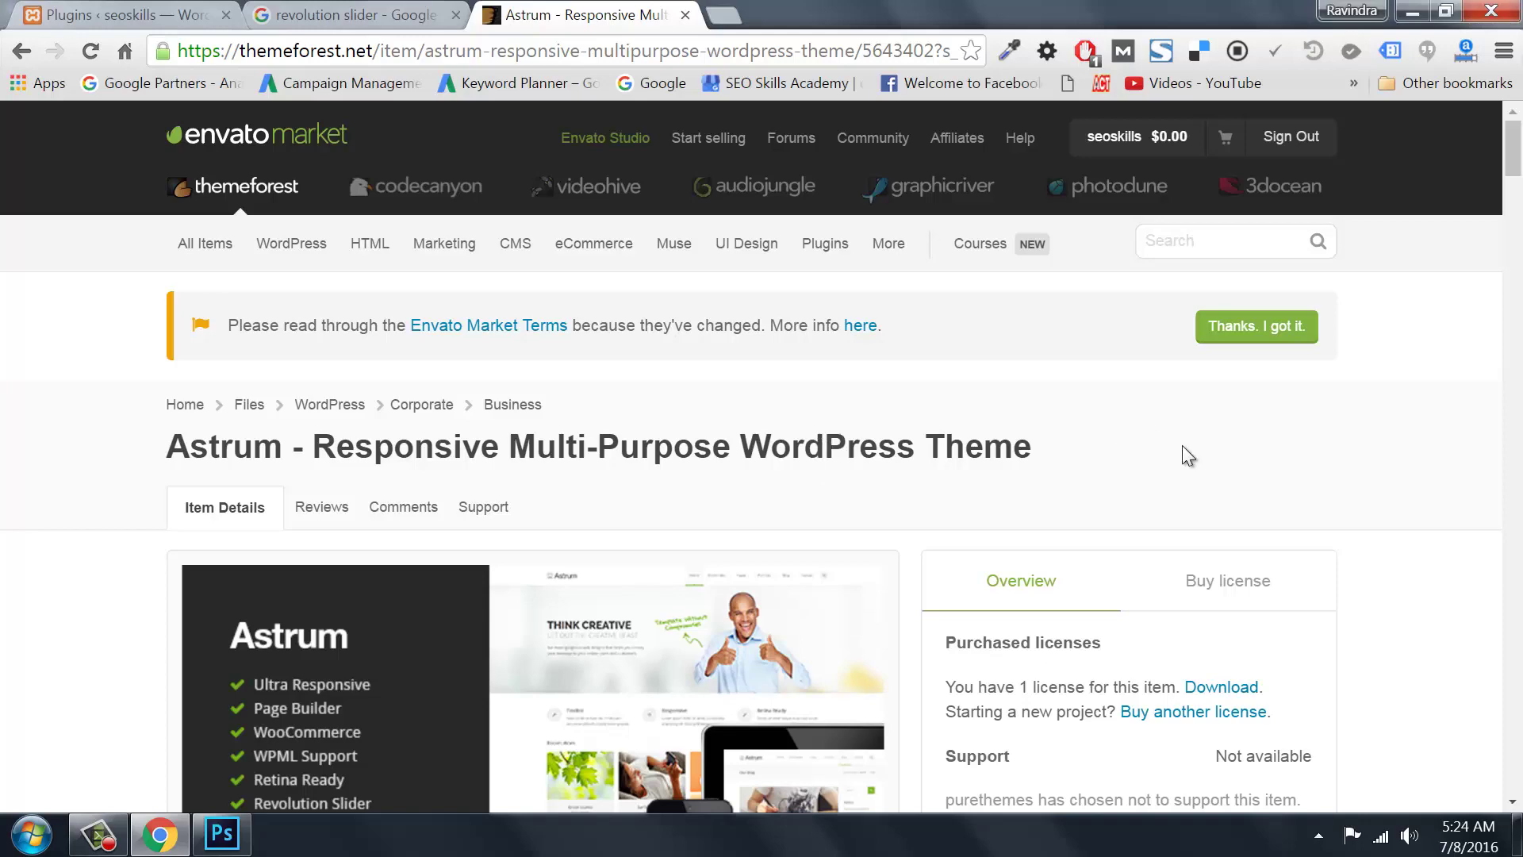
# Step: Review the Astrum theme's details on ThemeForest, including its purchased licence, download link, support terms, bundled features, sales and rating
pyautogui.scroll(-6, 1182, 445)
pyautogui.scroll(-6, 1182, 445)
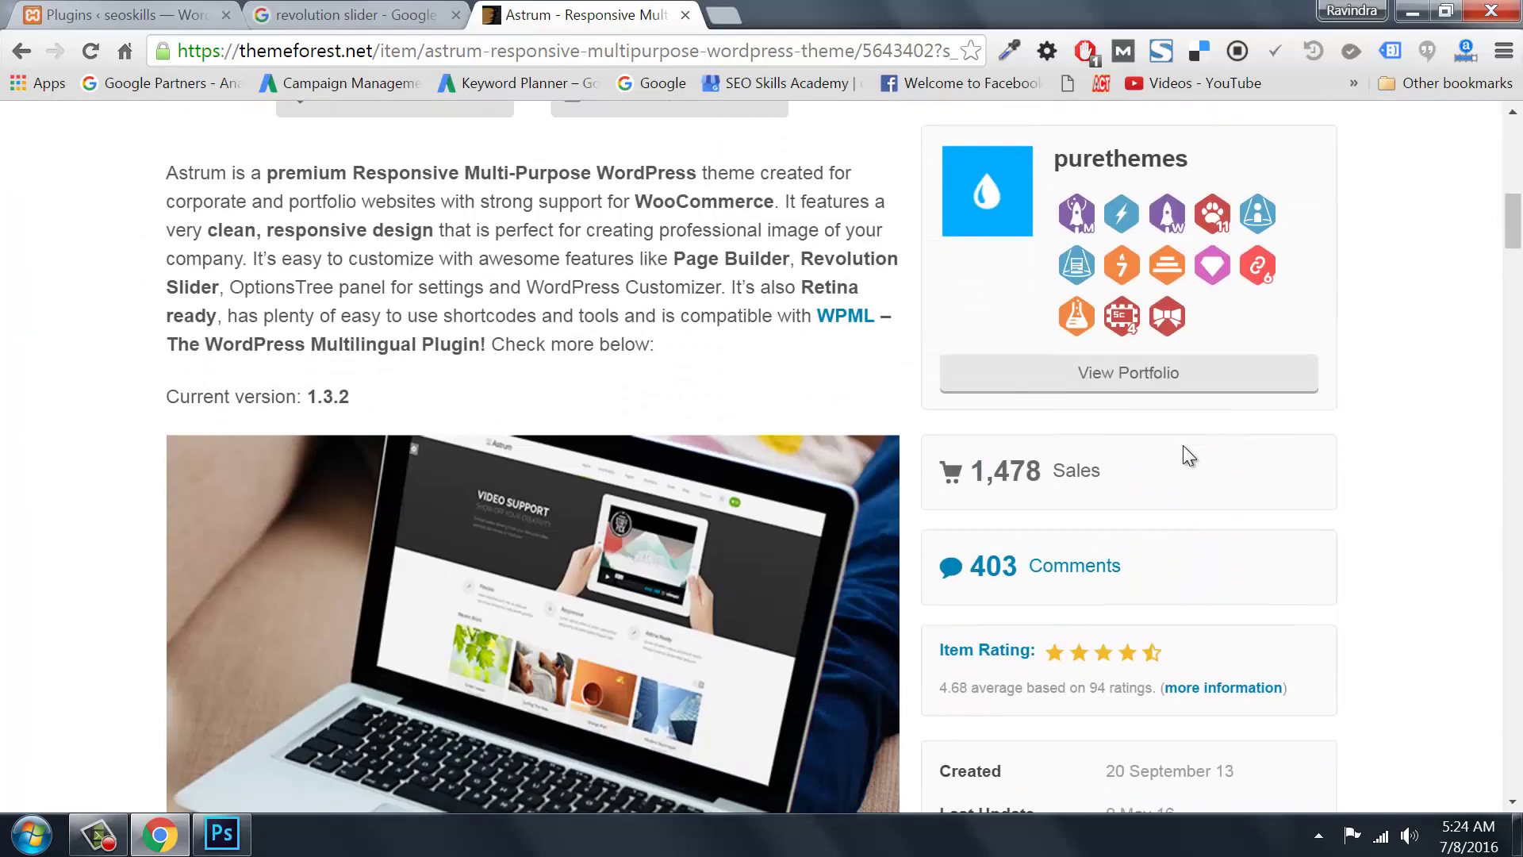
pyautogui.scroll(-5, 1075, 579)
pyautogui.scroll(6, 1074, 579)
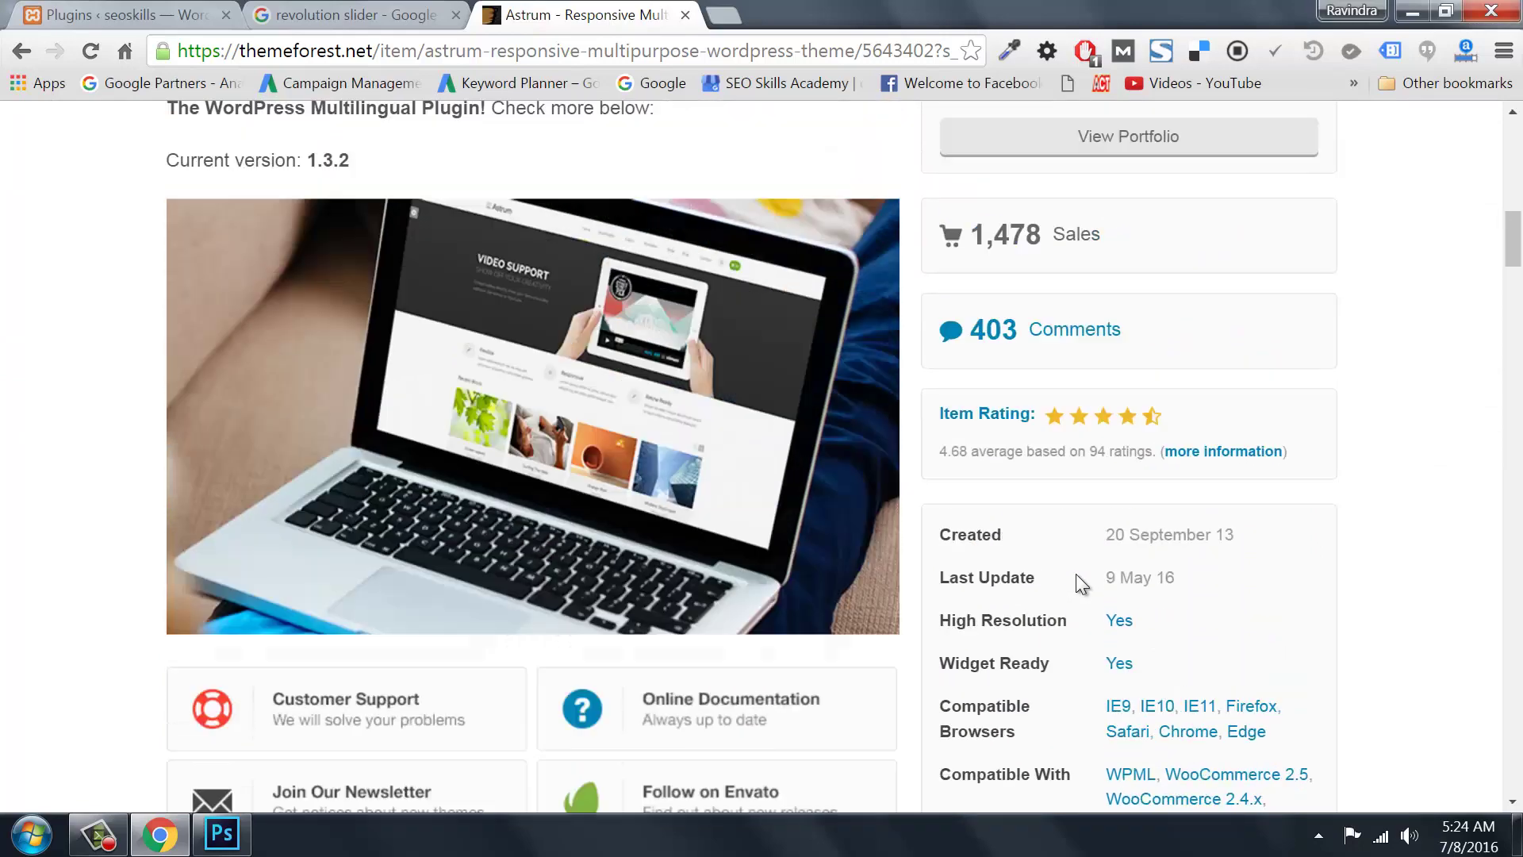
pyautogui.scroll(5, 1076, 573)
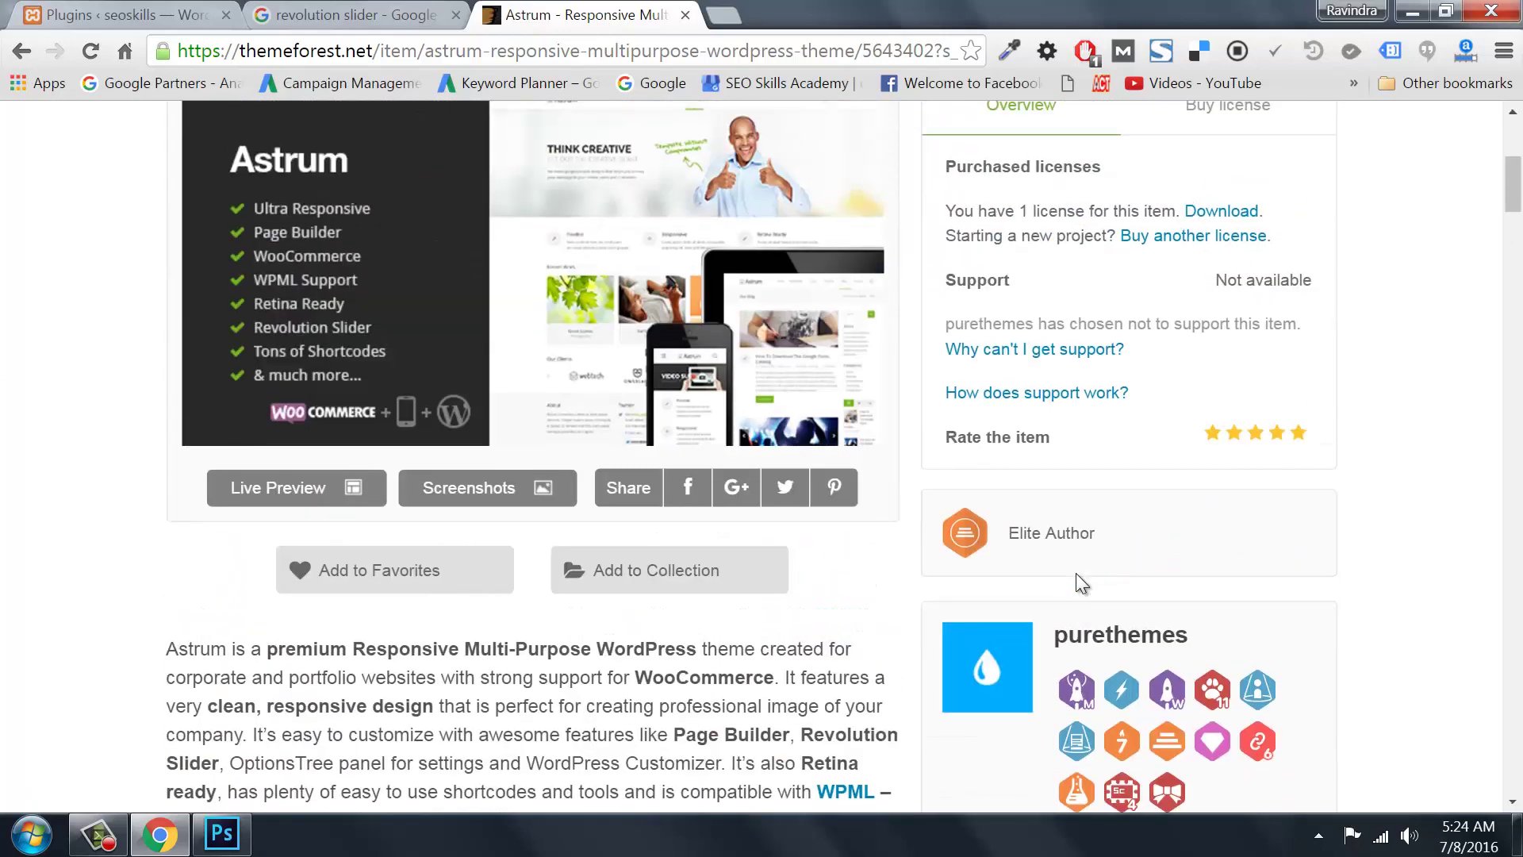
pyautogui.scroll(3, 1076, 573)
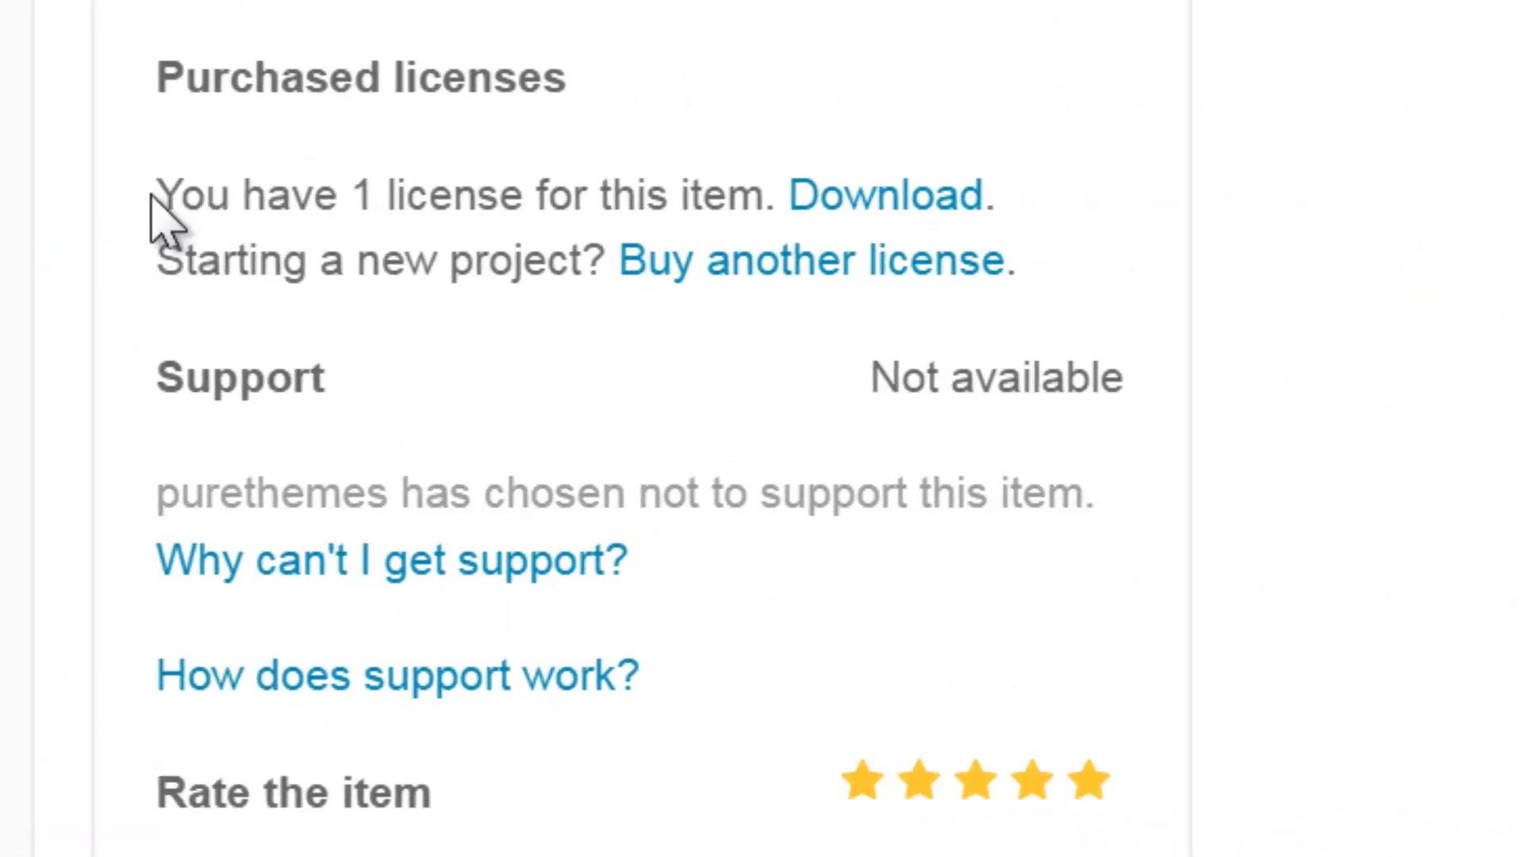
pyautogui.moveTo(151, 194); pyautogui.dragTo(718, 197)
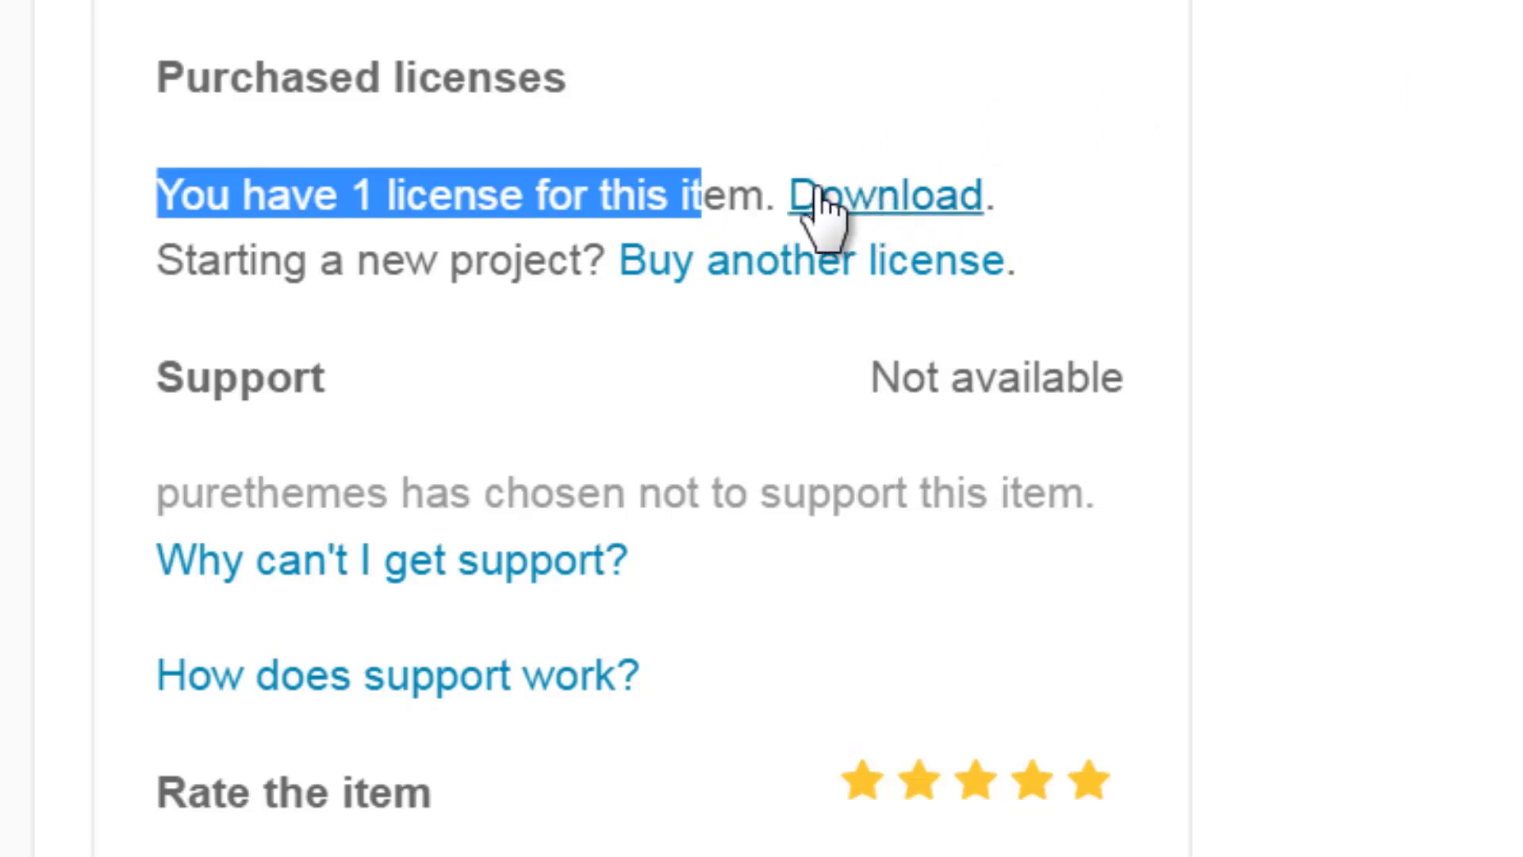
pyautogui.click(684, 190)
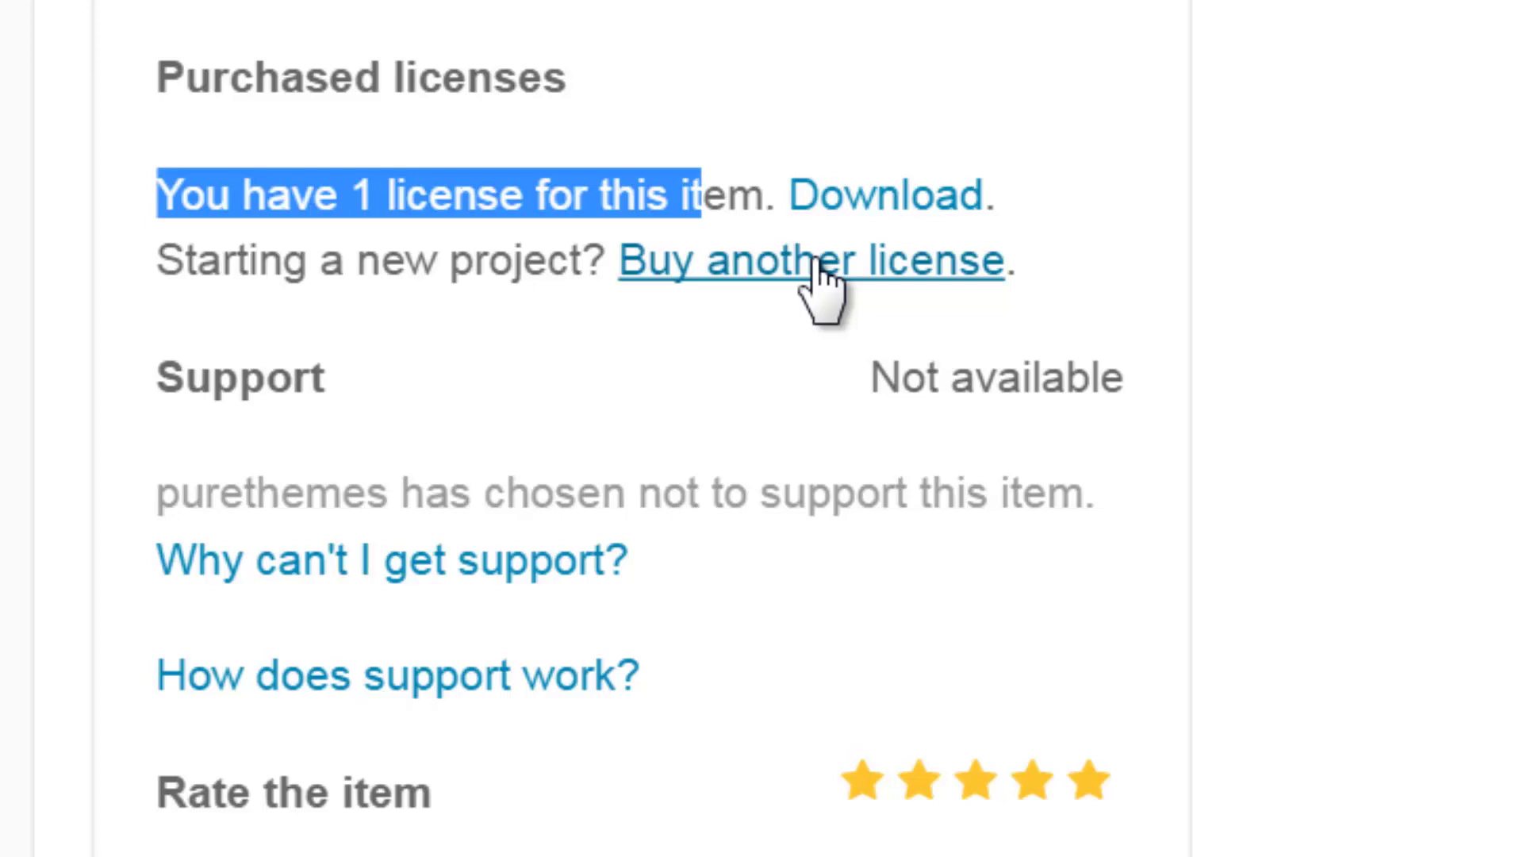
pyautogui.scroll(-10, 1258, 341)
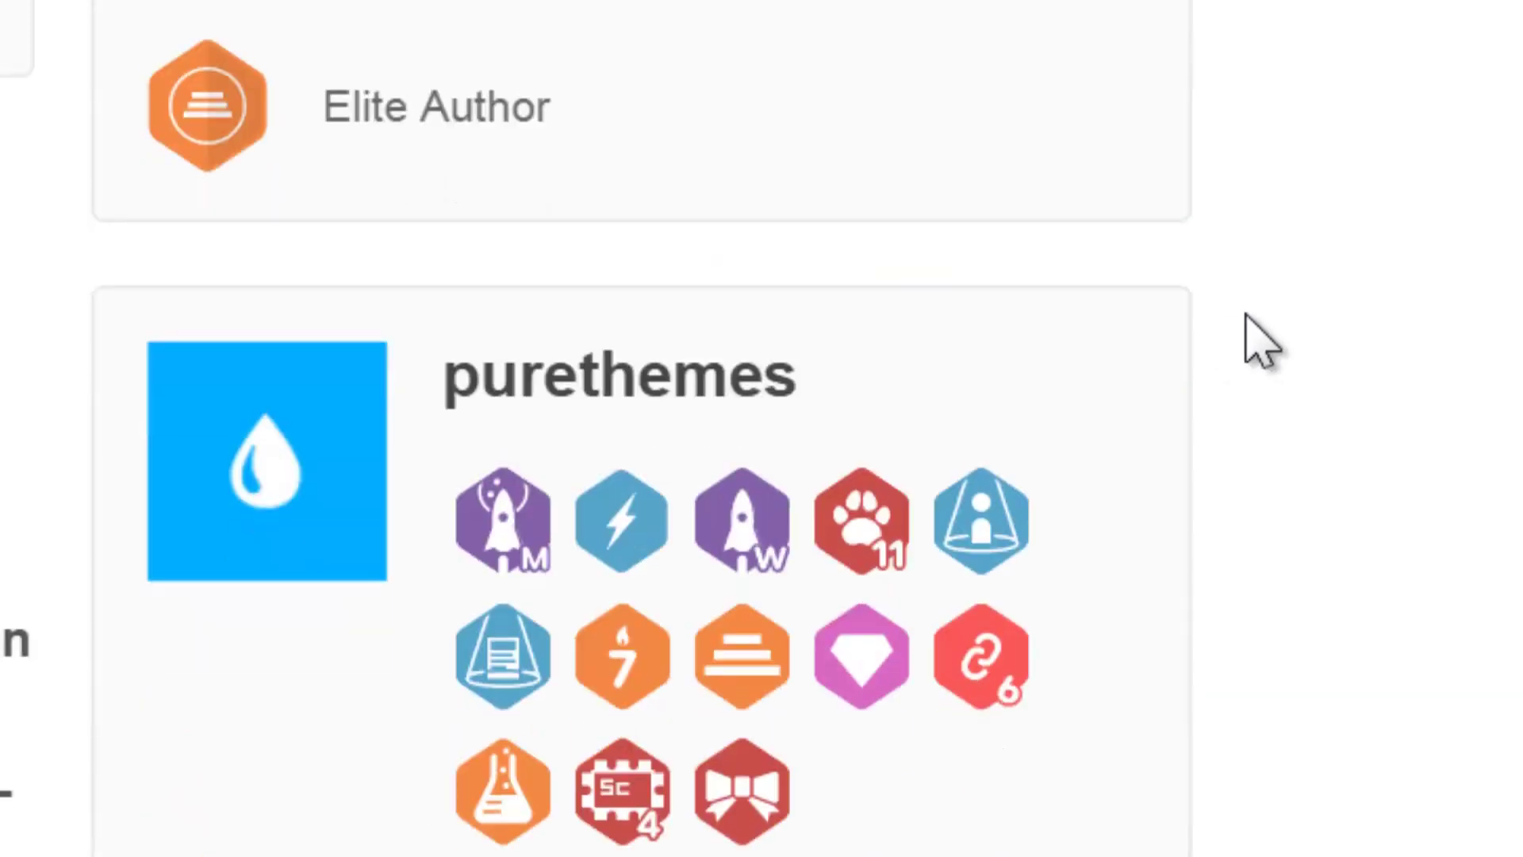
pyautogui.scroll(-15, 643, 428)
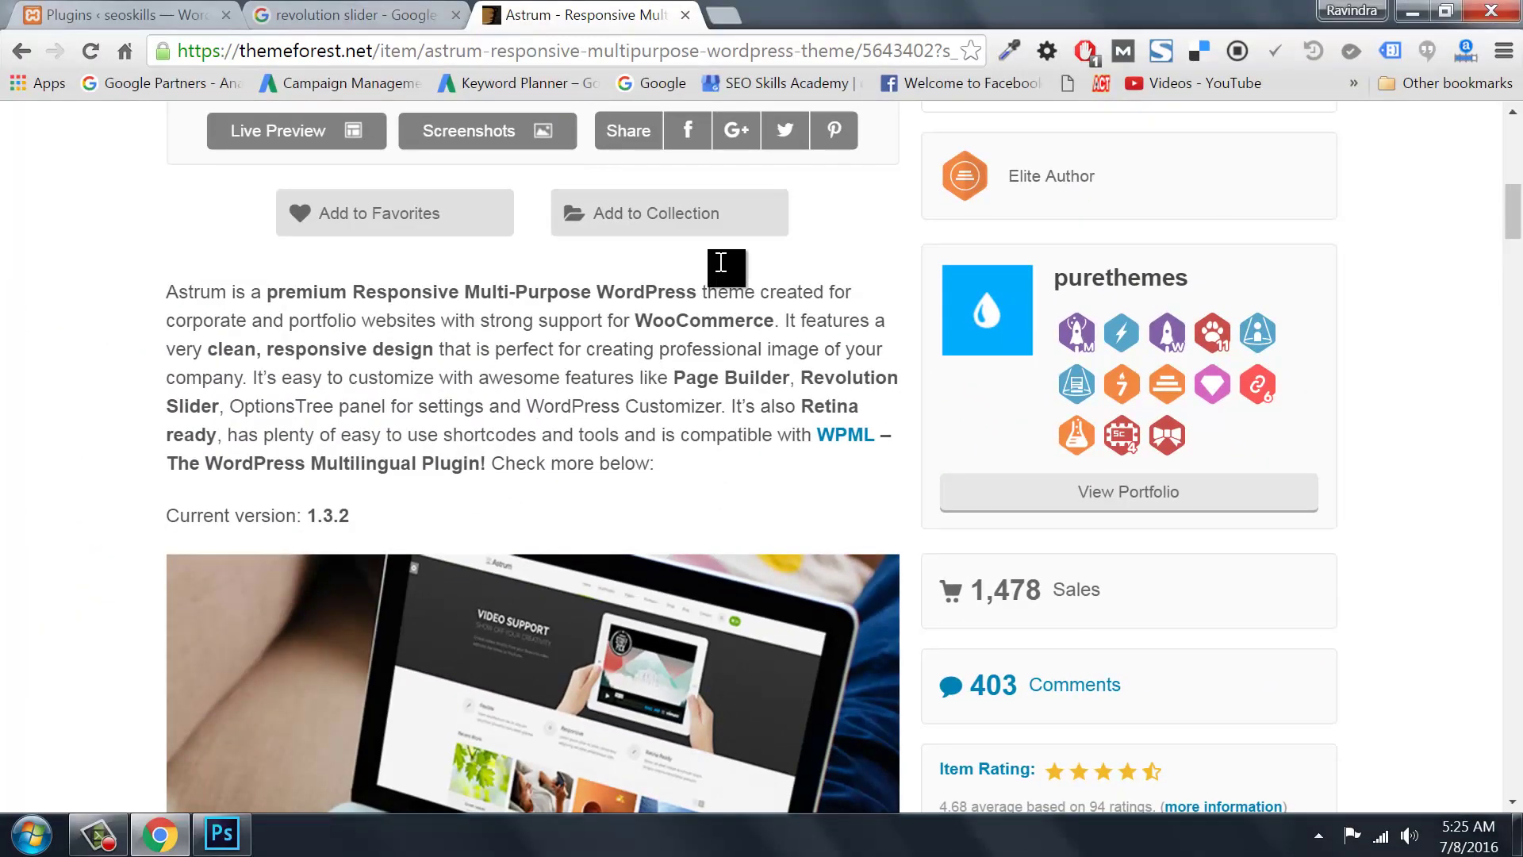
# Step: In the WordPress admin, upload and install the plugin revslider.zip from the slider folder on the desktop, and activate it
pyautogui.click(111, 11)
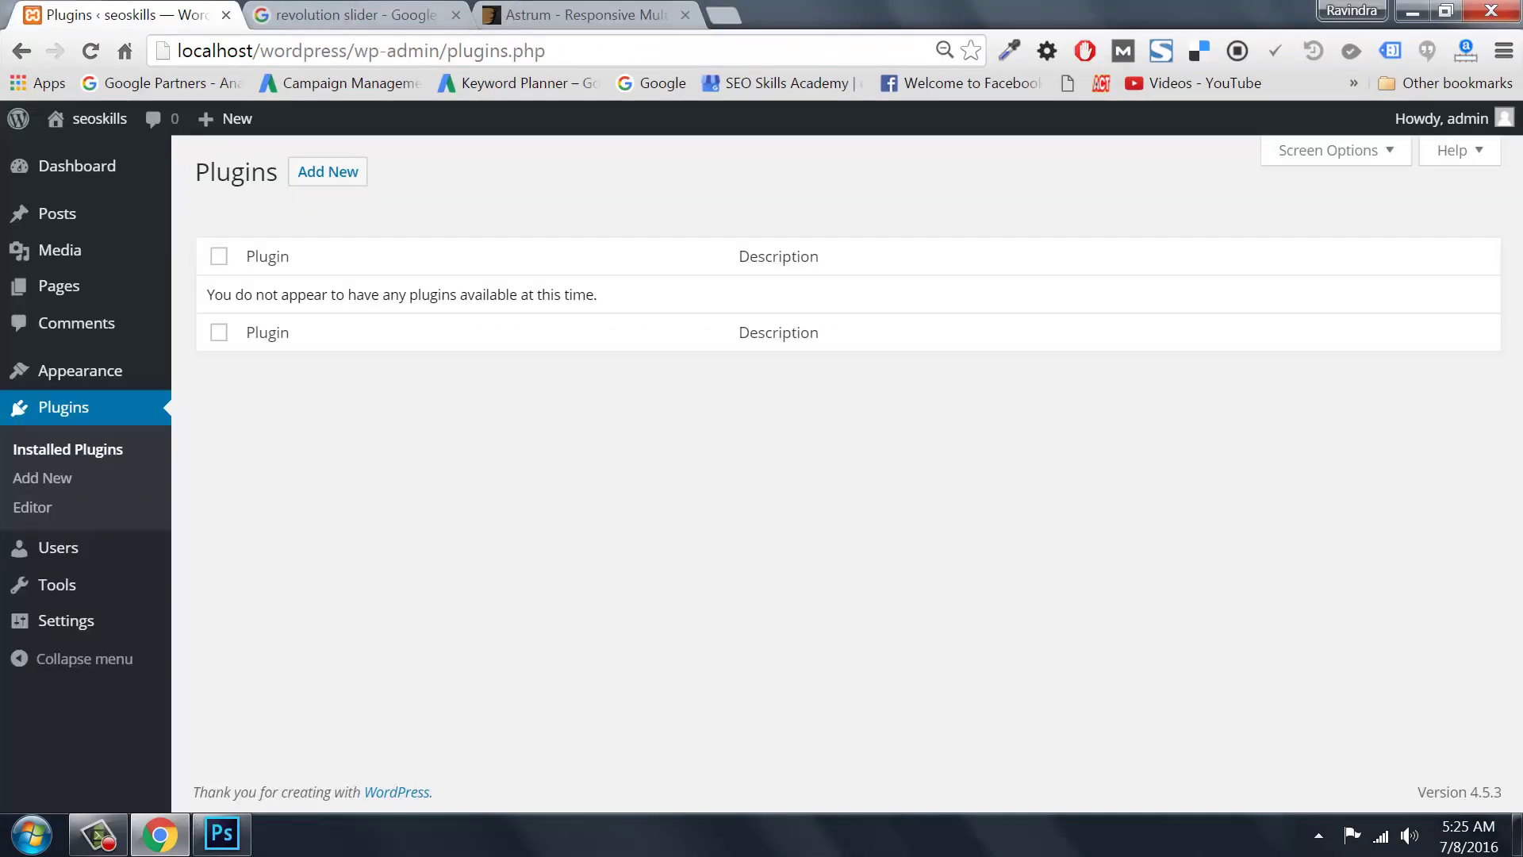
pyautogui.click(317, 190)
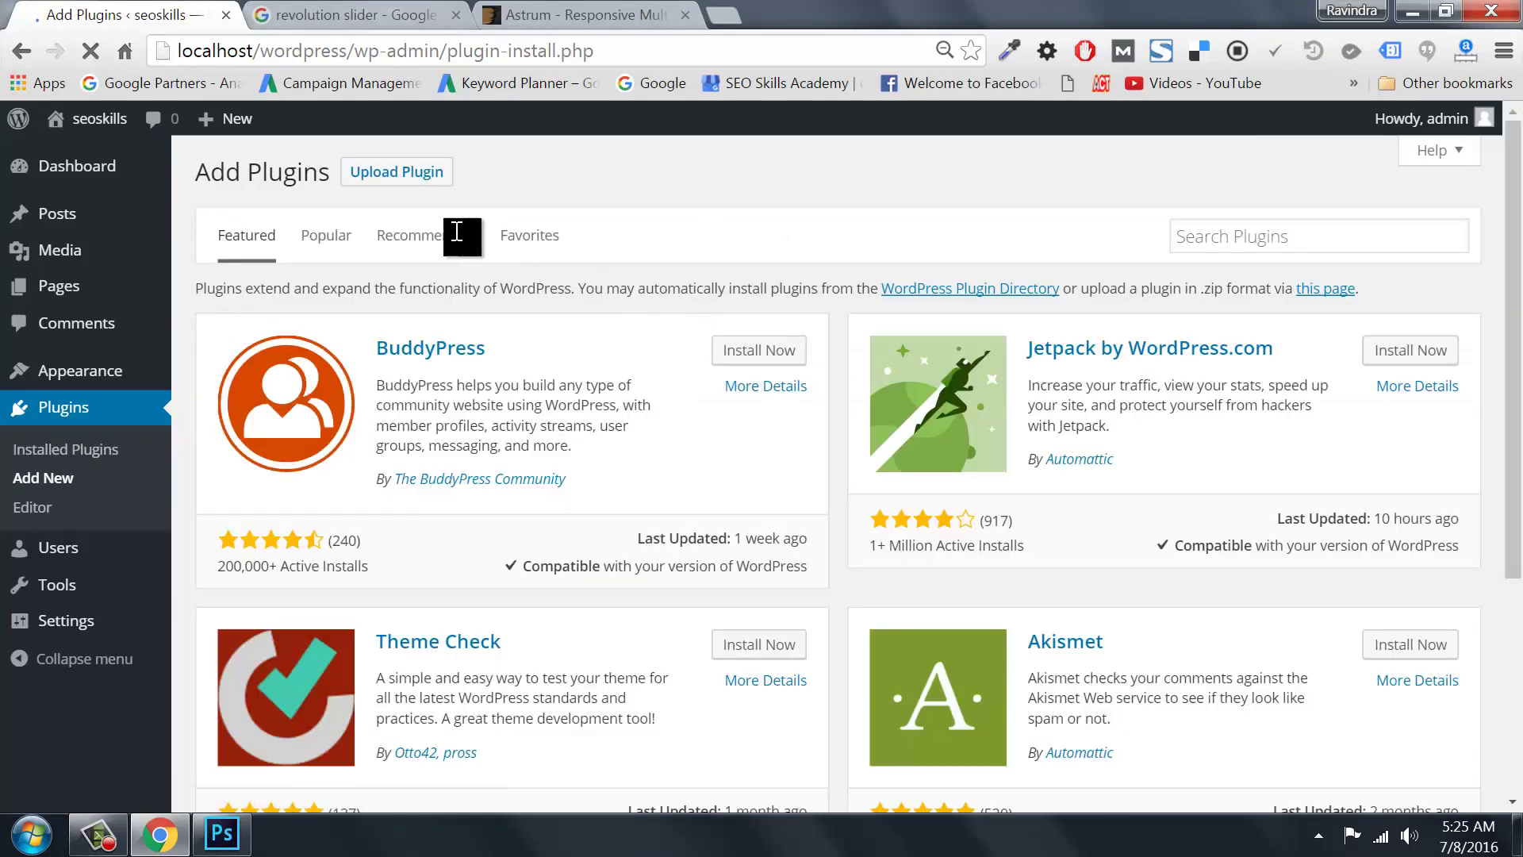
pyautogui.click(389, 177)
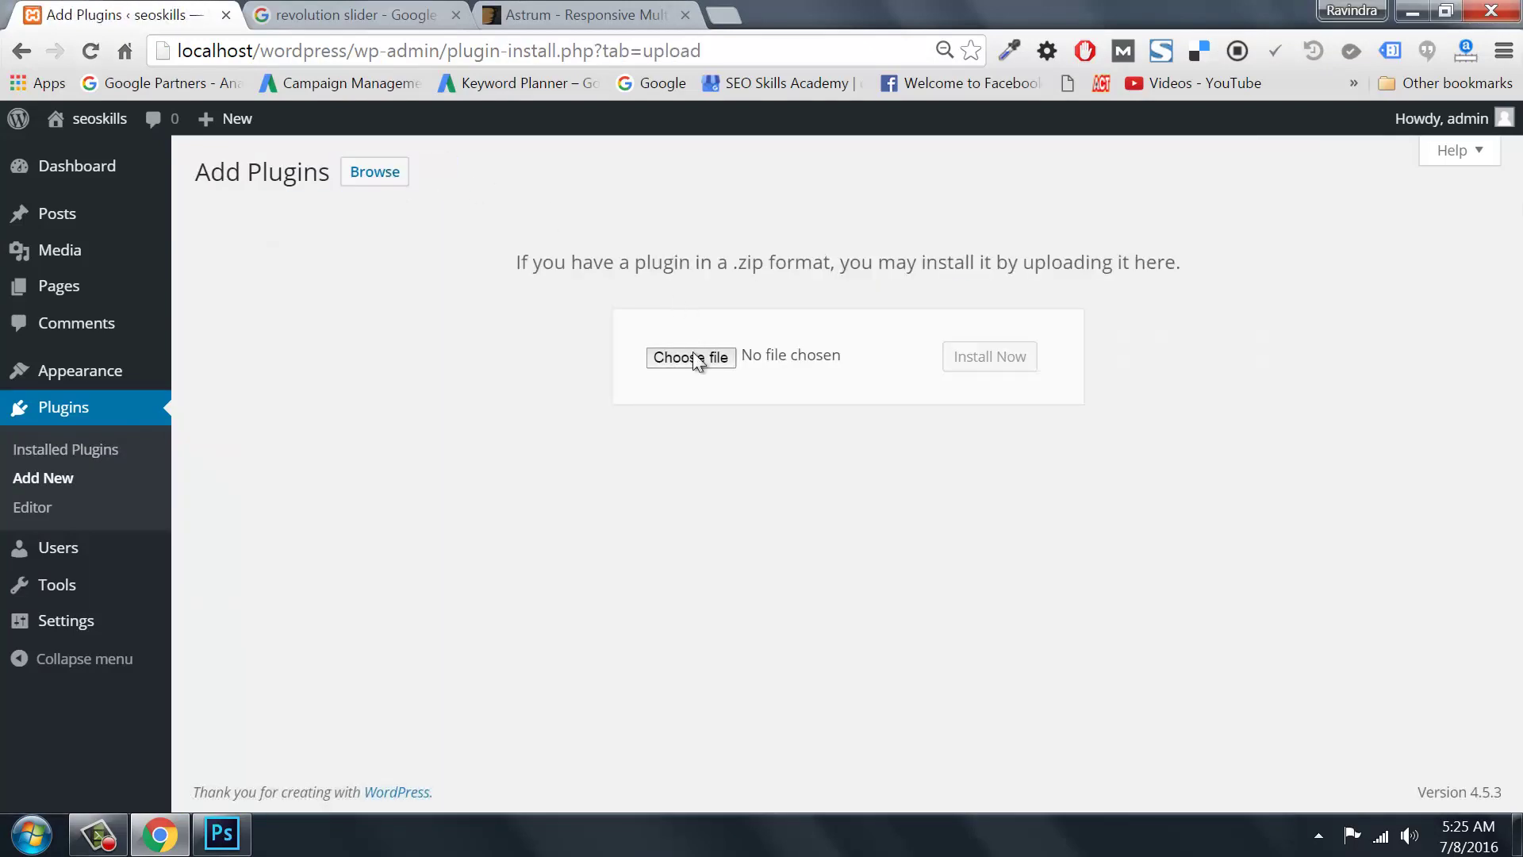
pyautogui.click(693, 353)
pyautogui.click(103, 151)
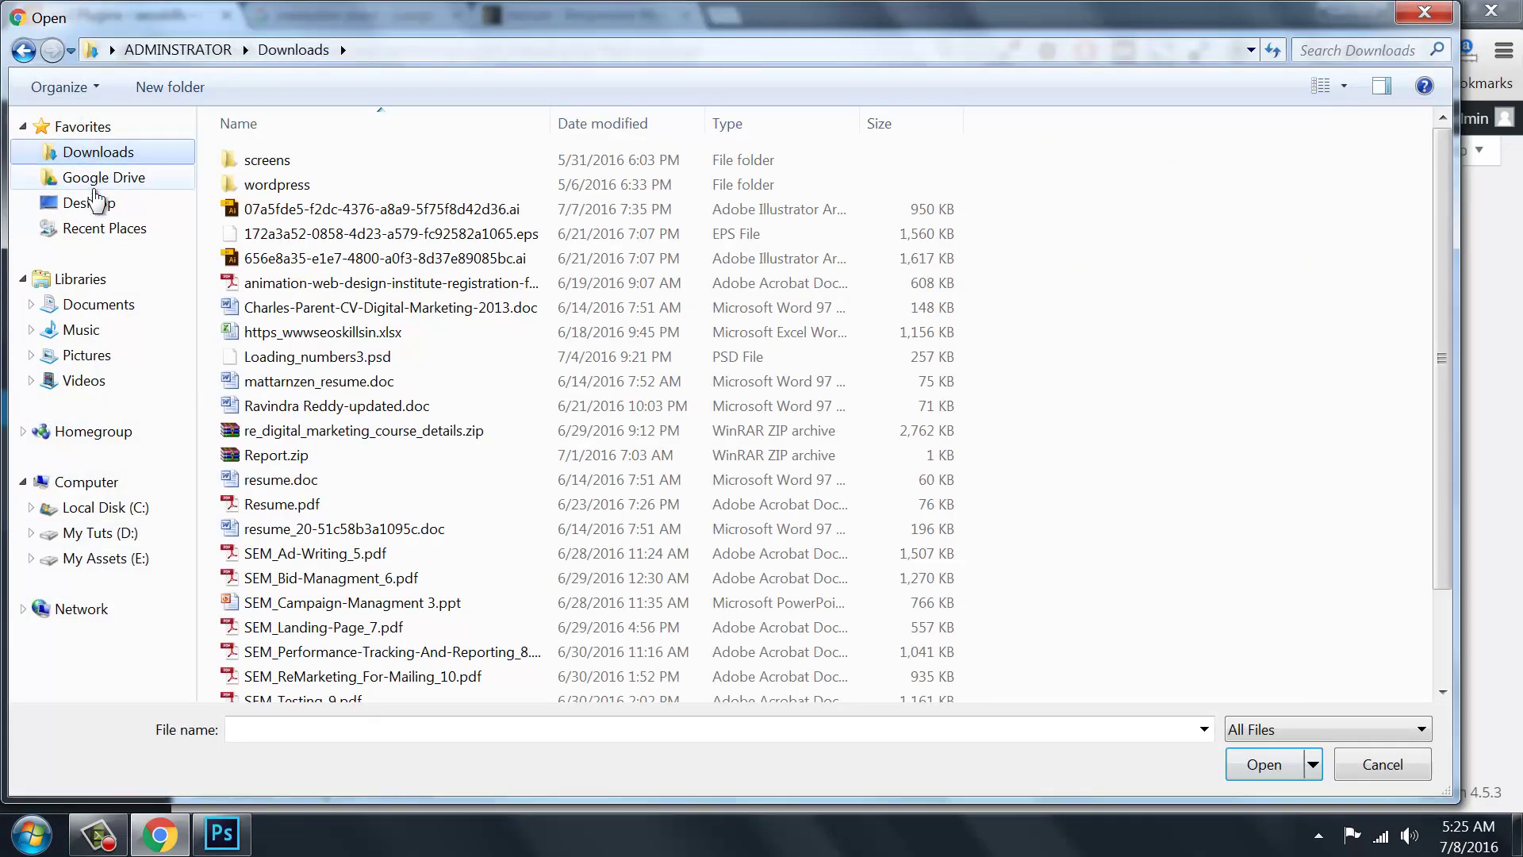
pyautogui.click(102, 203)
pyautogui.doubleClick(850, 215)
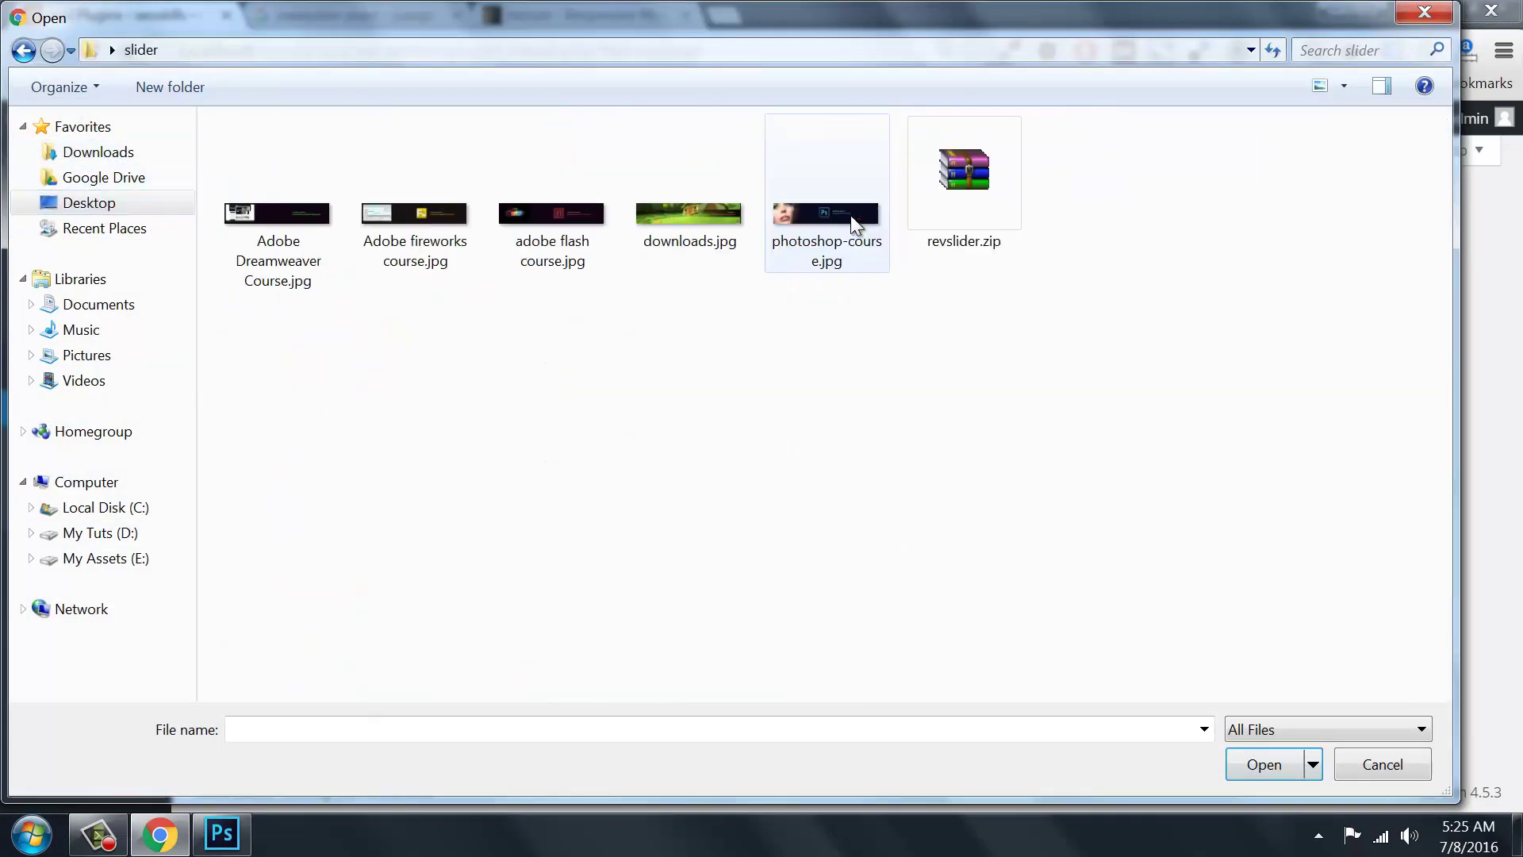
pyautogui.click(966, 192)
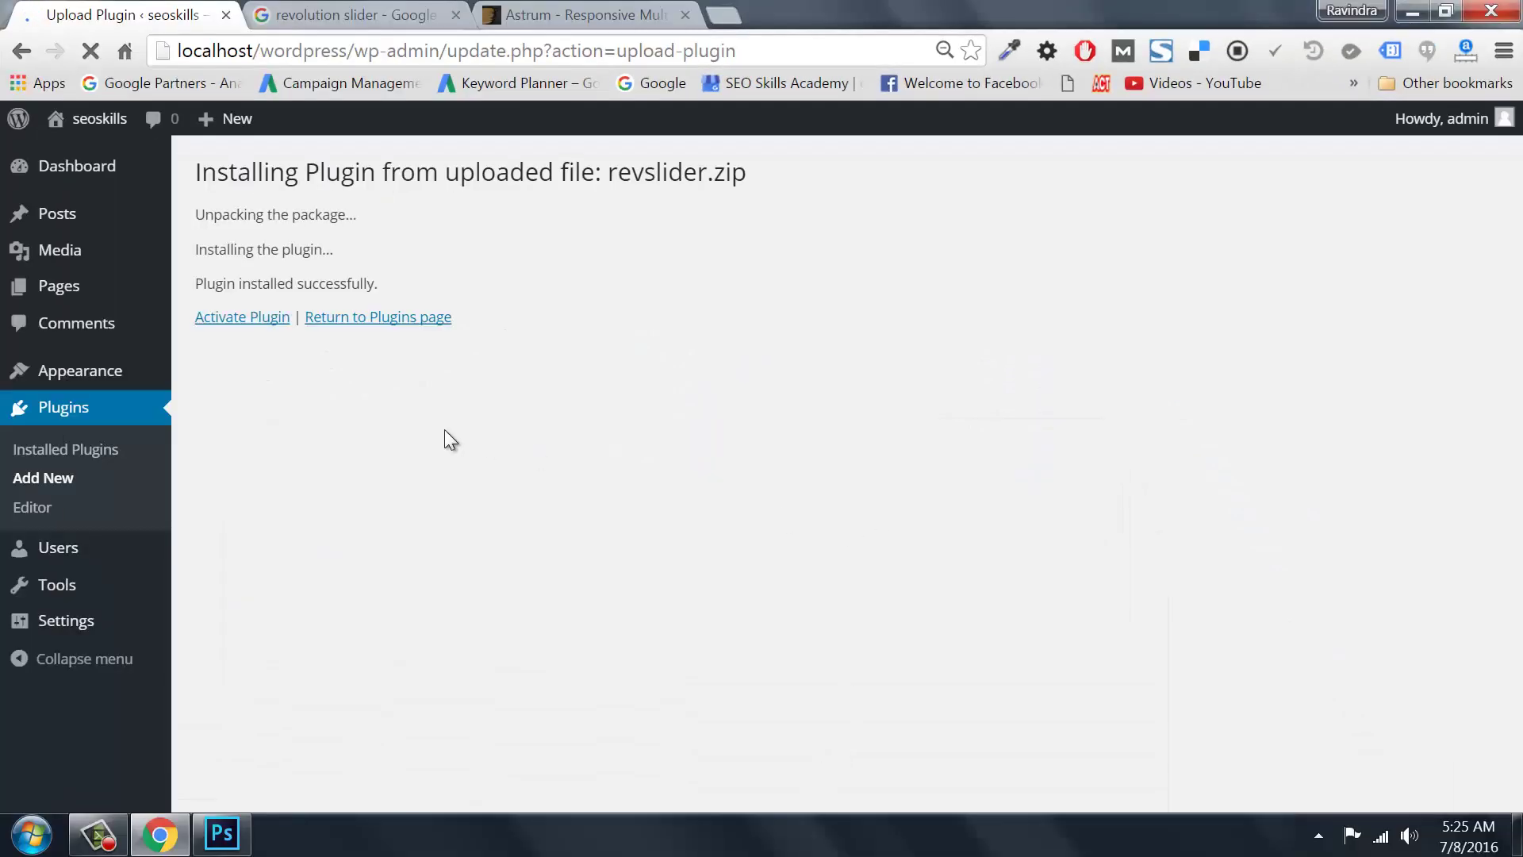
pyautogui.click(209, 320)
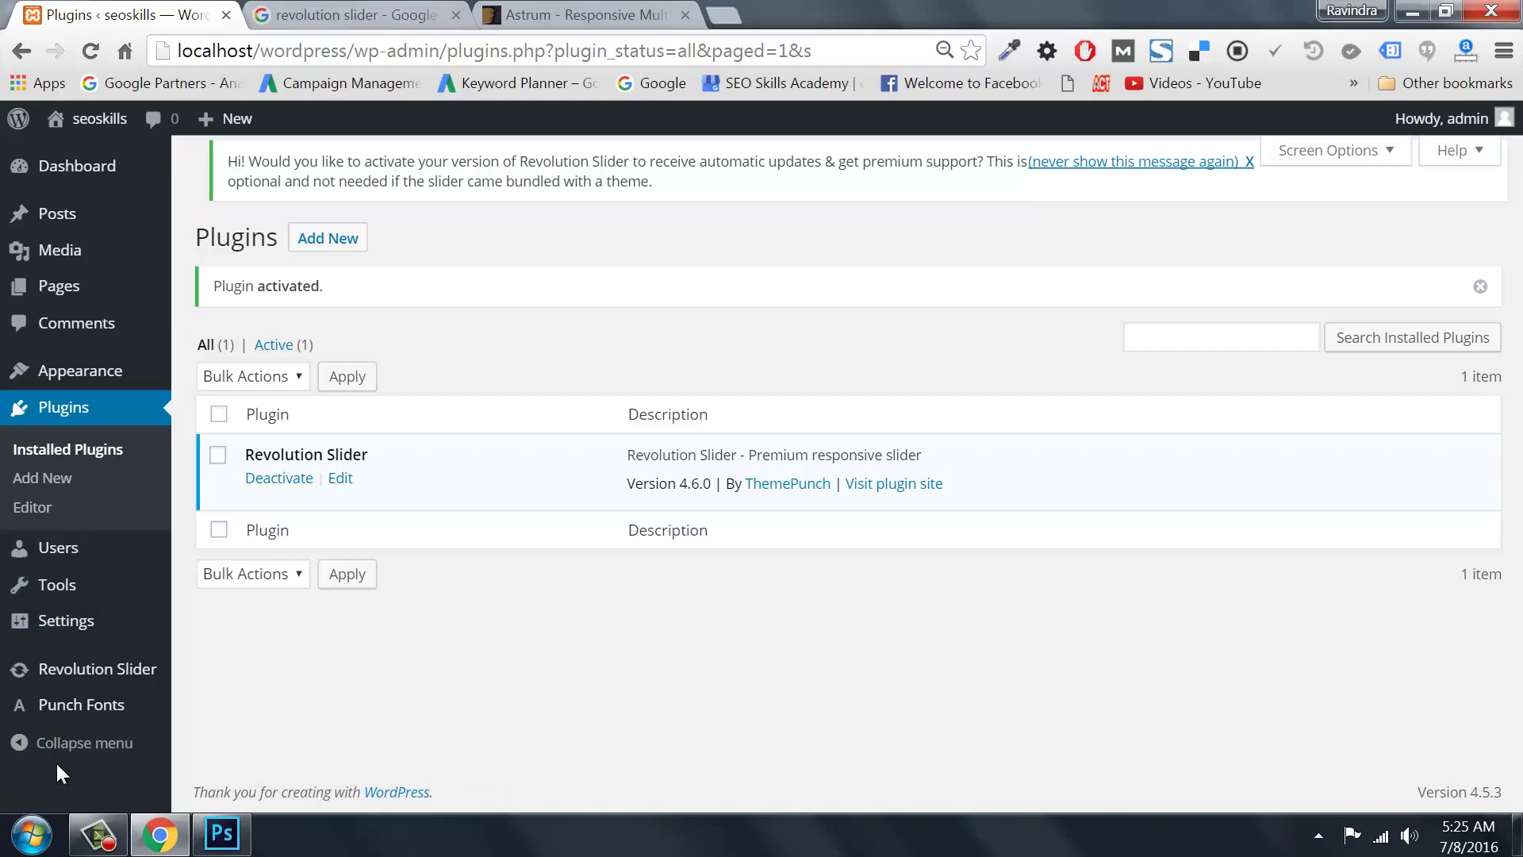
# Step: Start creating a new slider in Revolution Slider, accepting the Windows 7 Basic colour scheme when Windows offers it
pyautogui.click(90, 672)
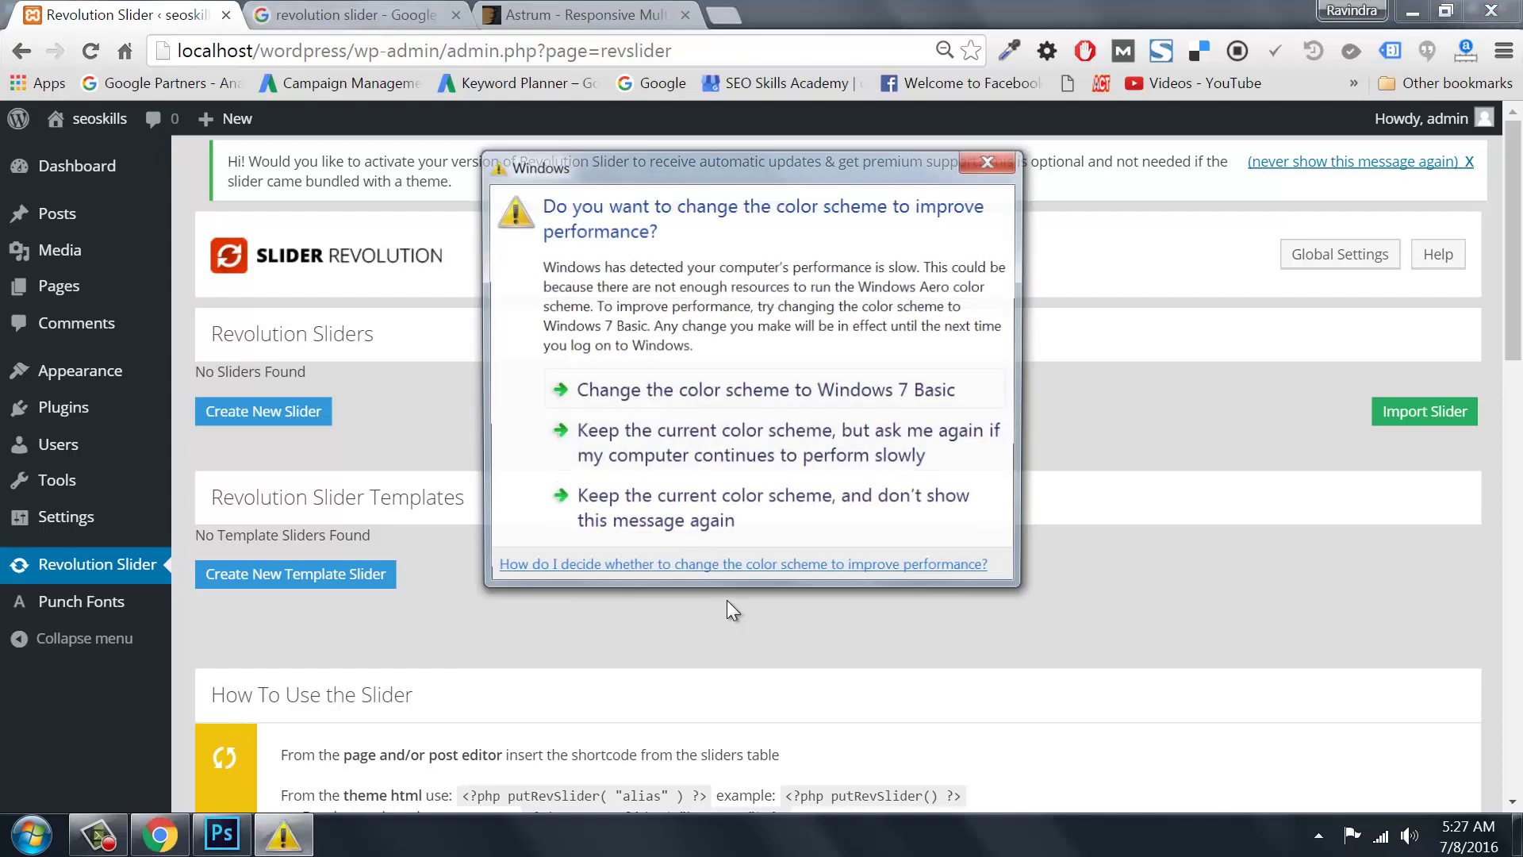
pyautogui.click(741, 392)
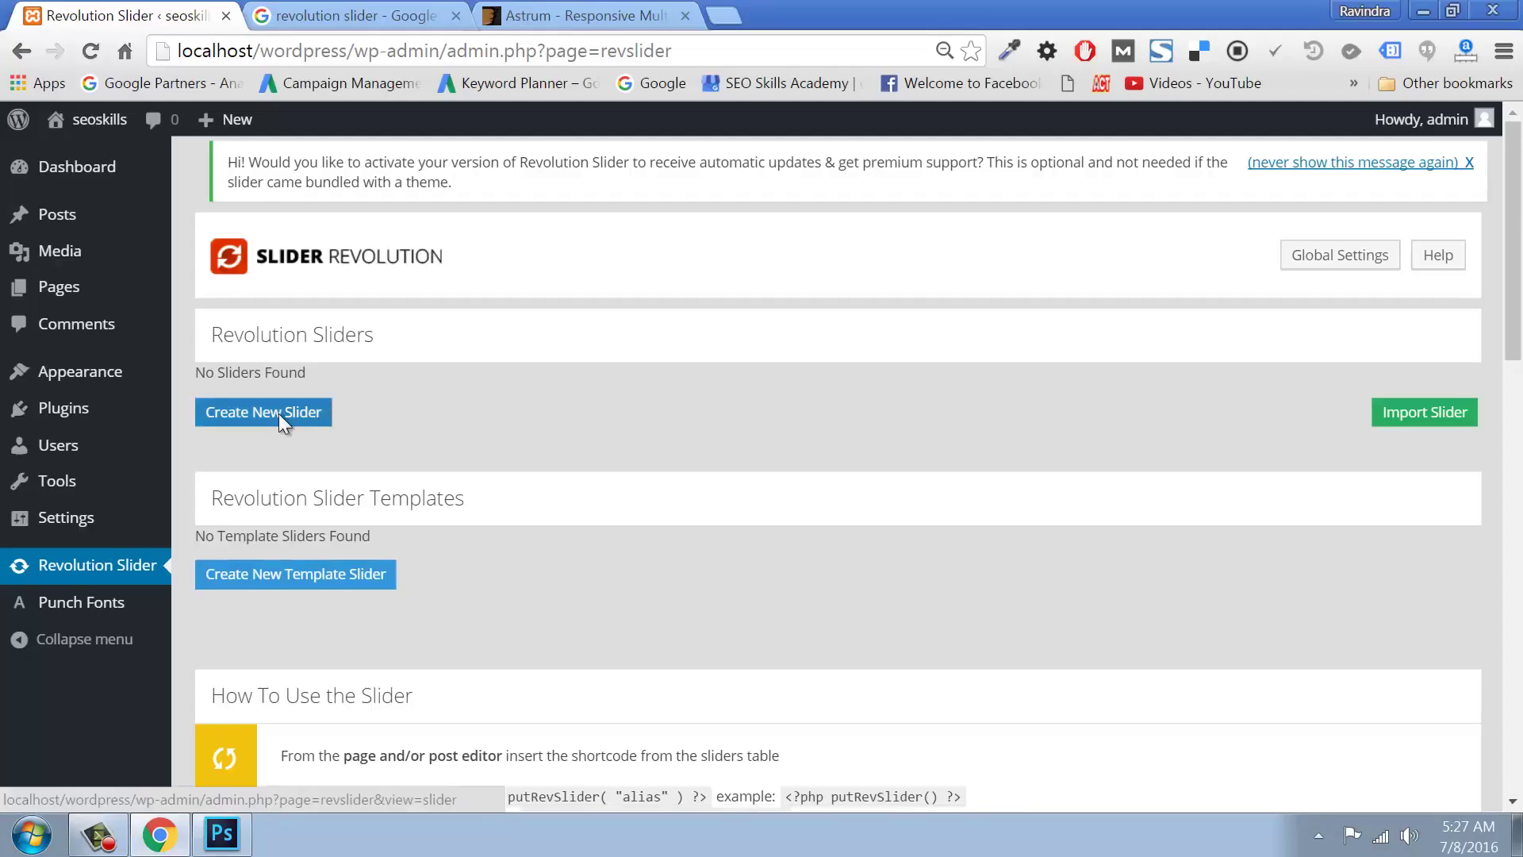
pyautogui.click(279, 418)
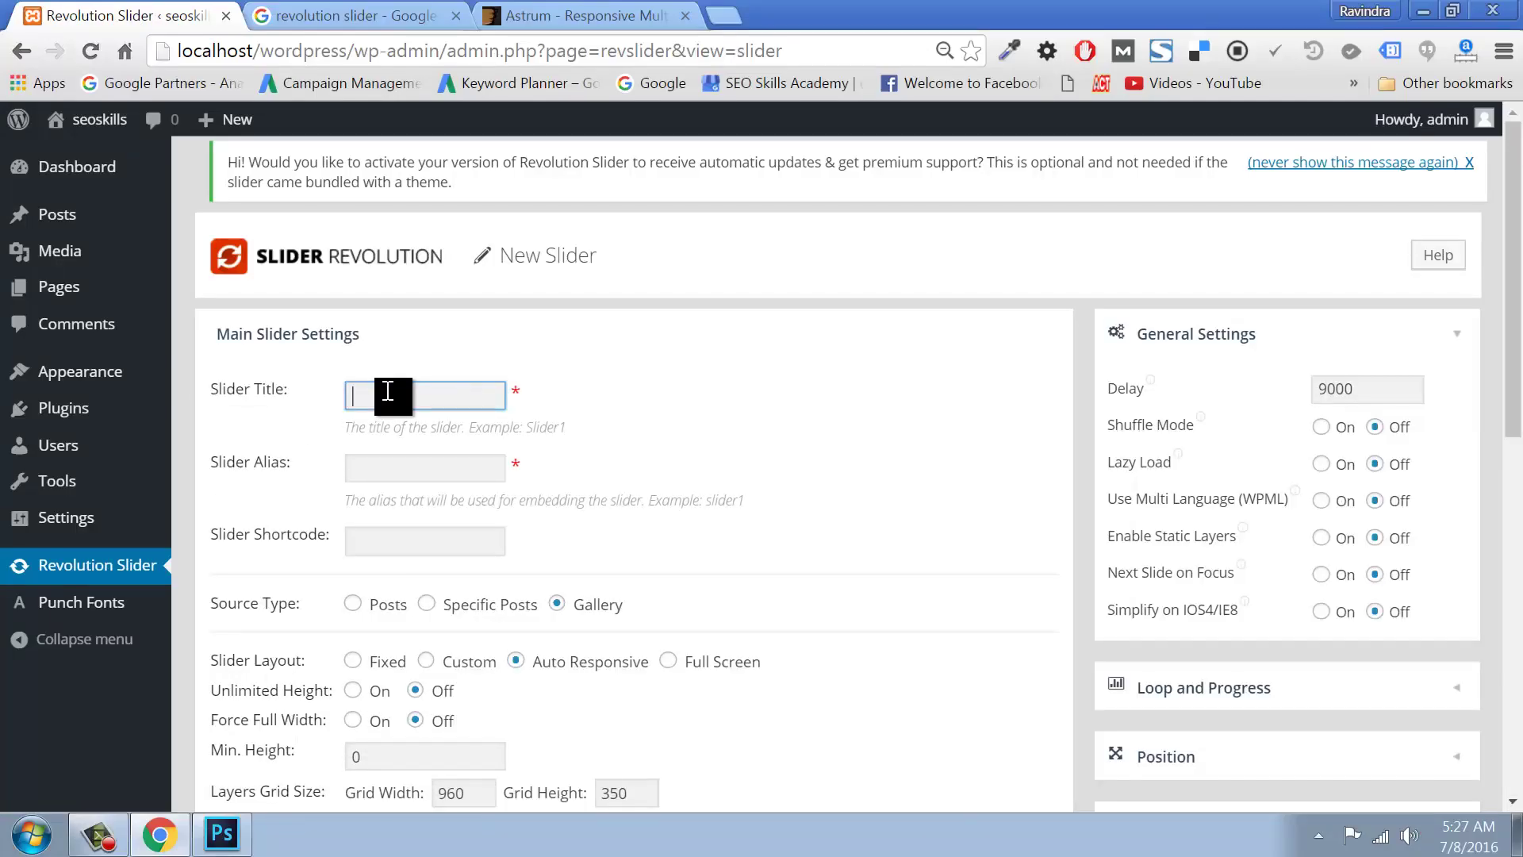
# Step: Enter the account owner's surname as both the slider title and slider alias, and select the generated slider shortcode
pyautogui.write('redd')
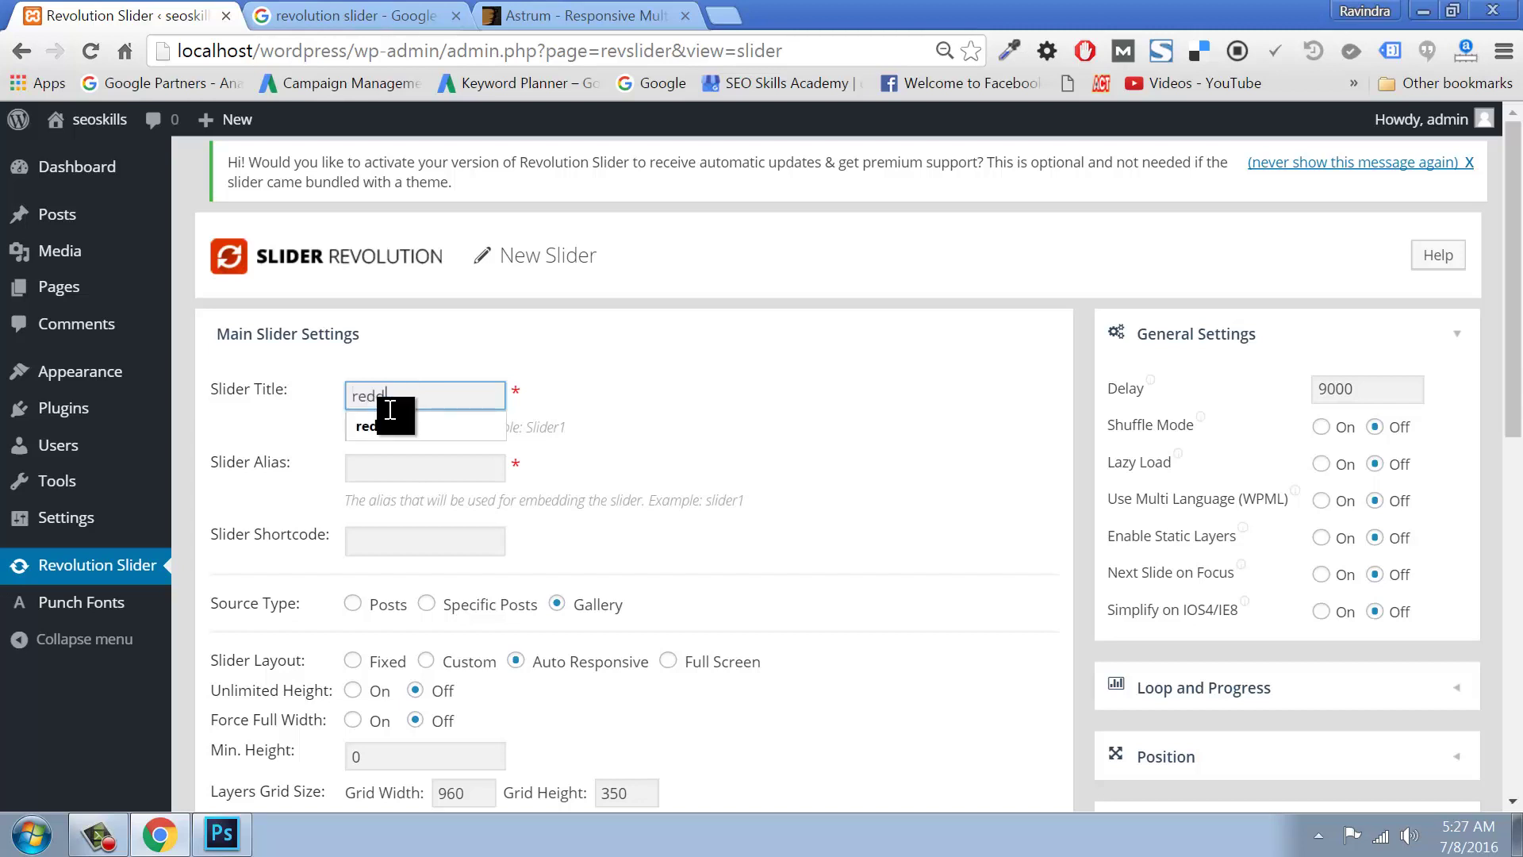
pyautogui.click(381, 426)
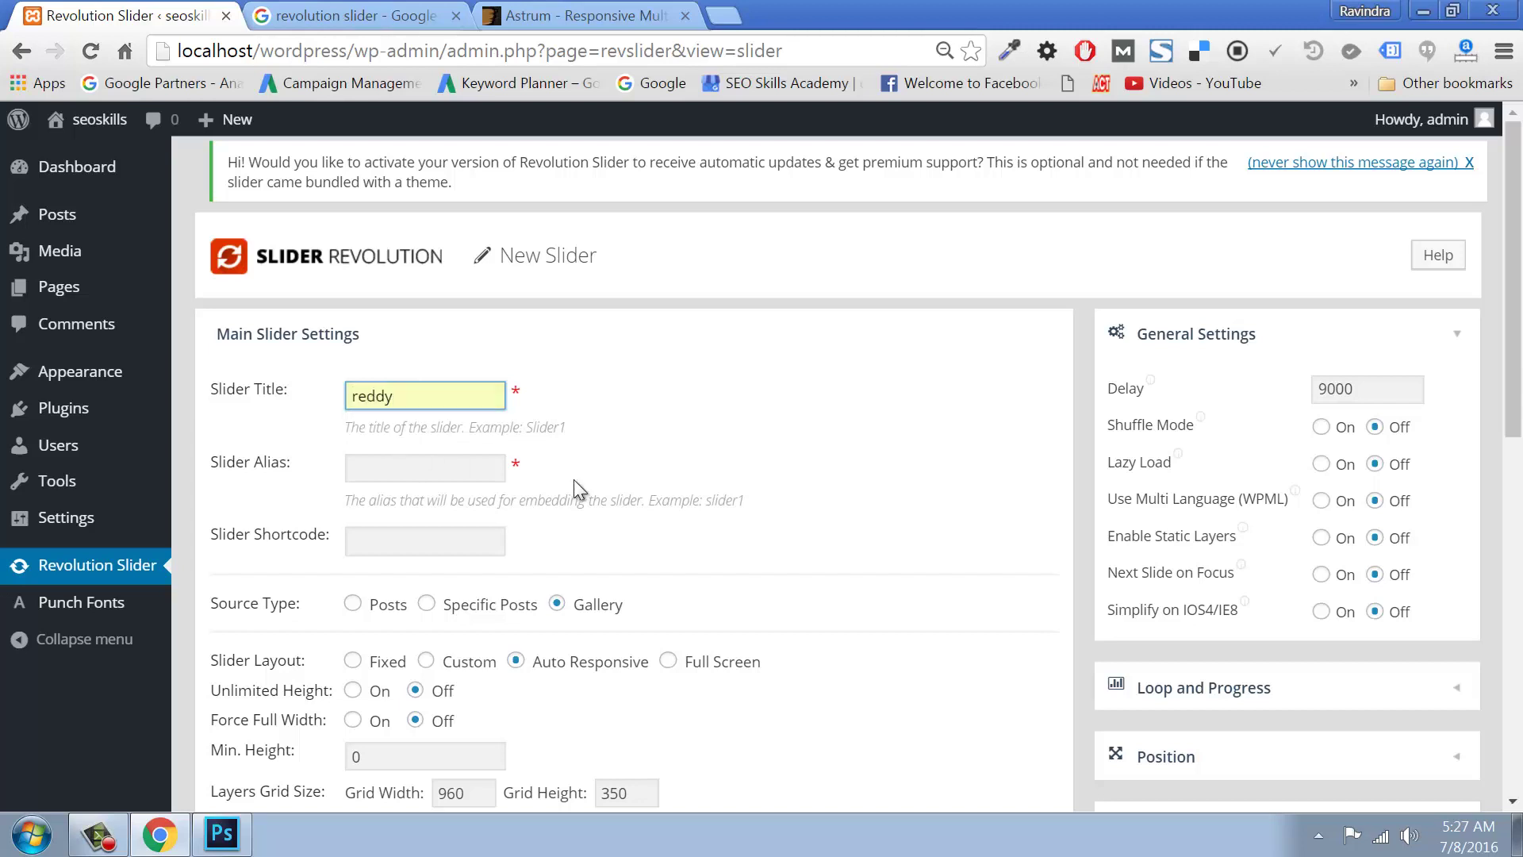
pyautogui.click(434, 471)
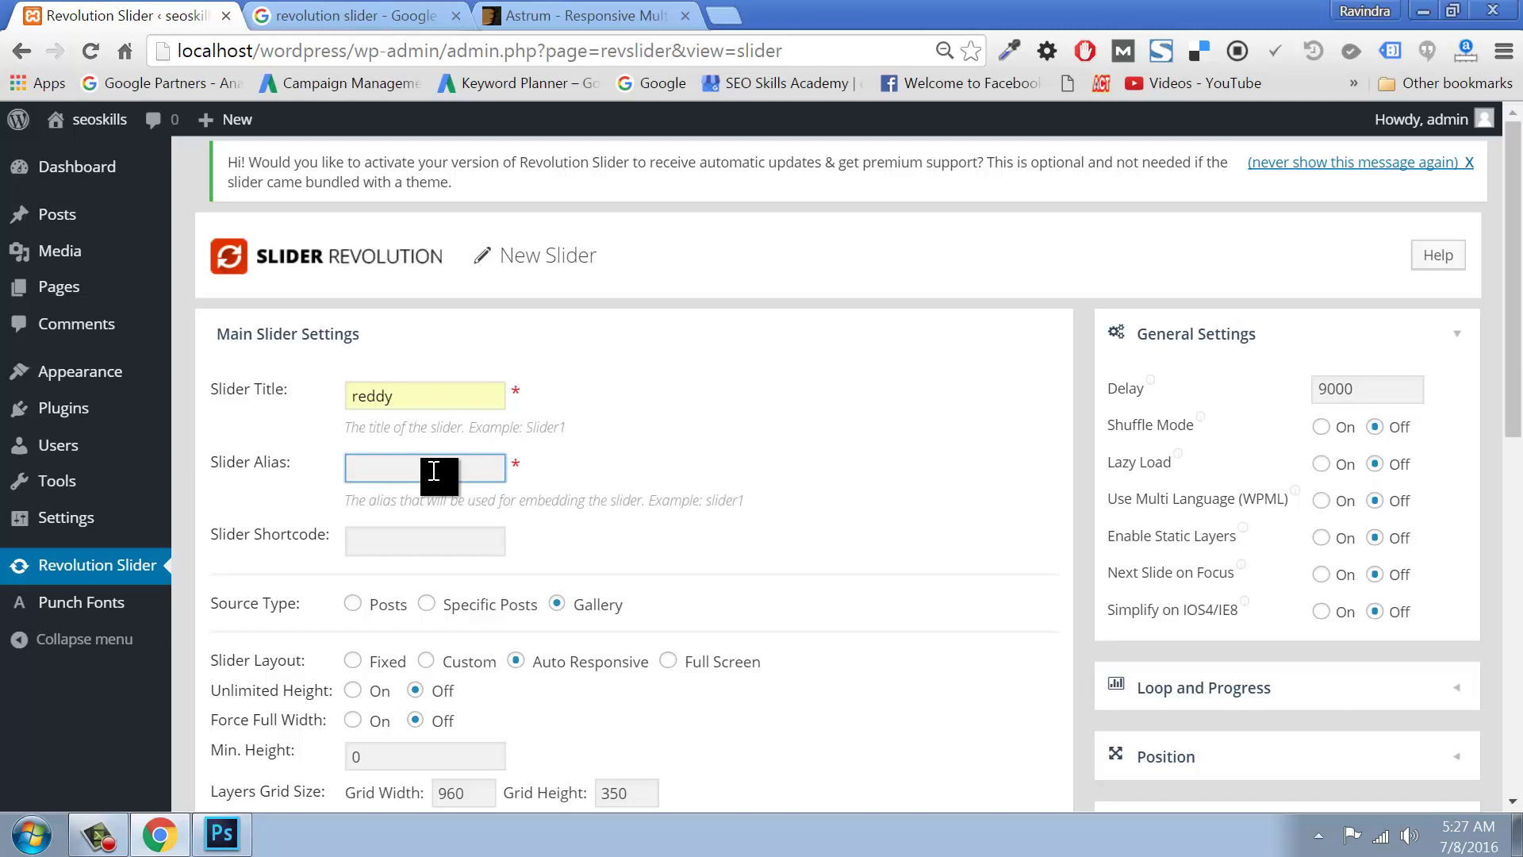
pyautogui.write('reddy')
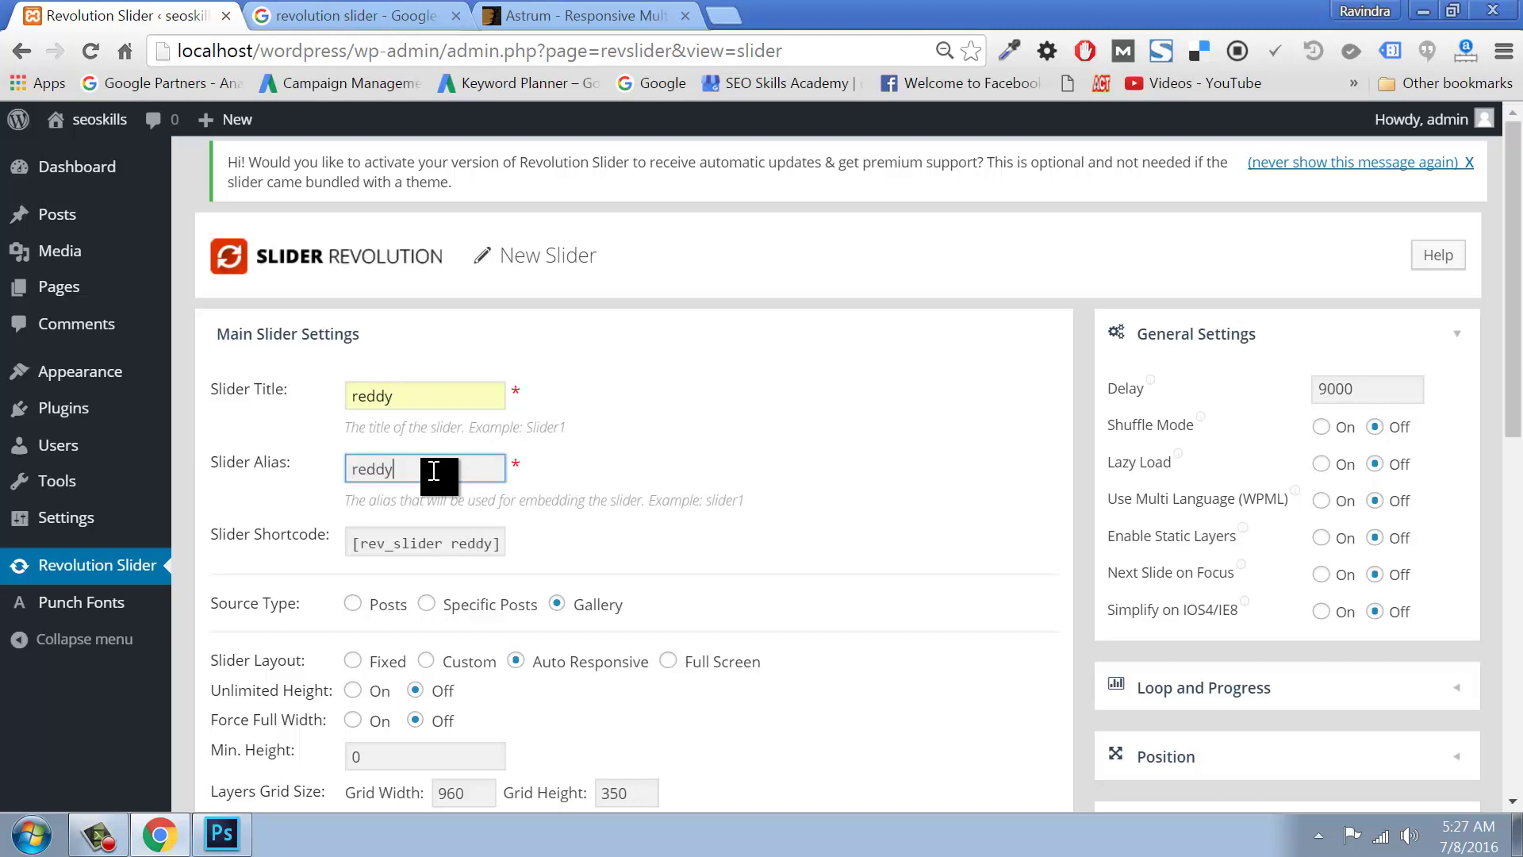
pyautogui.moveTo(349, 546); pyautogui.dragTo(452, 544)
pyautogui.rightClick(454, 546)
pyautogui.click(483, 554)
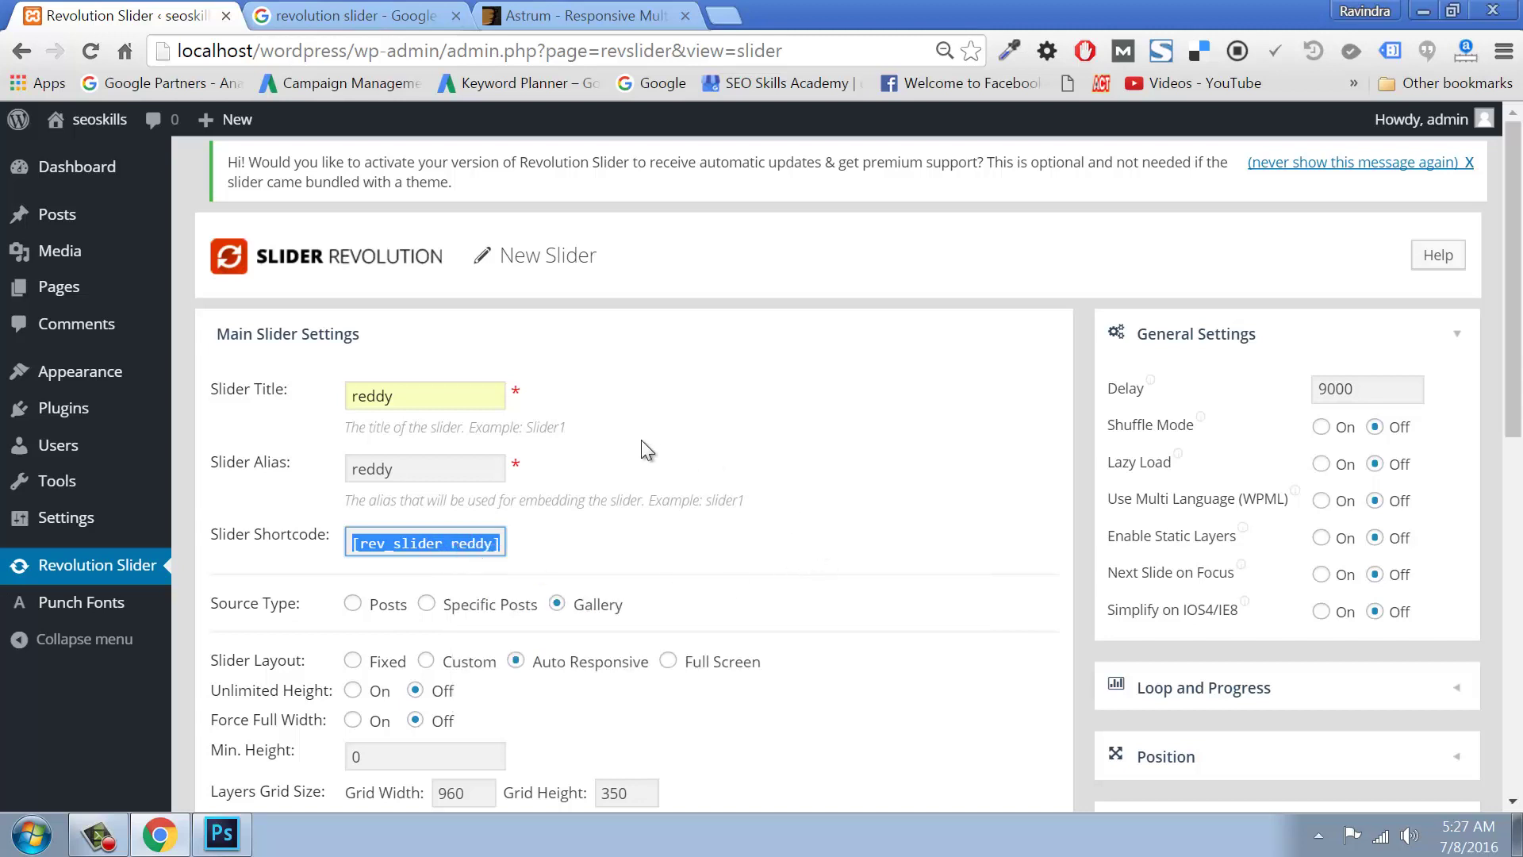
# Step: Turn on Stop Slider in the new slider's Loop and Progress settings
pyautogui.scroll(-10, 441, 559)
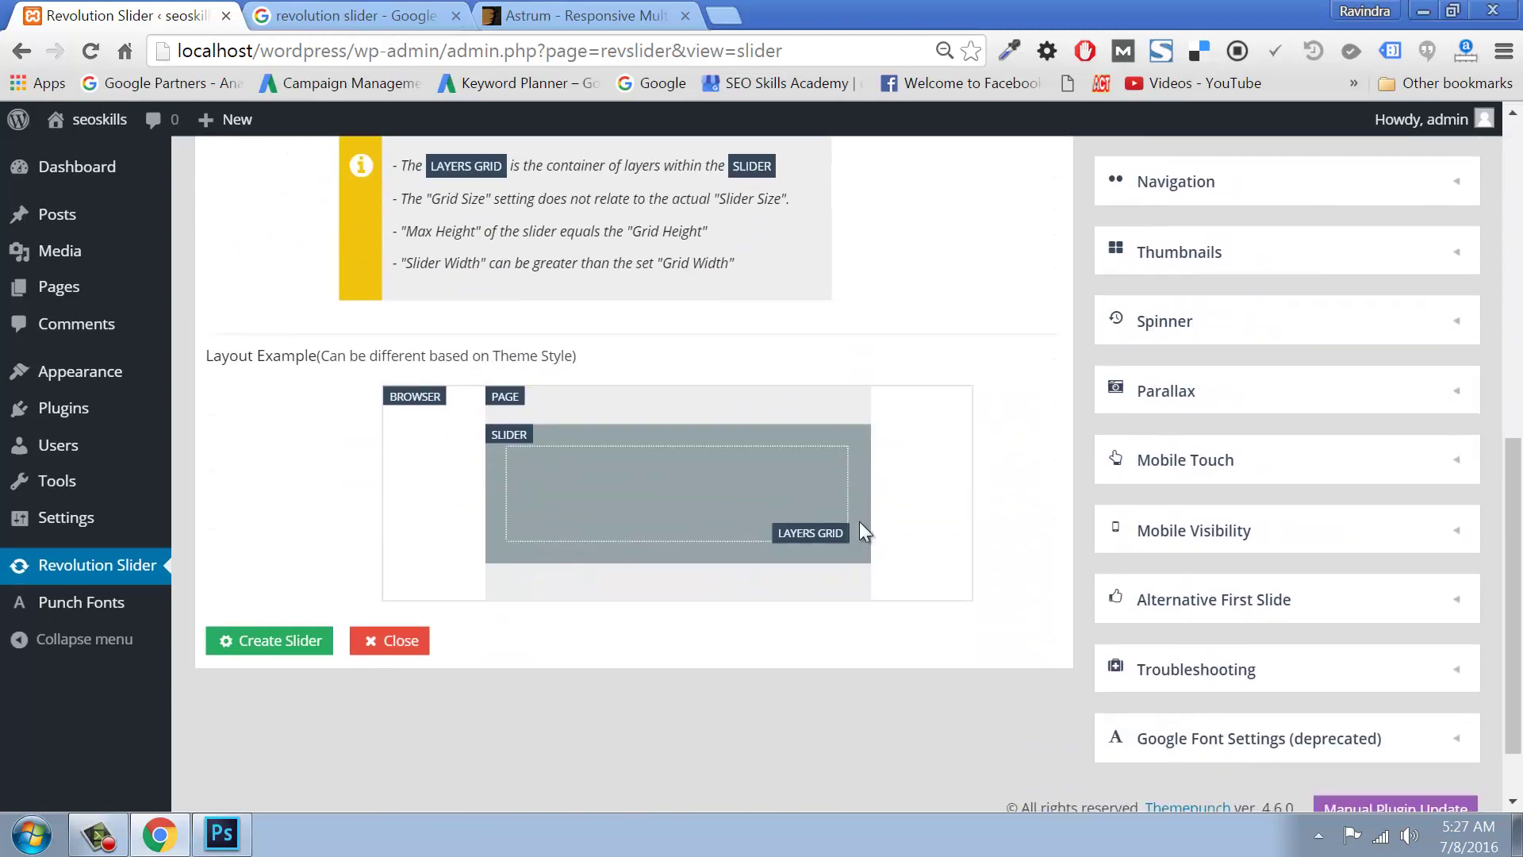
pyautogui.scroll(6, 860, 520)
pyautogui.scroll(3, 1326, 422)
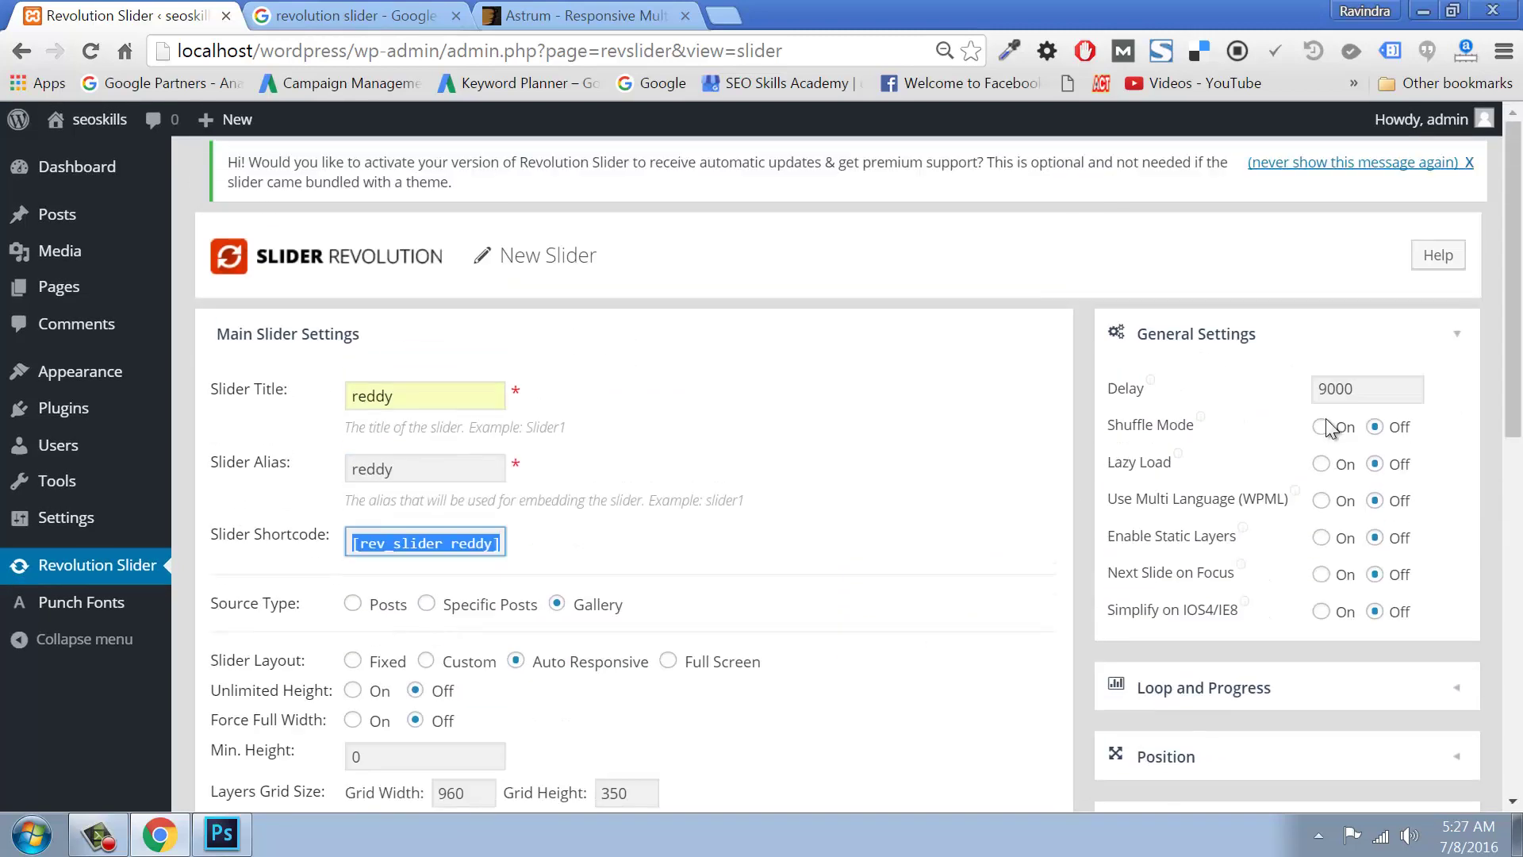
pyautogui.scroll(-2, 1340, 429)
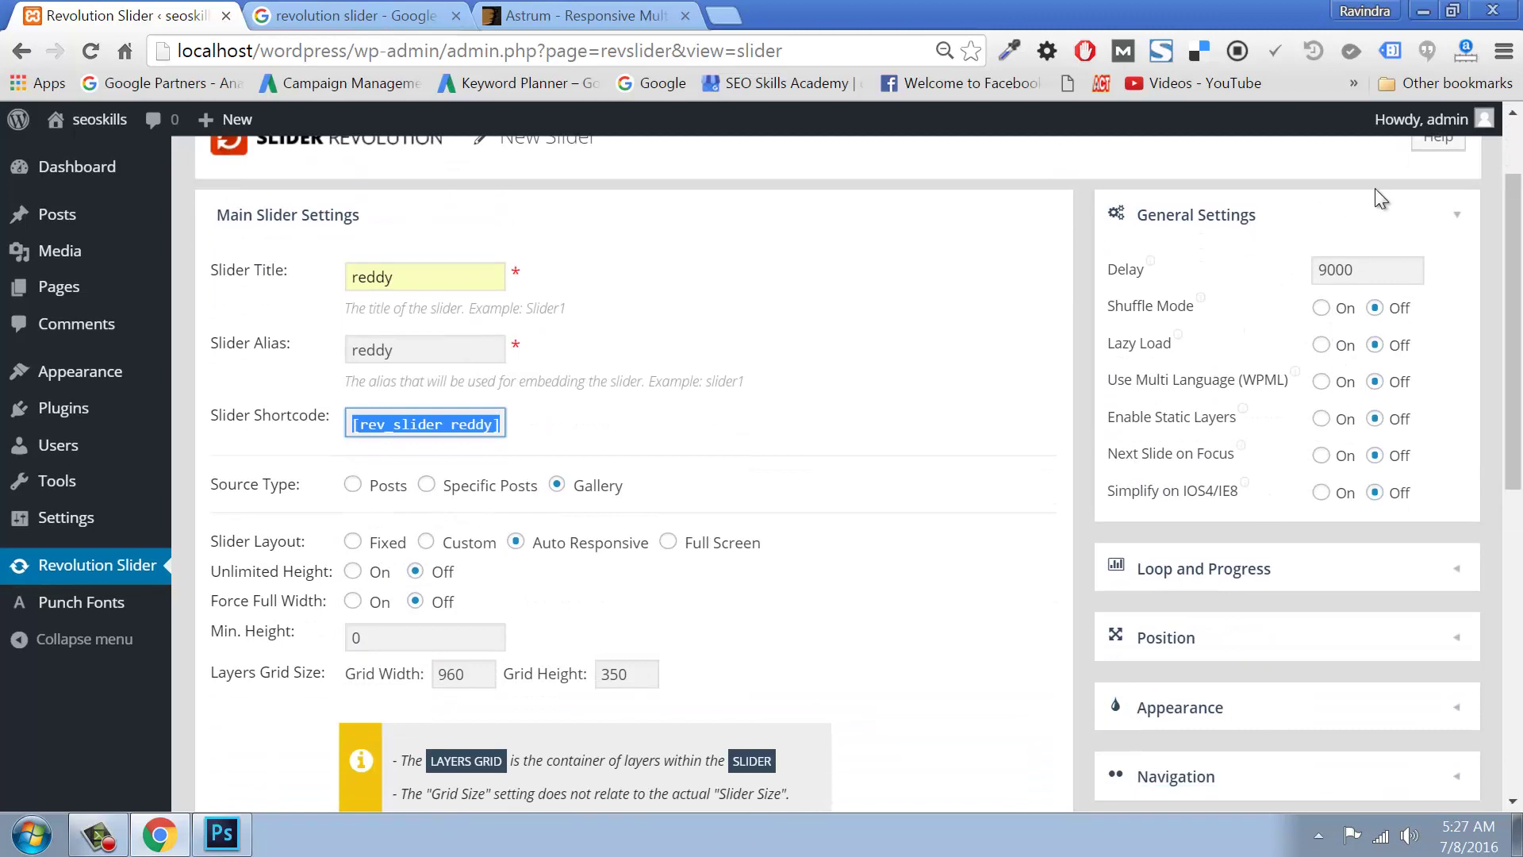
pyautogui.click(1424, 230)
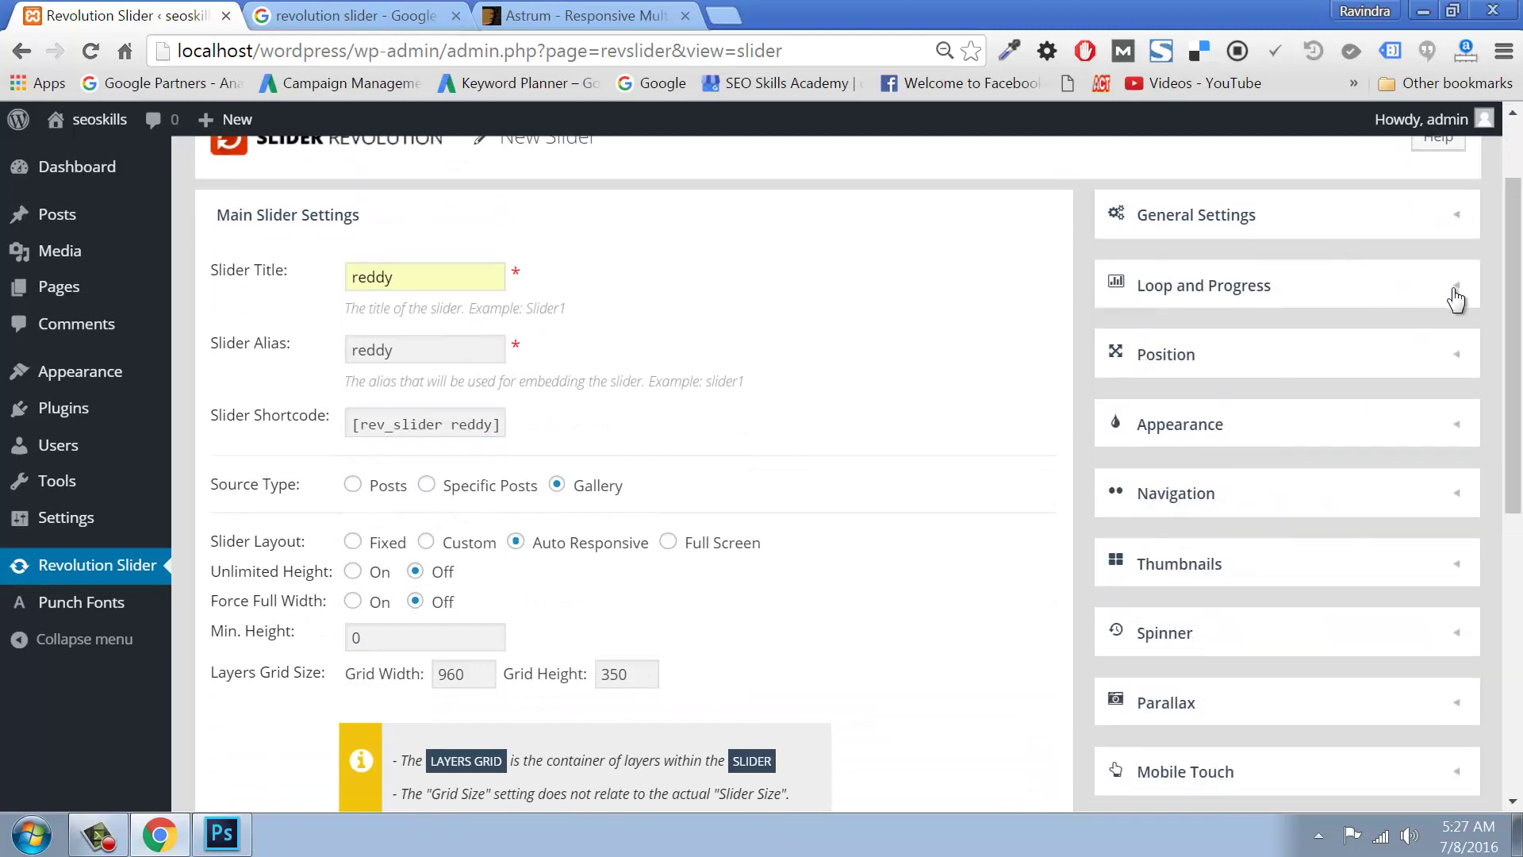
pyautogui.click(1456, 295)
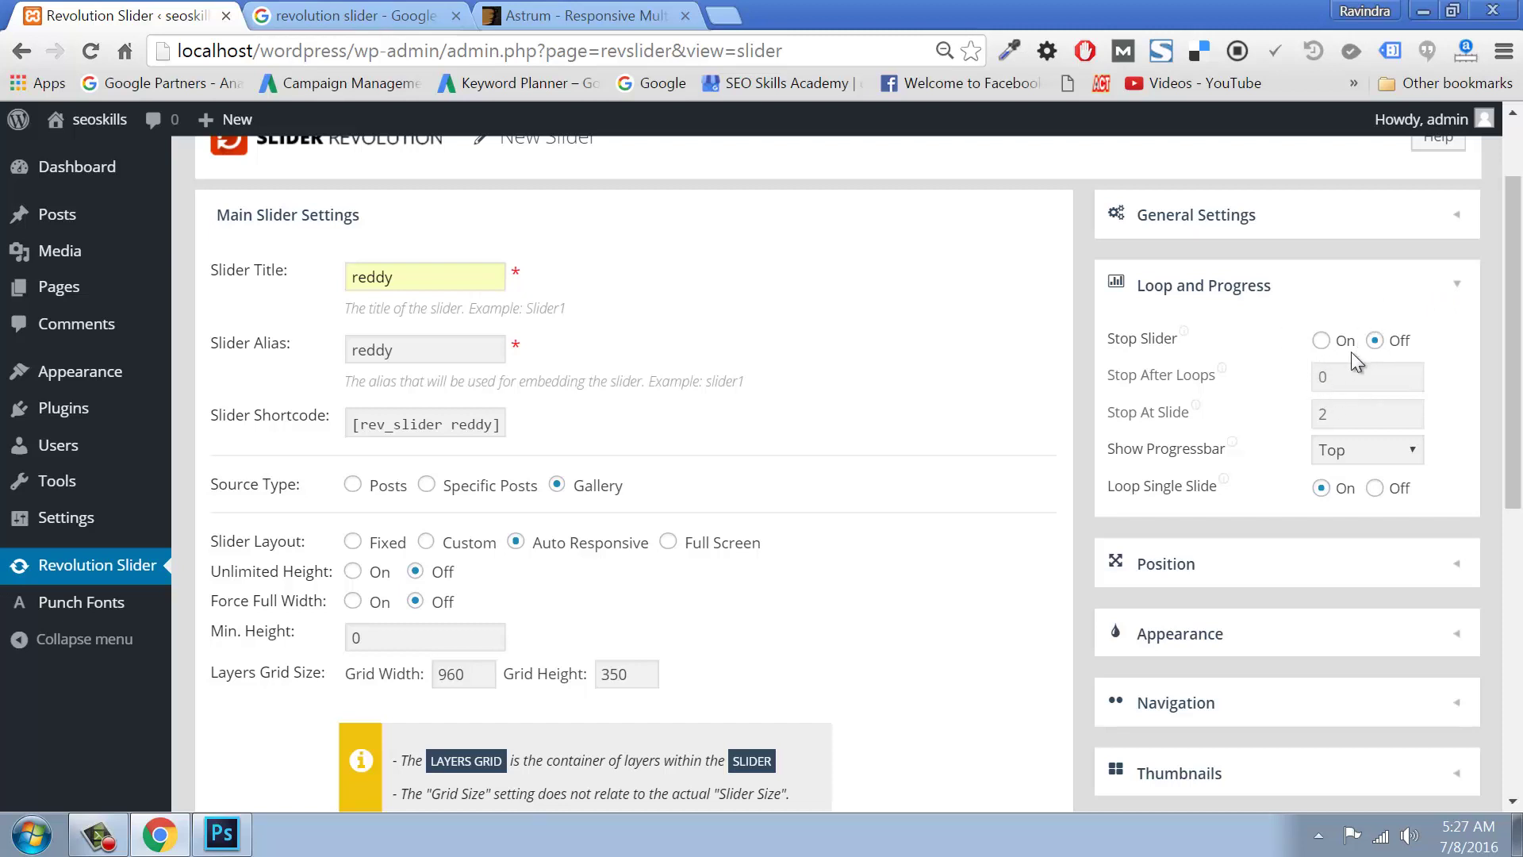
pyautogui.click(1321, 340)
pyautogui.click(1460, 286)
# Step: Check the slider's Position settings and set the Shadow Type to 3 in its Appearance settings
pyautogui.click(1456, 357)
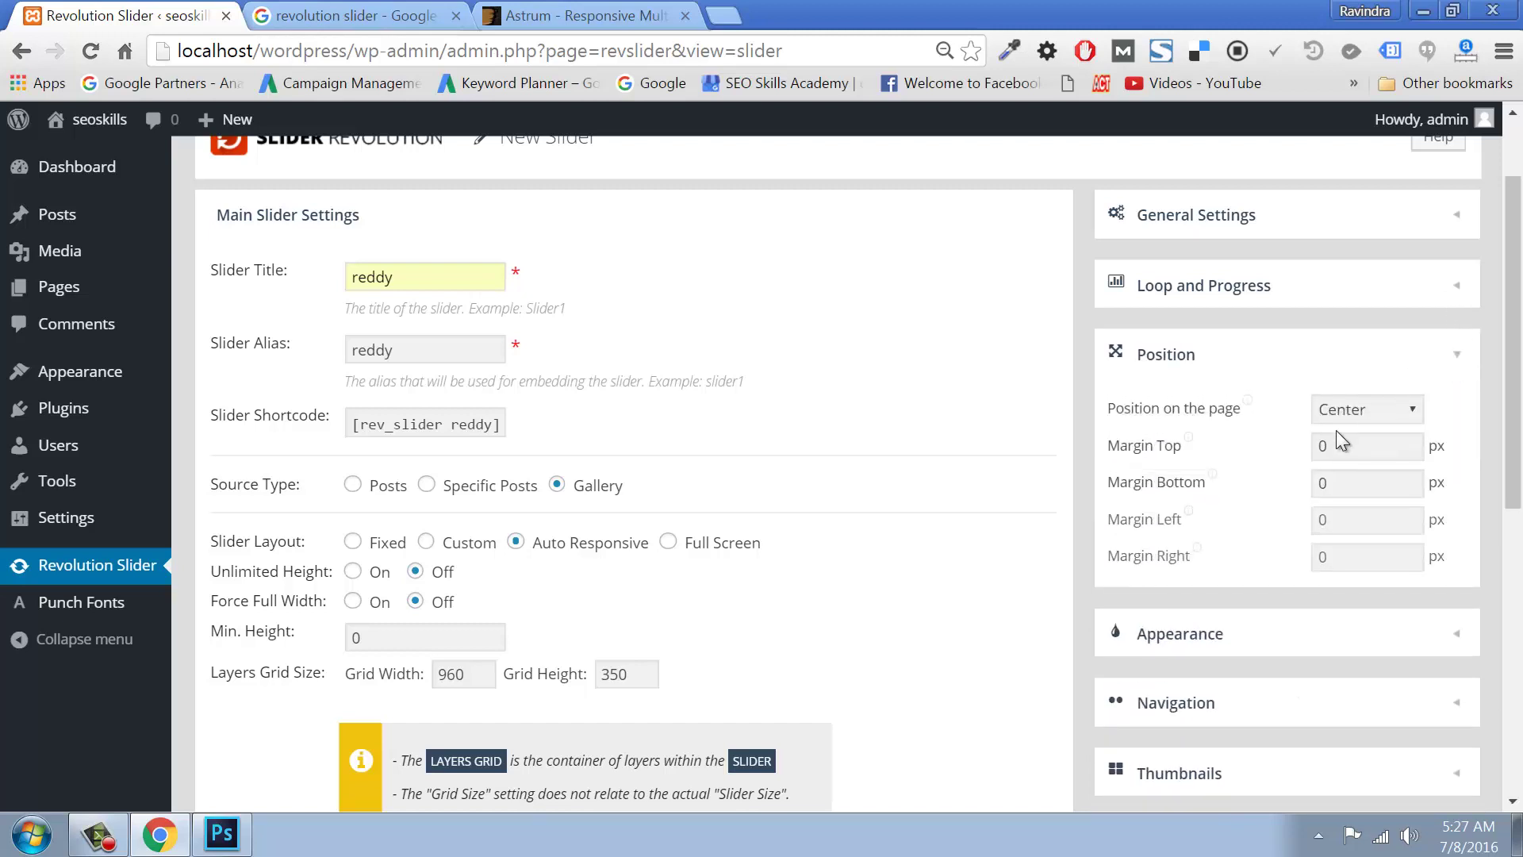
pyautogui.click(1457, 358)
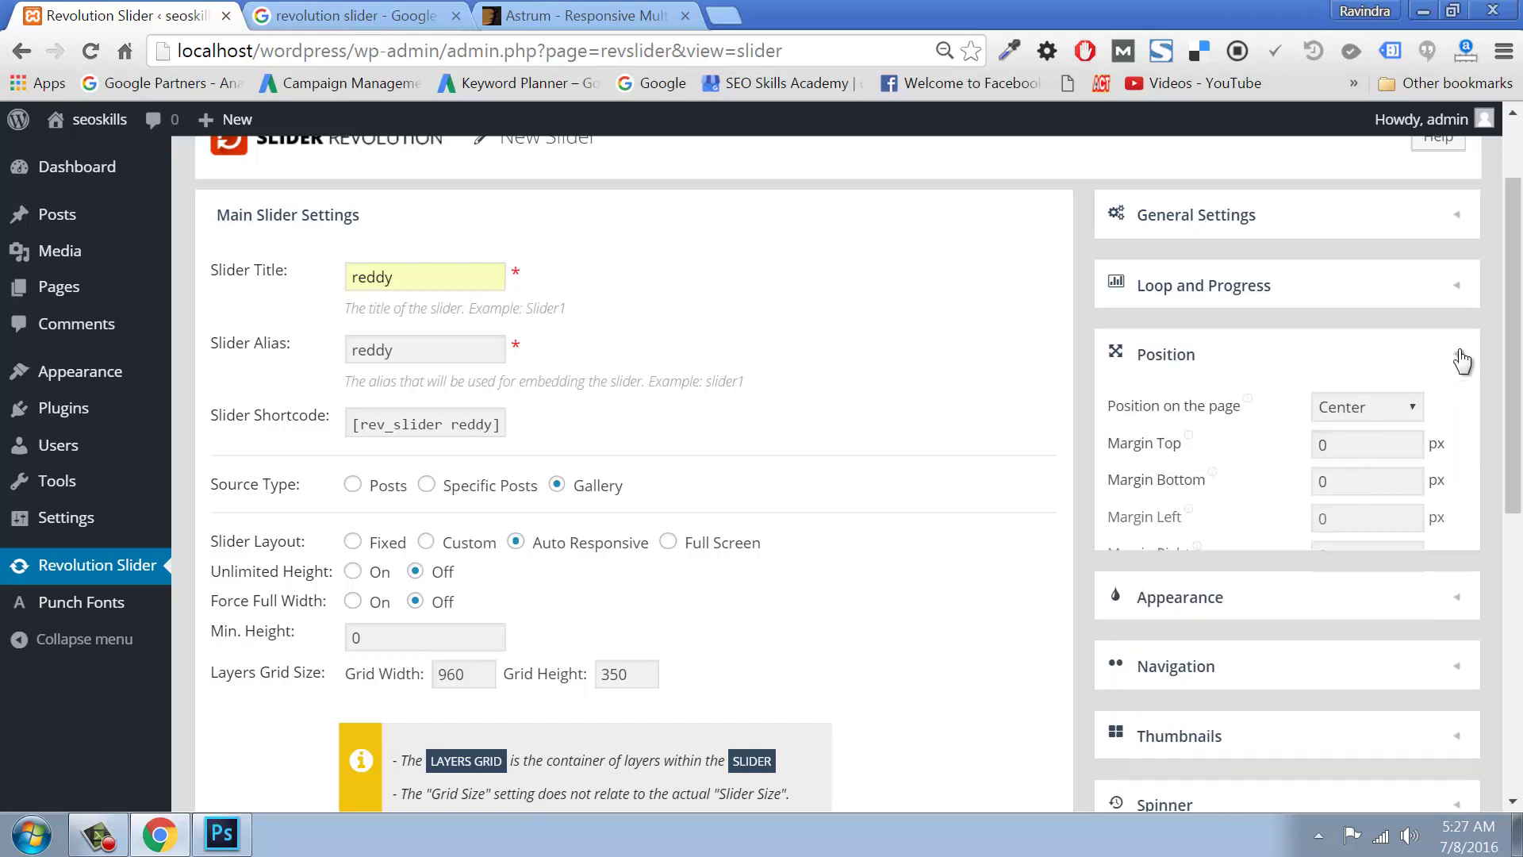
pyautogui.click(1471, 437)
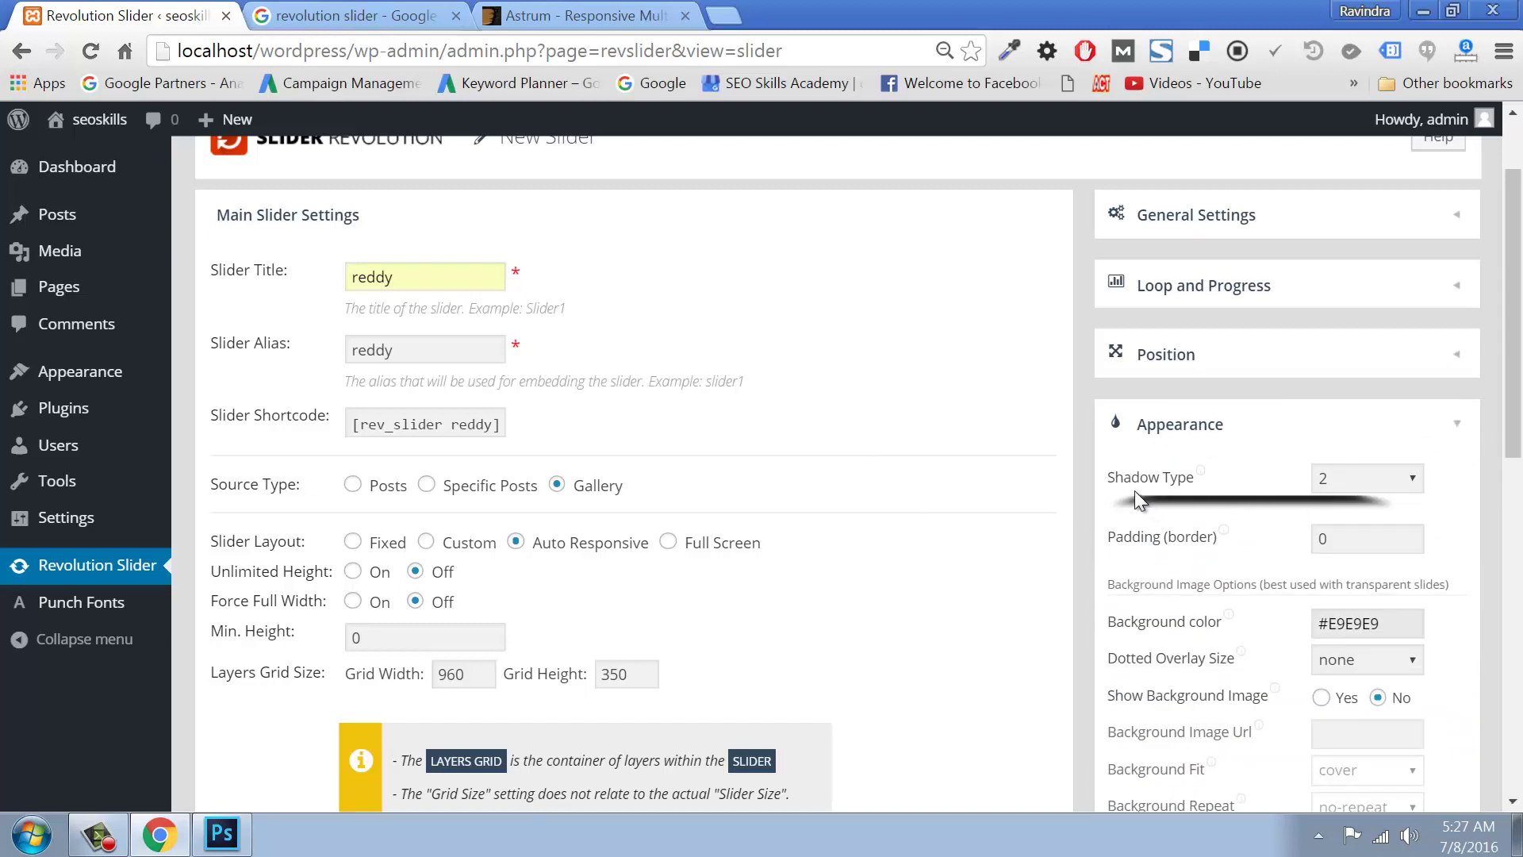
pyautogui.click(1335, 481)
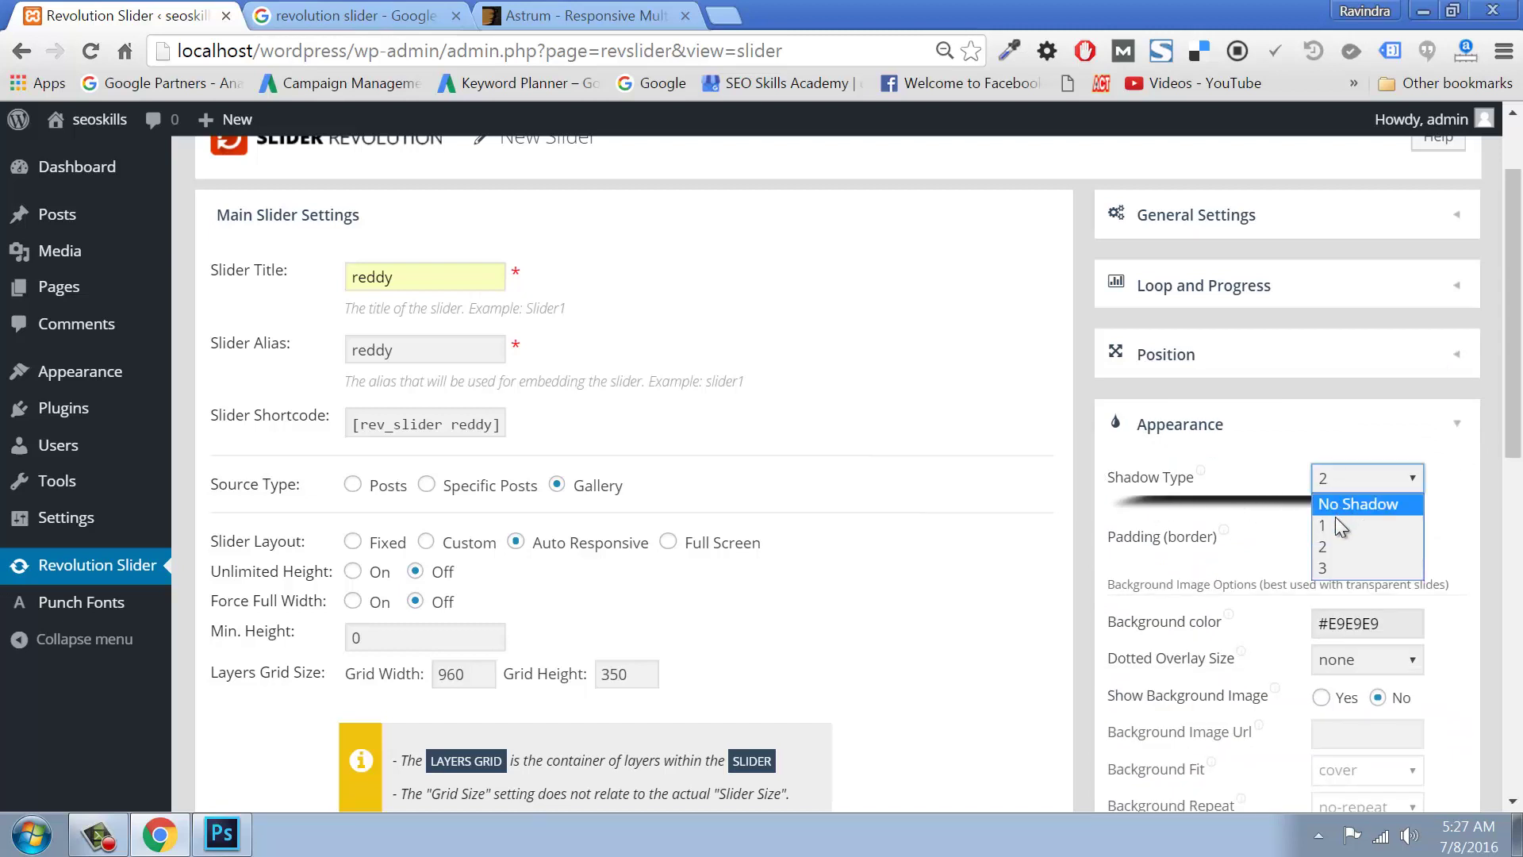
pyautogui.click(1337, 523)
pyautogui.click(1368, 479)
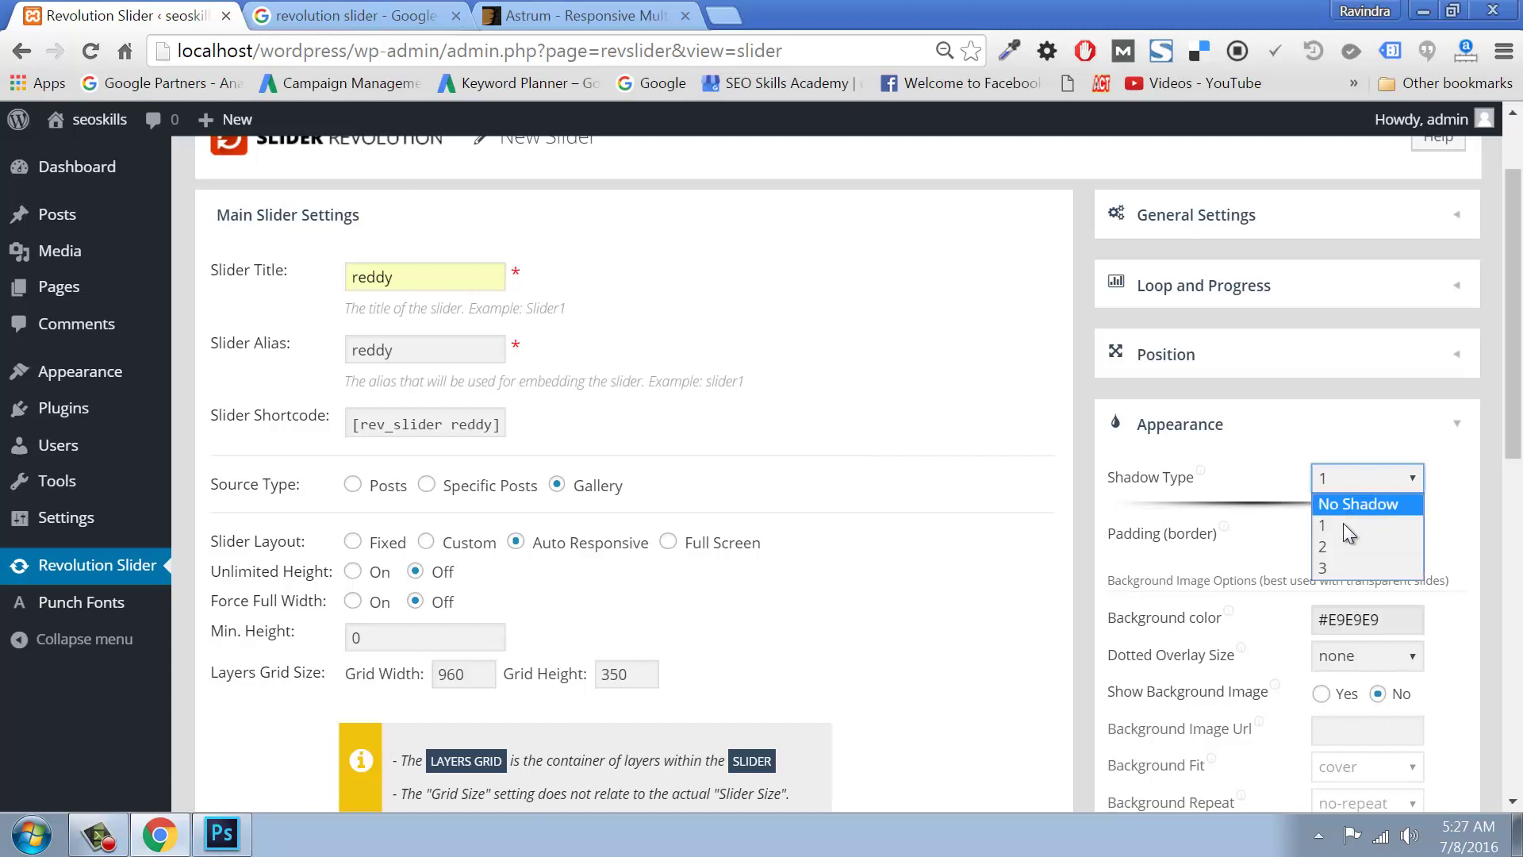
pyautogui.click(1329, 560)
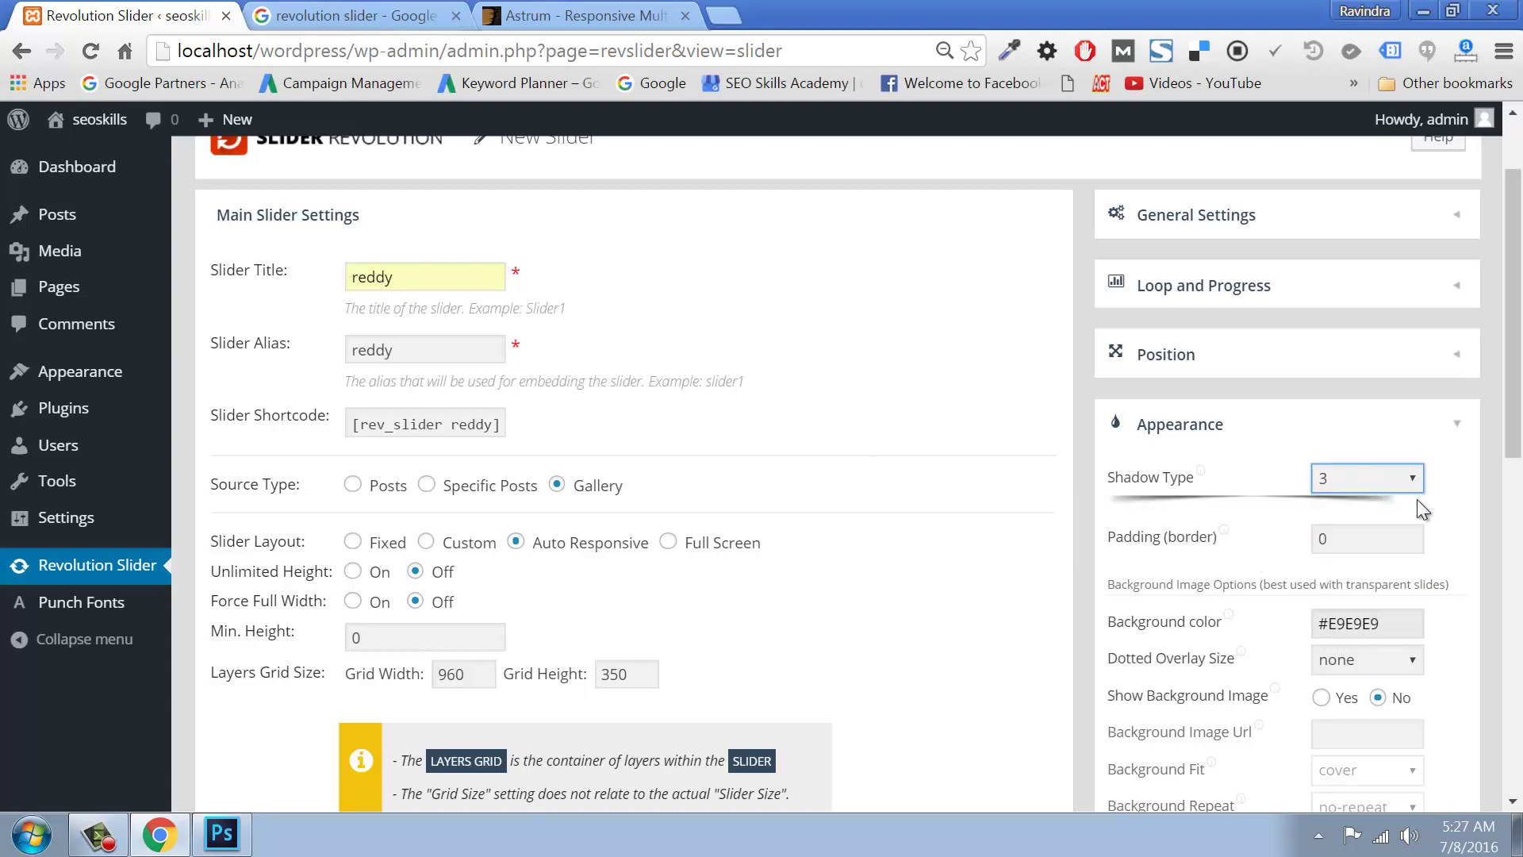
pyautogui.scroll(-4, 1436, 501)
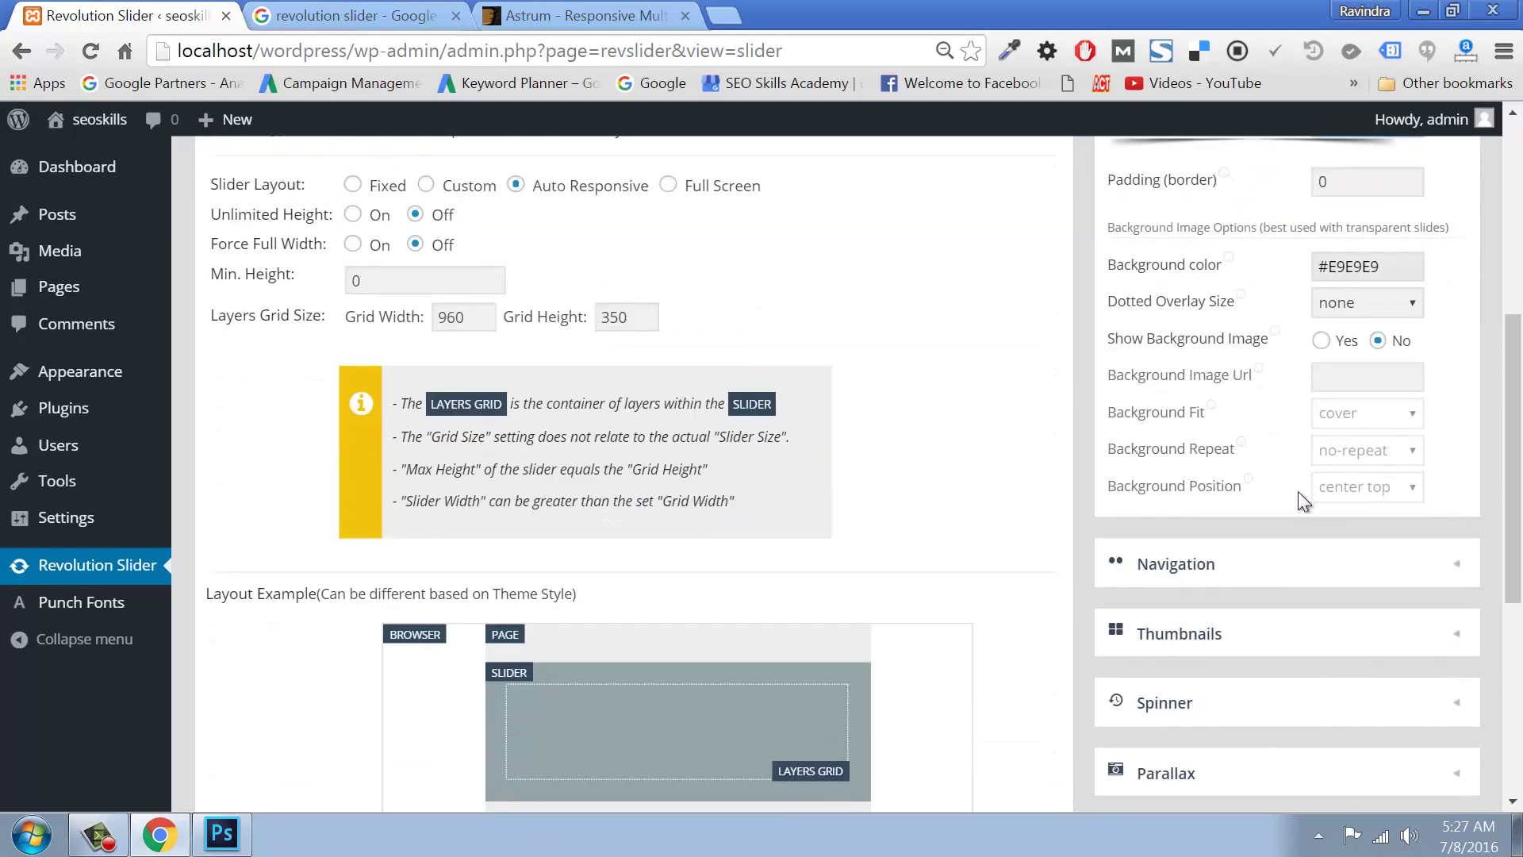
# Step: Set the Navigation Style to Preview 1 in the slider's Navigation settings and create the slider
pyautogui.click(1183, 566)
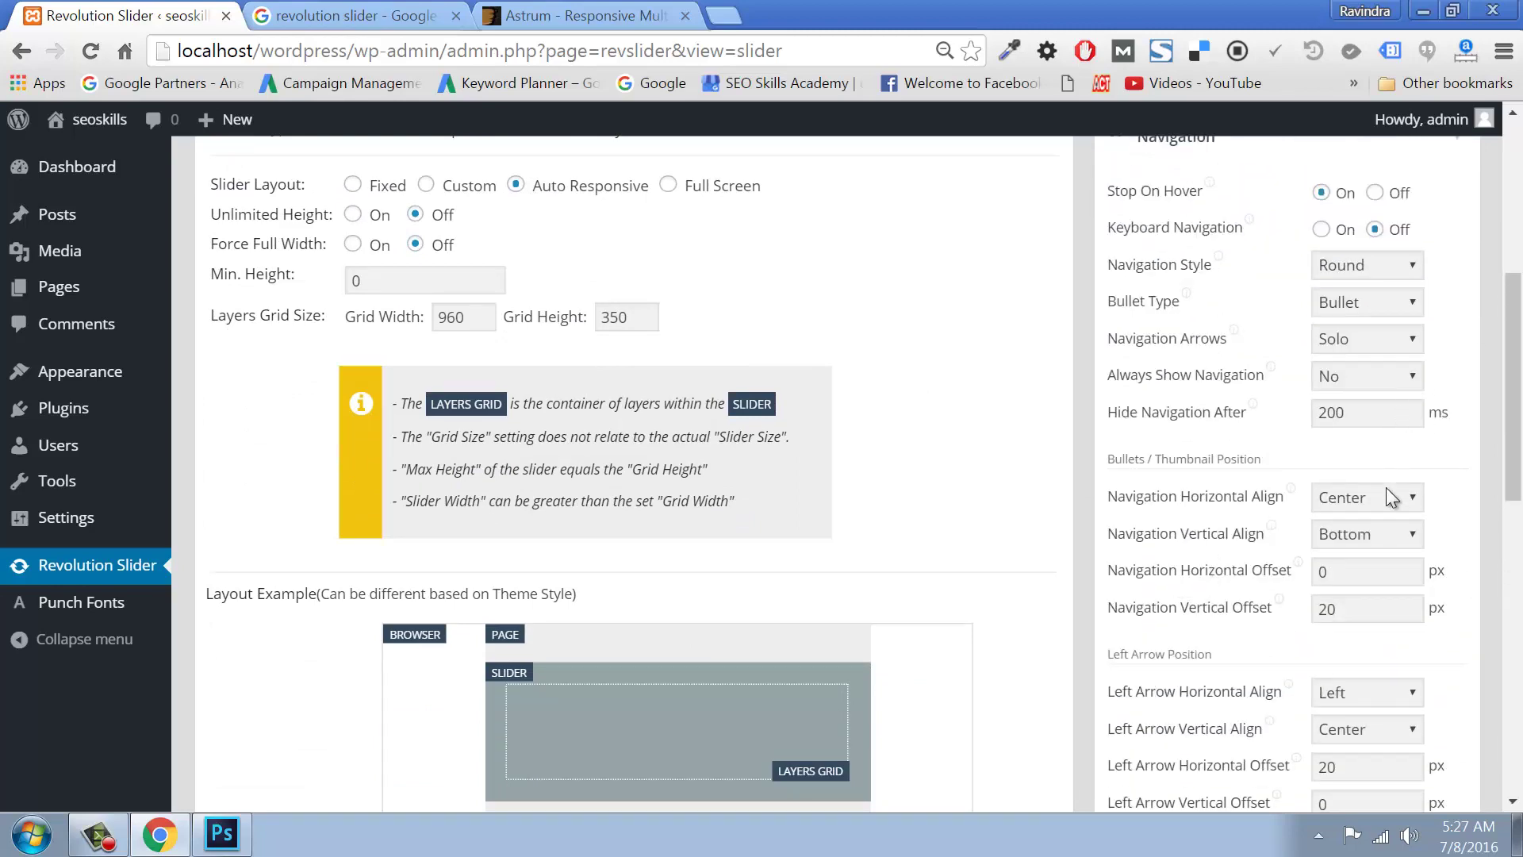
pyautogui.scroll(-6, 1387, 487)
pyautogui.scroll(6, 1390, 492)
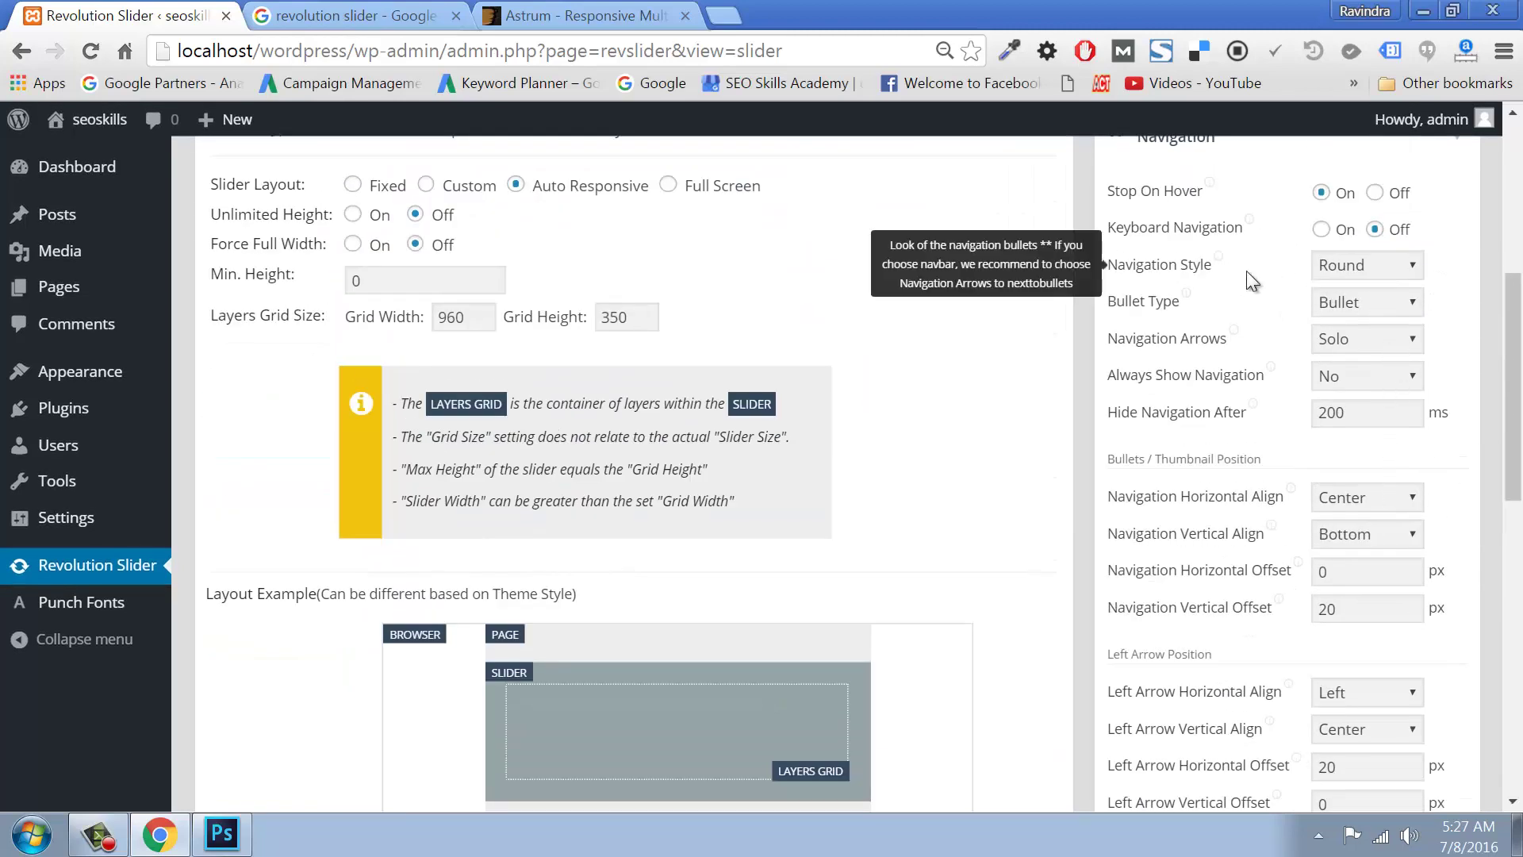
pyautogui.click(1371, 271)
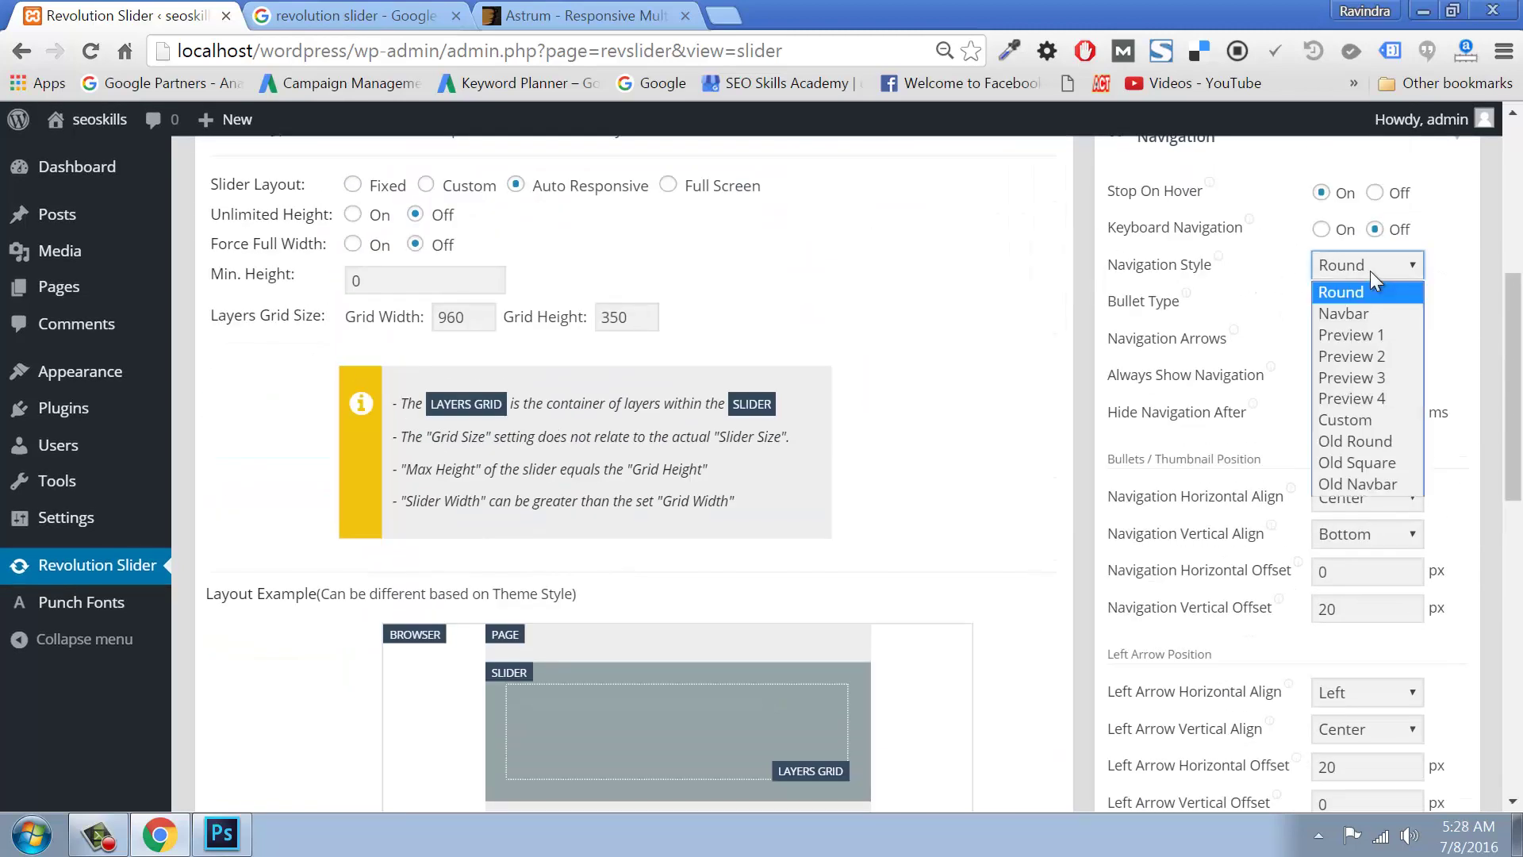
pyautogui.click(1353, 336)
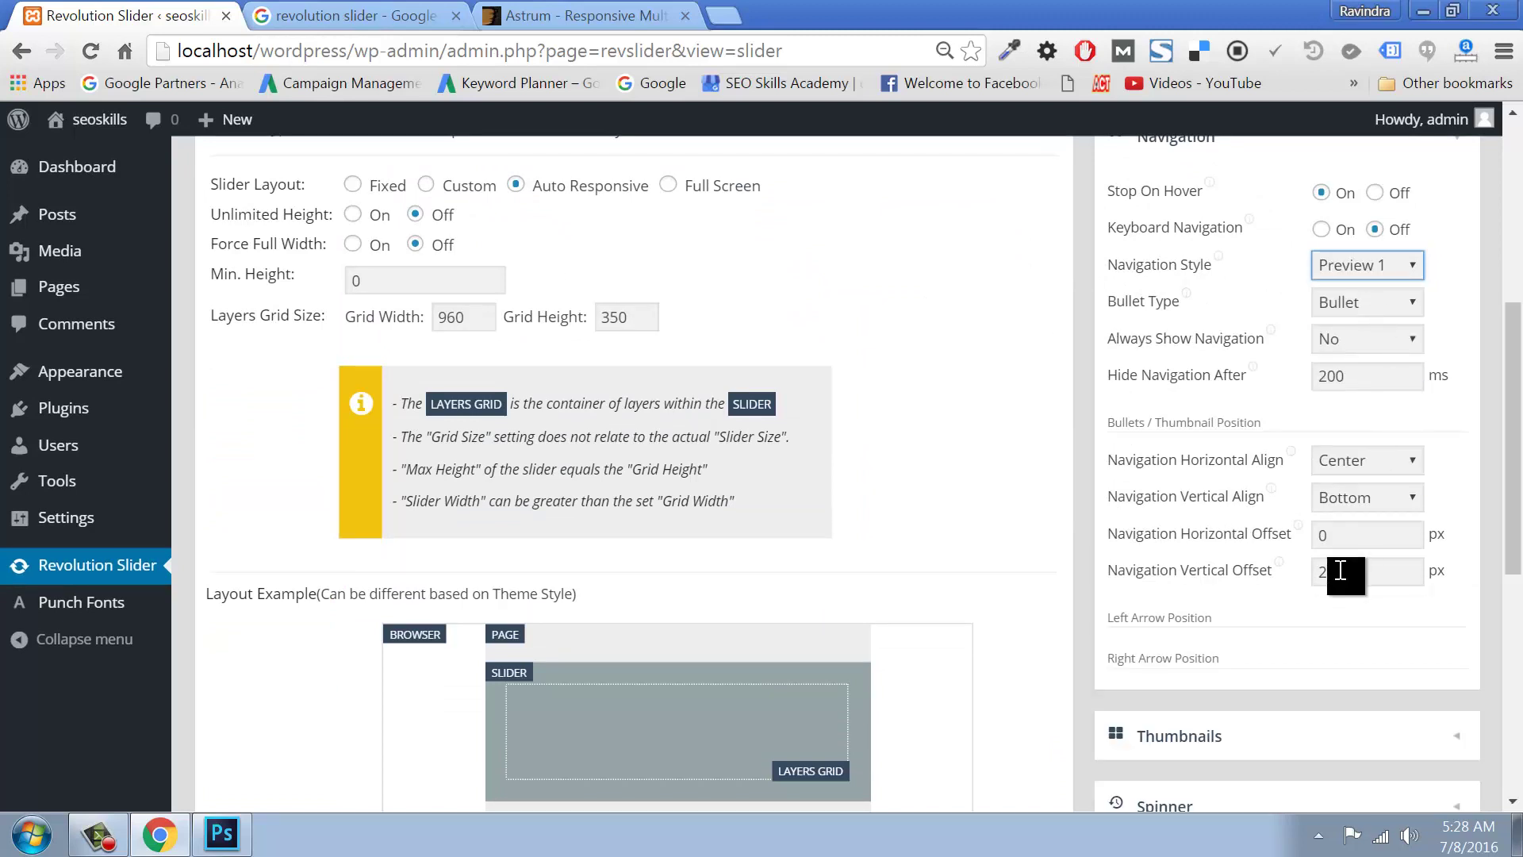
pyautogui.scroll(-6, 1339, 577)
pyautogui.scroll(-2, 1337, 581)
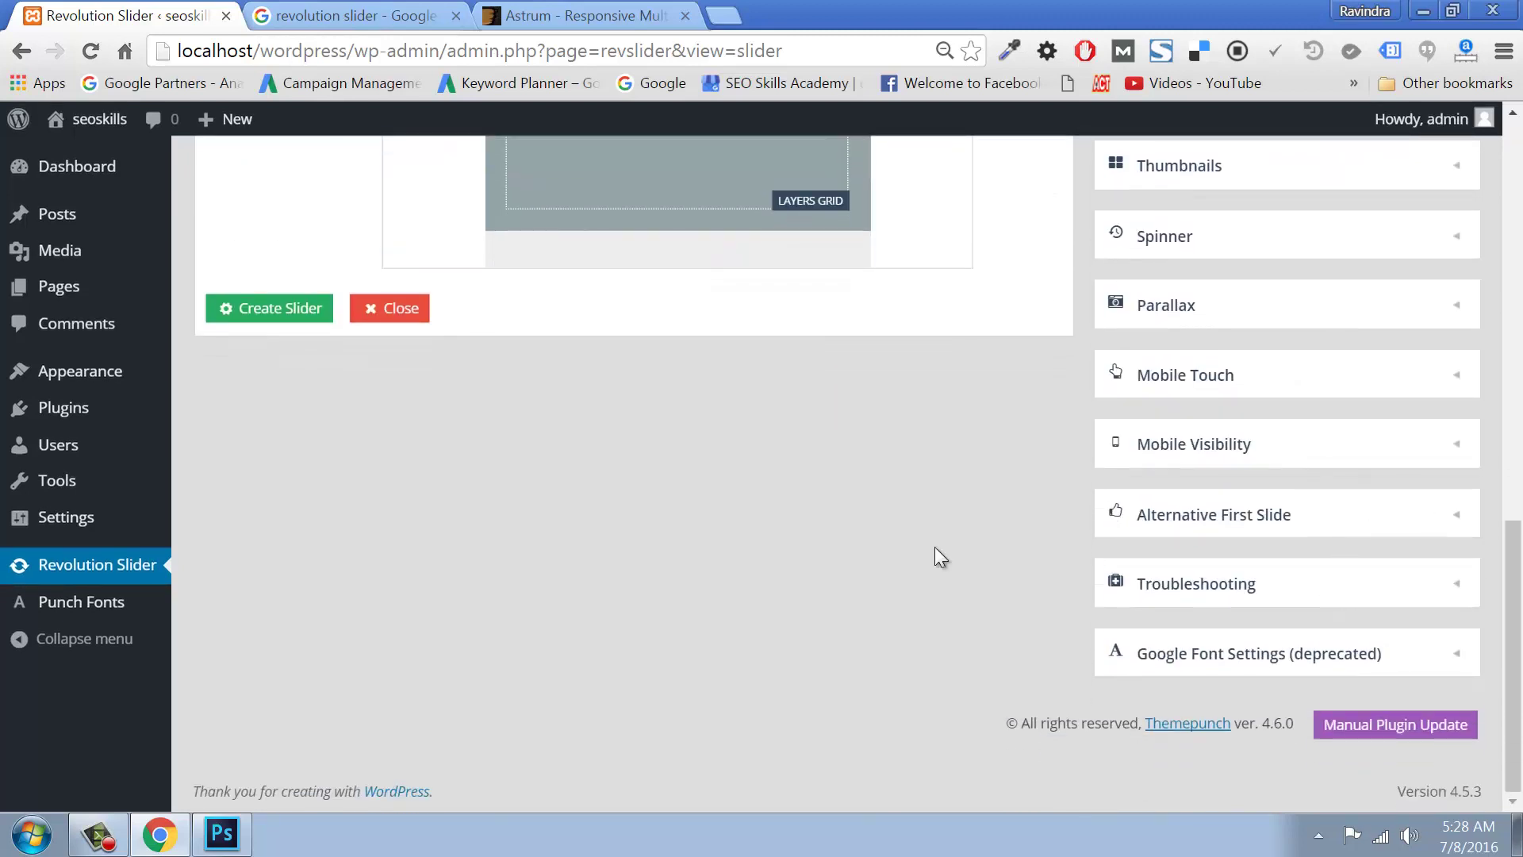
pyautogui.click(266, 316)
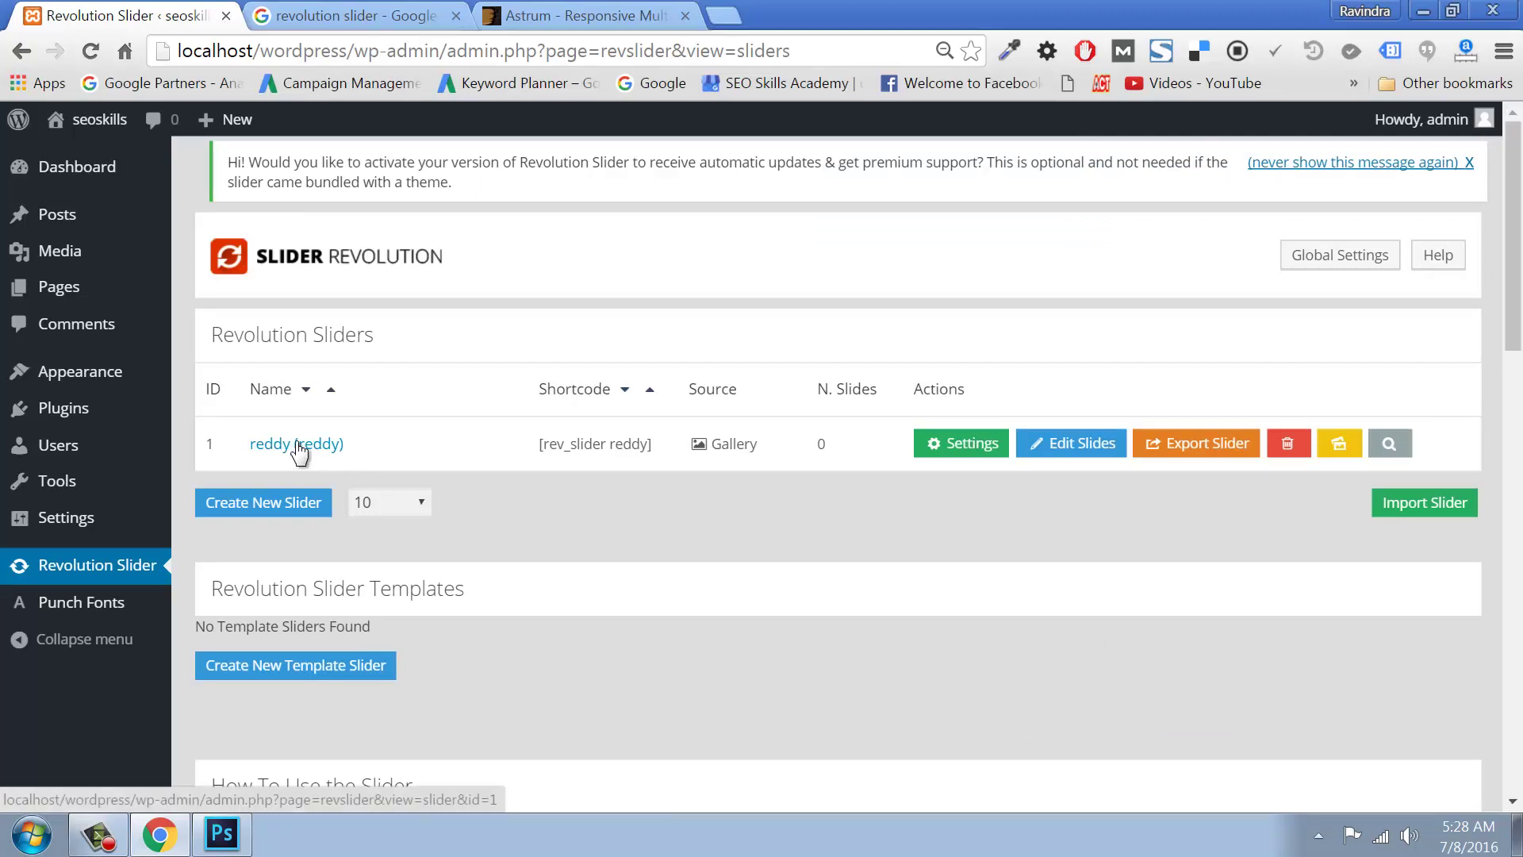
# Step: Open the new slider's slides for editing and add a slide from the uploaded image Adobe Dreamweaver Course.jpg
pyautogui.click(1073, 450)
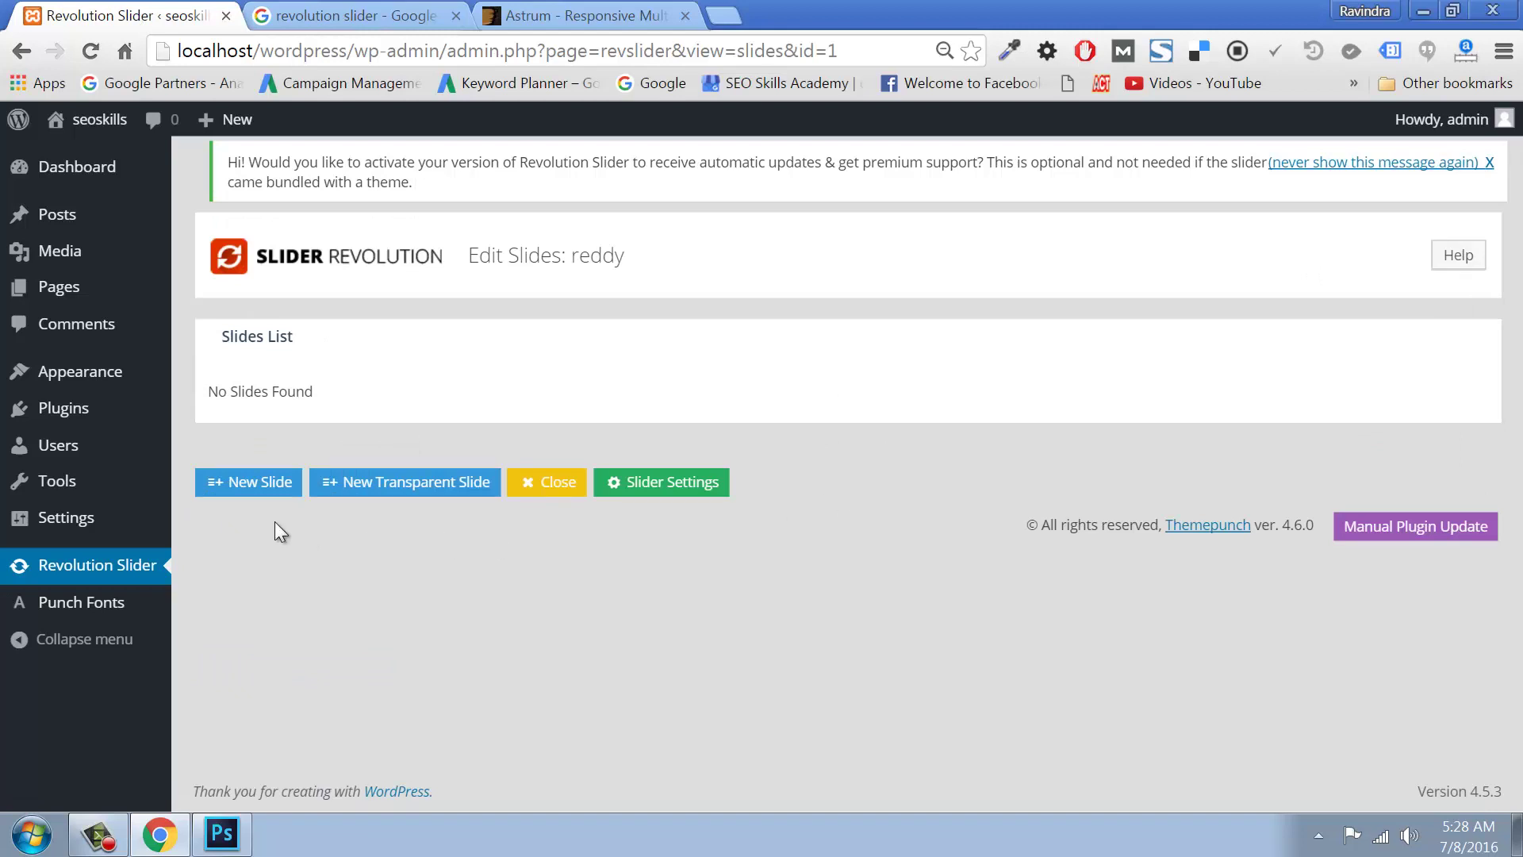
pyautogui.click(247, 480)
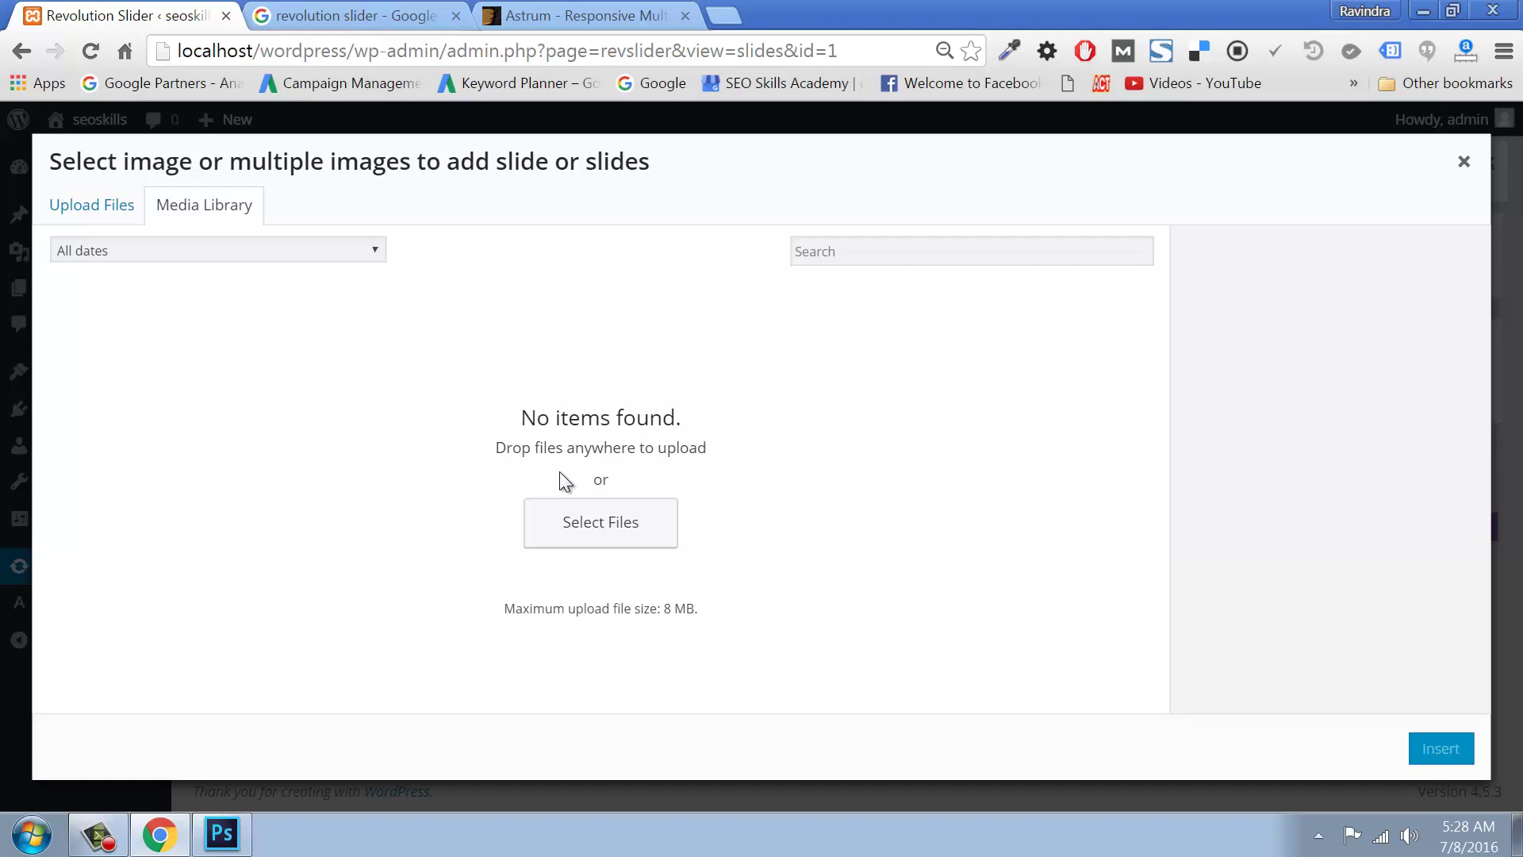
pyautogui.click(66, 210)
pyautogui.click(758, 499)
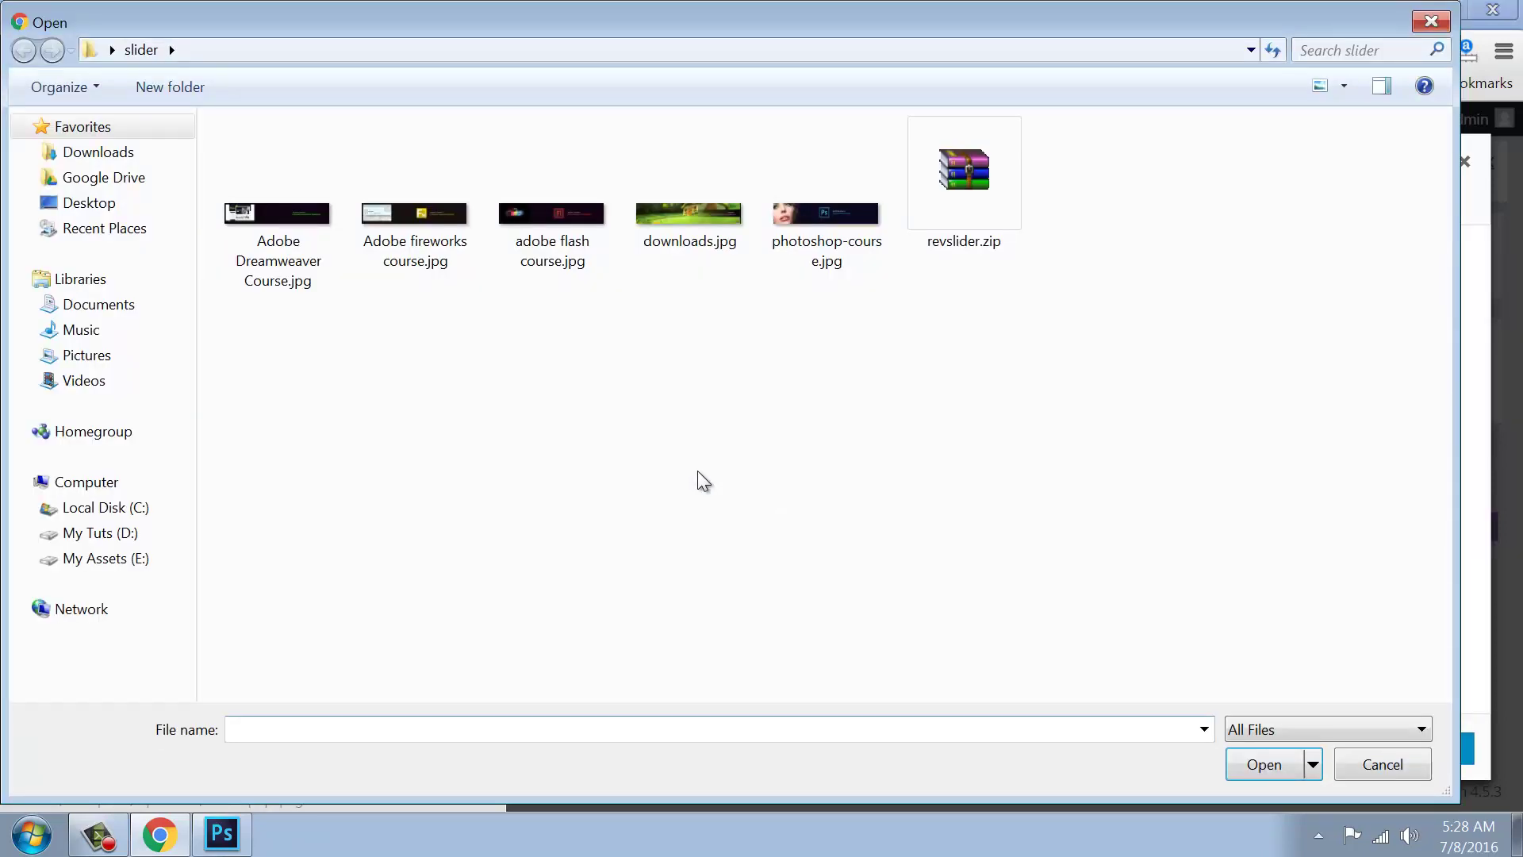
pyautogui.click(1371, 767)
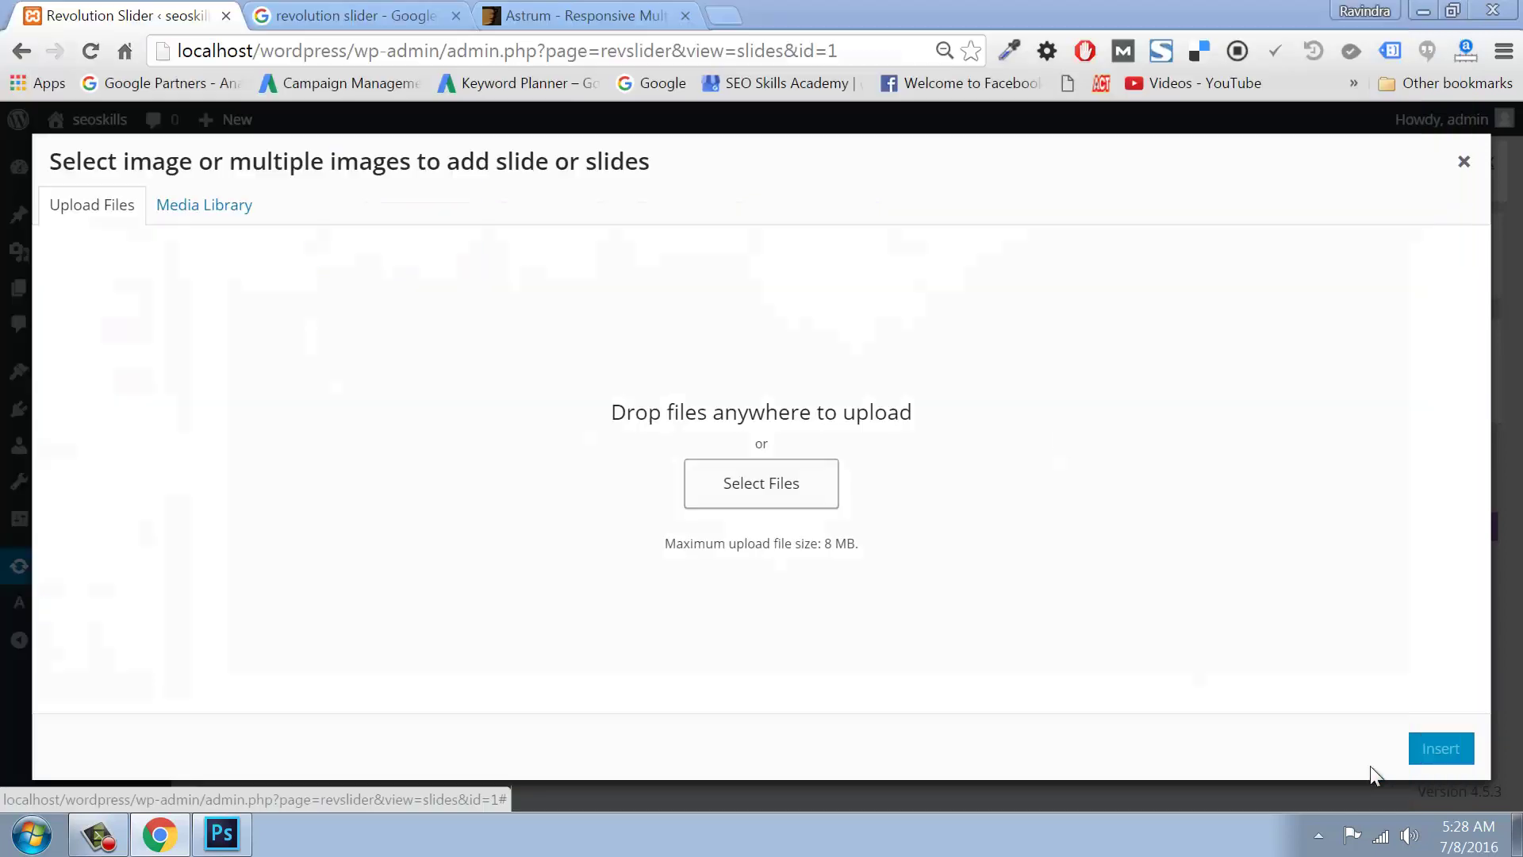
pyautogui.click(735, 481)
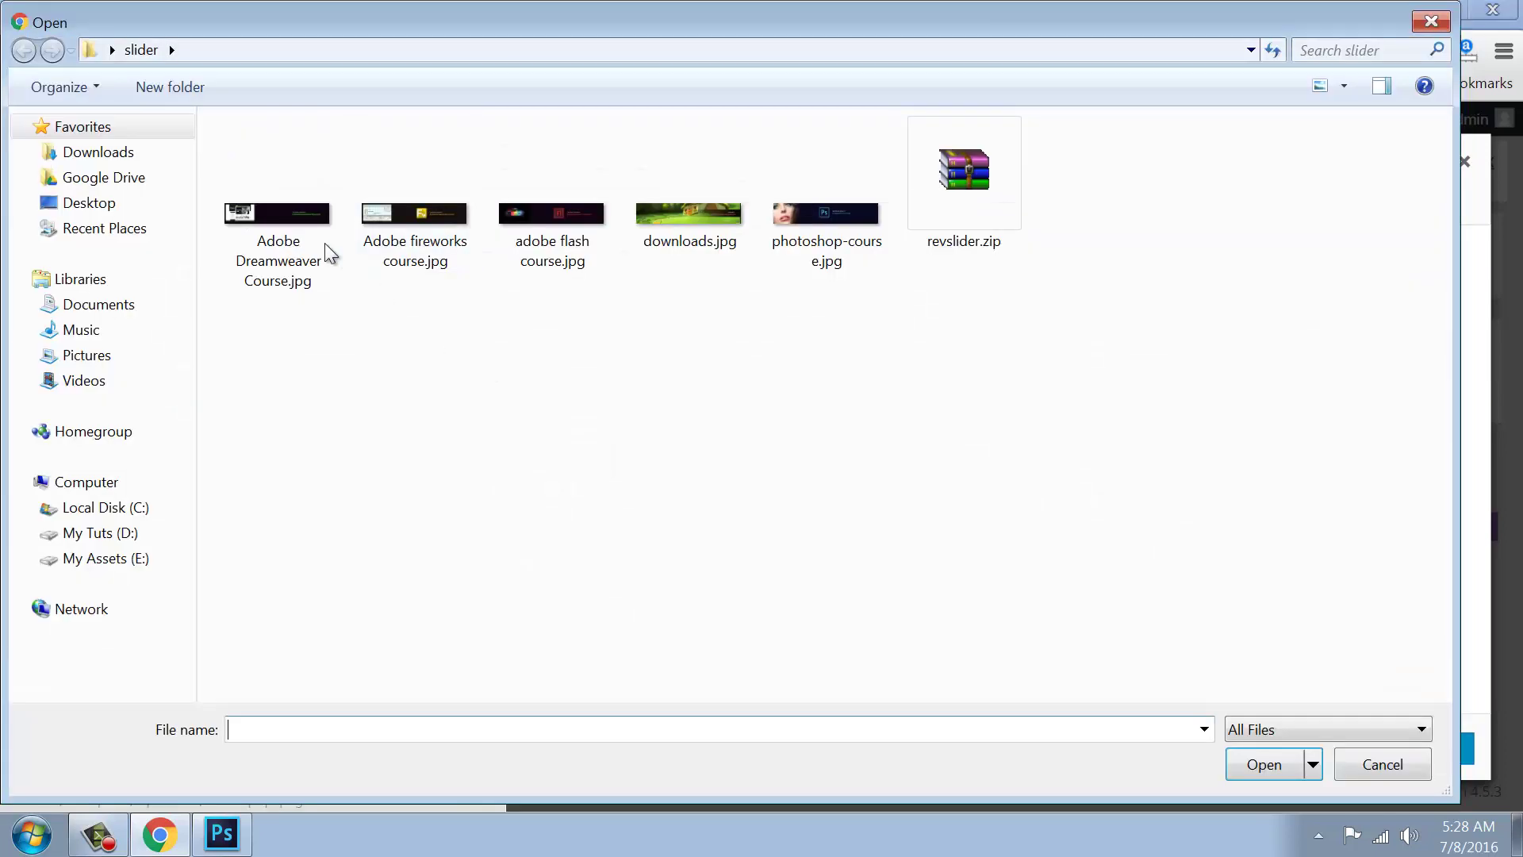
pyautogui.click(325, 253)
pyautogui.click(1279, 765)
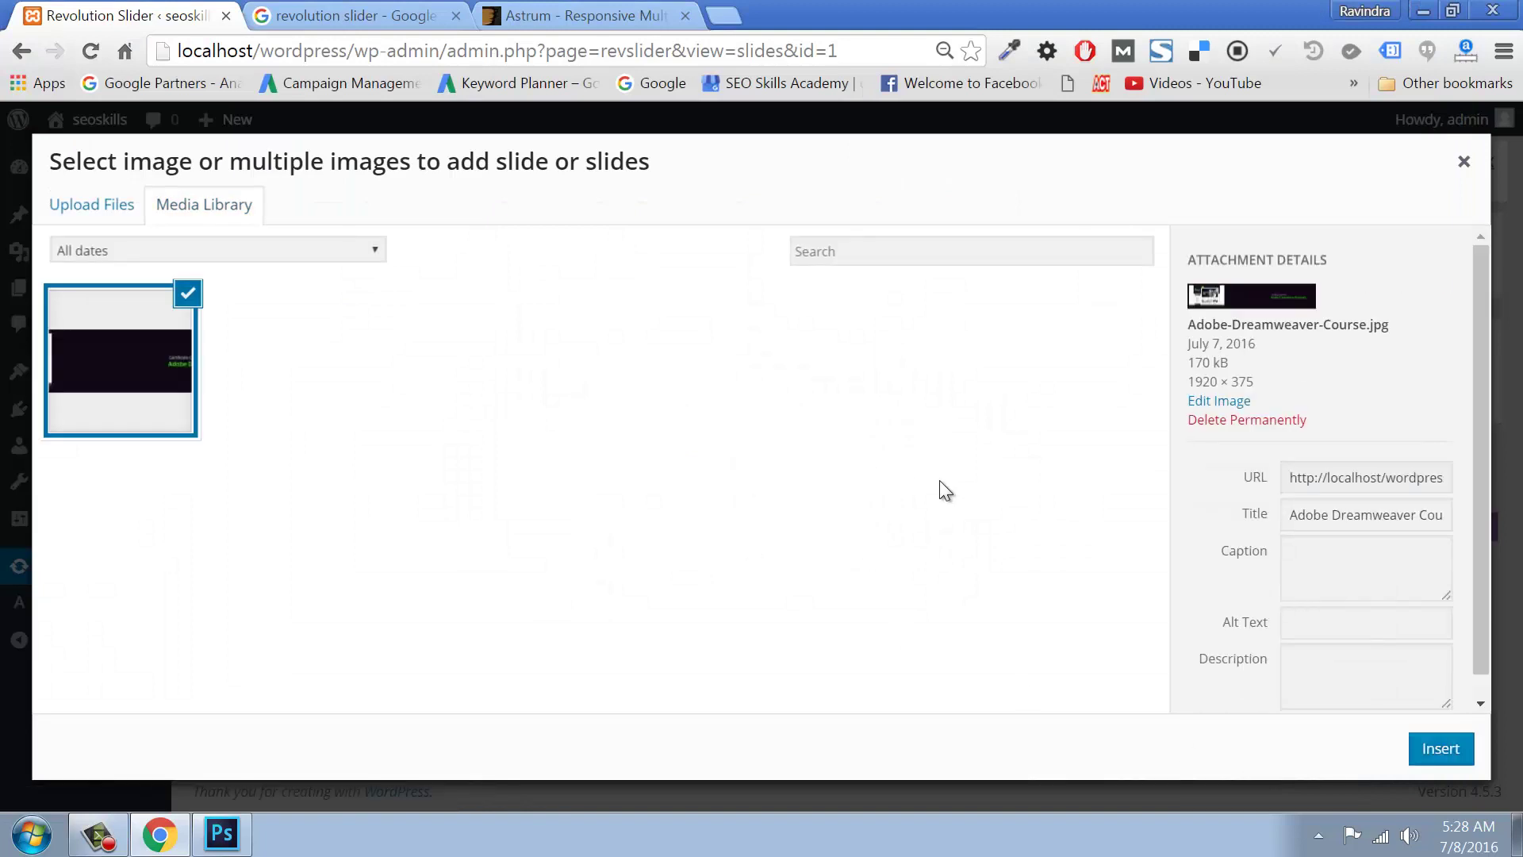
pyautogui.click(1418, 748)
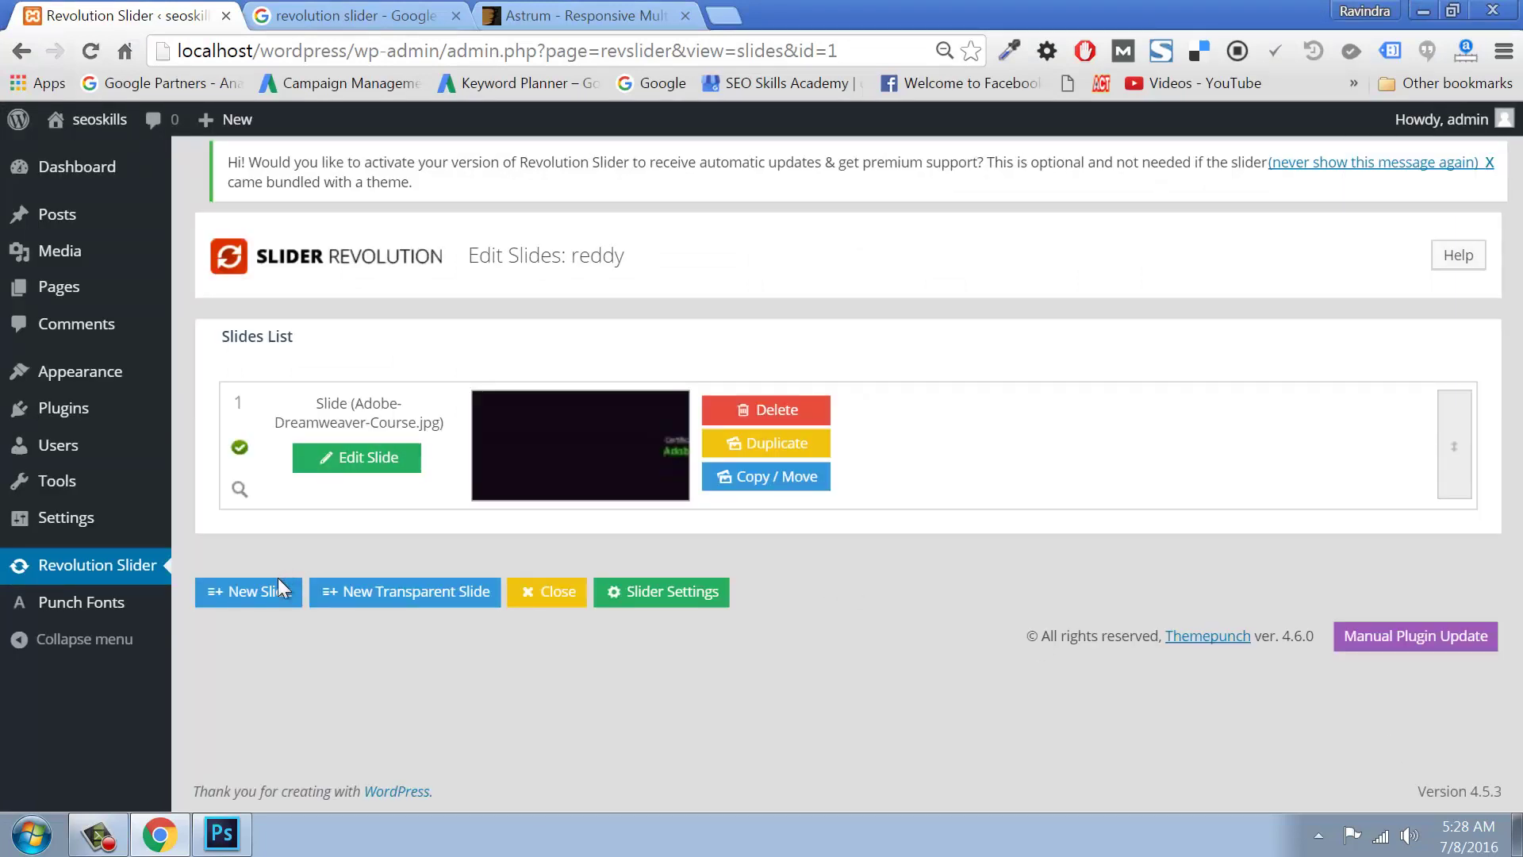
# Step: Add a second slide to the slider by uploading and inserting downloads.jpg
pyautogui.click(261, 593)
pyautogui.click(91, 208)
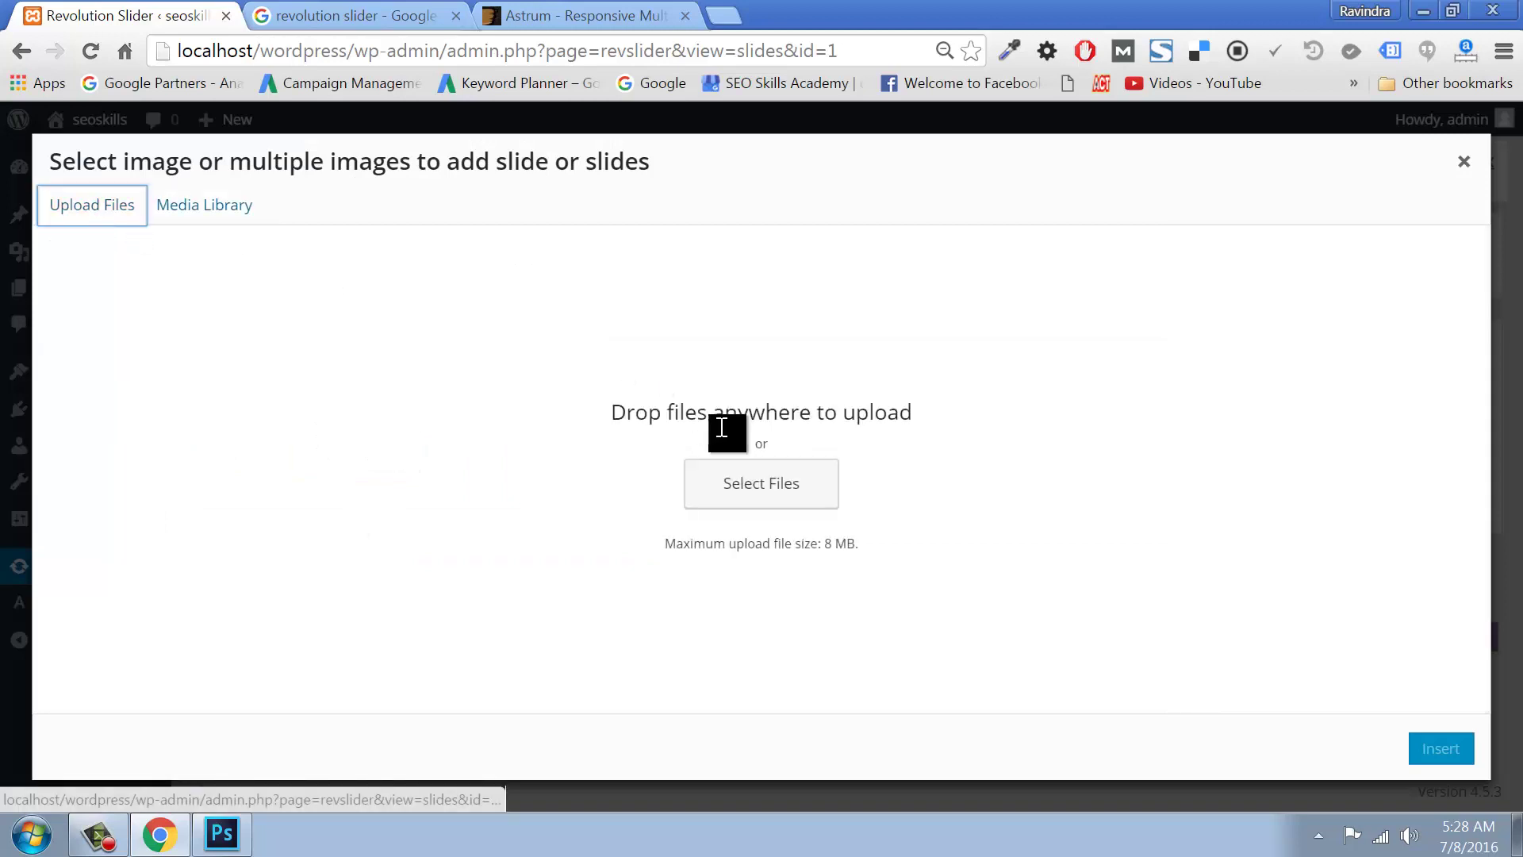
pyautogui.click(744, 493)
pyautogui.click(430, 222)
pyautogui.click(707, 220)
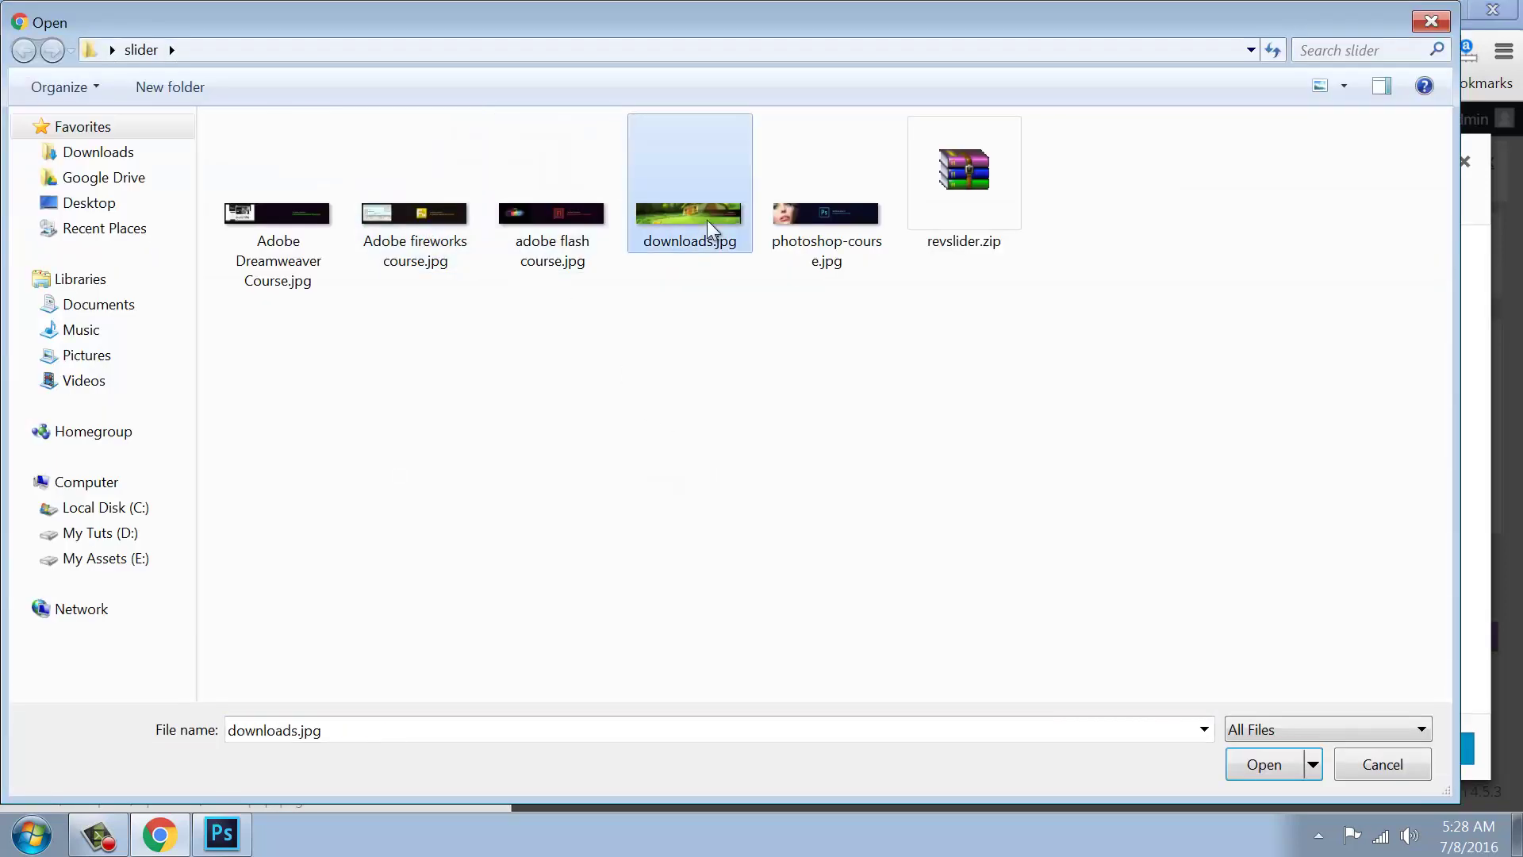
pyautogui.click(1253, 769)
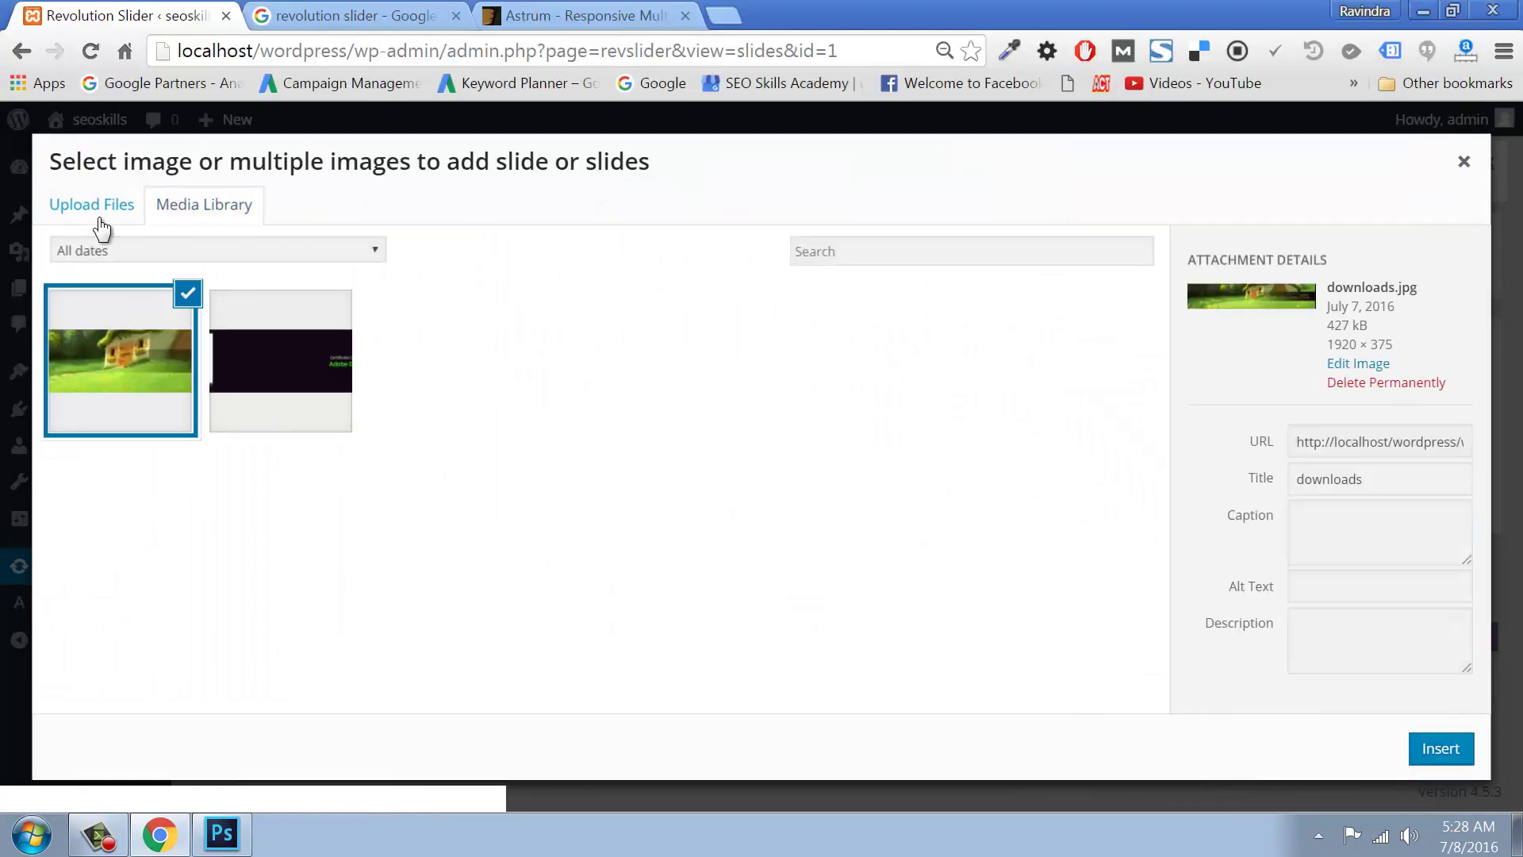
pyautogui.click(1441, 748)
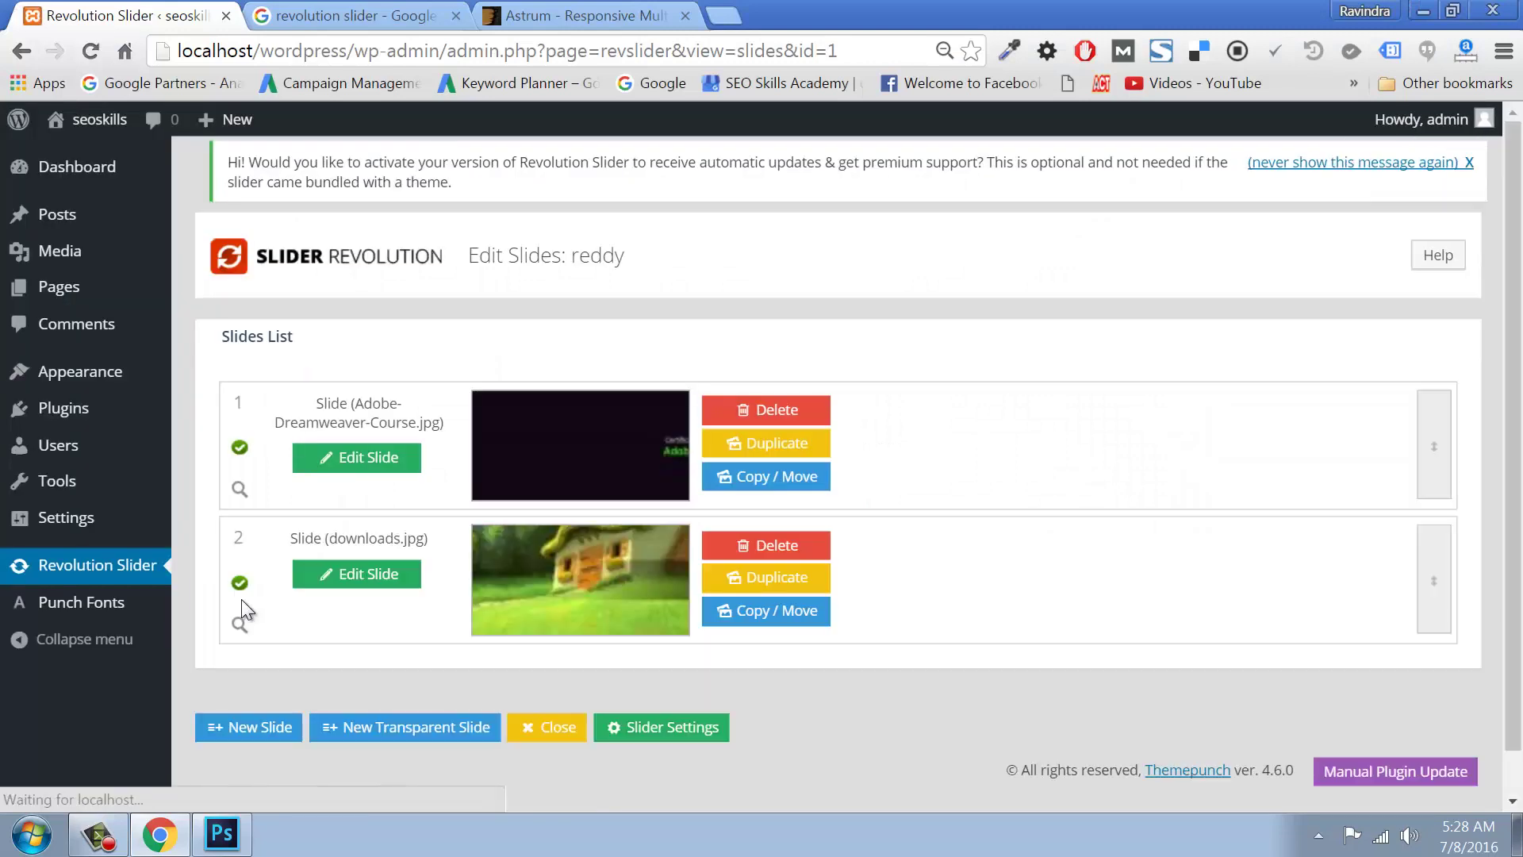
# Step: Add a third slide to the slider by uploading and inserting photoshop-course.jpg
pyautogui.click(265, 726)
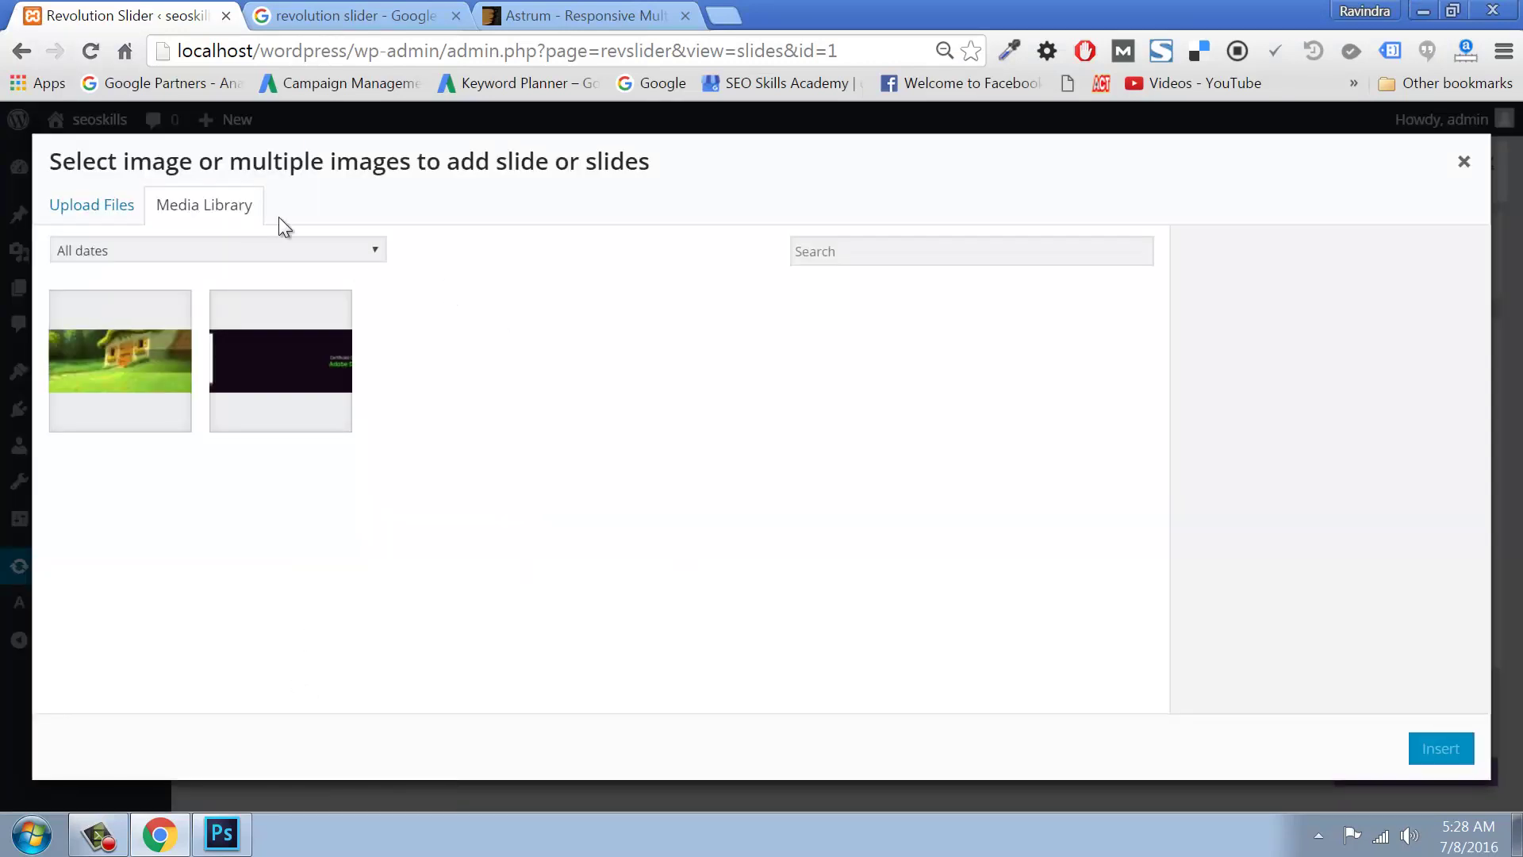
pyautogui.click(103, 210)
pyautogui.click(789, 479)
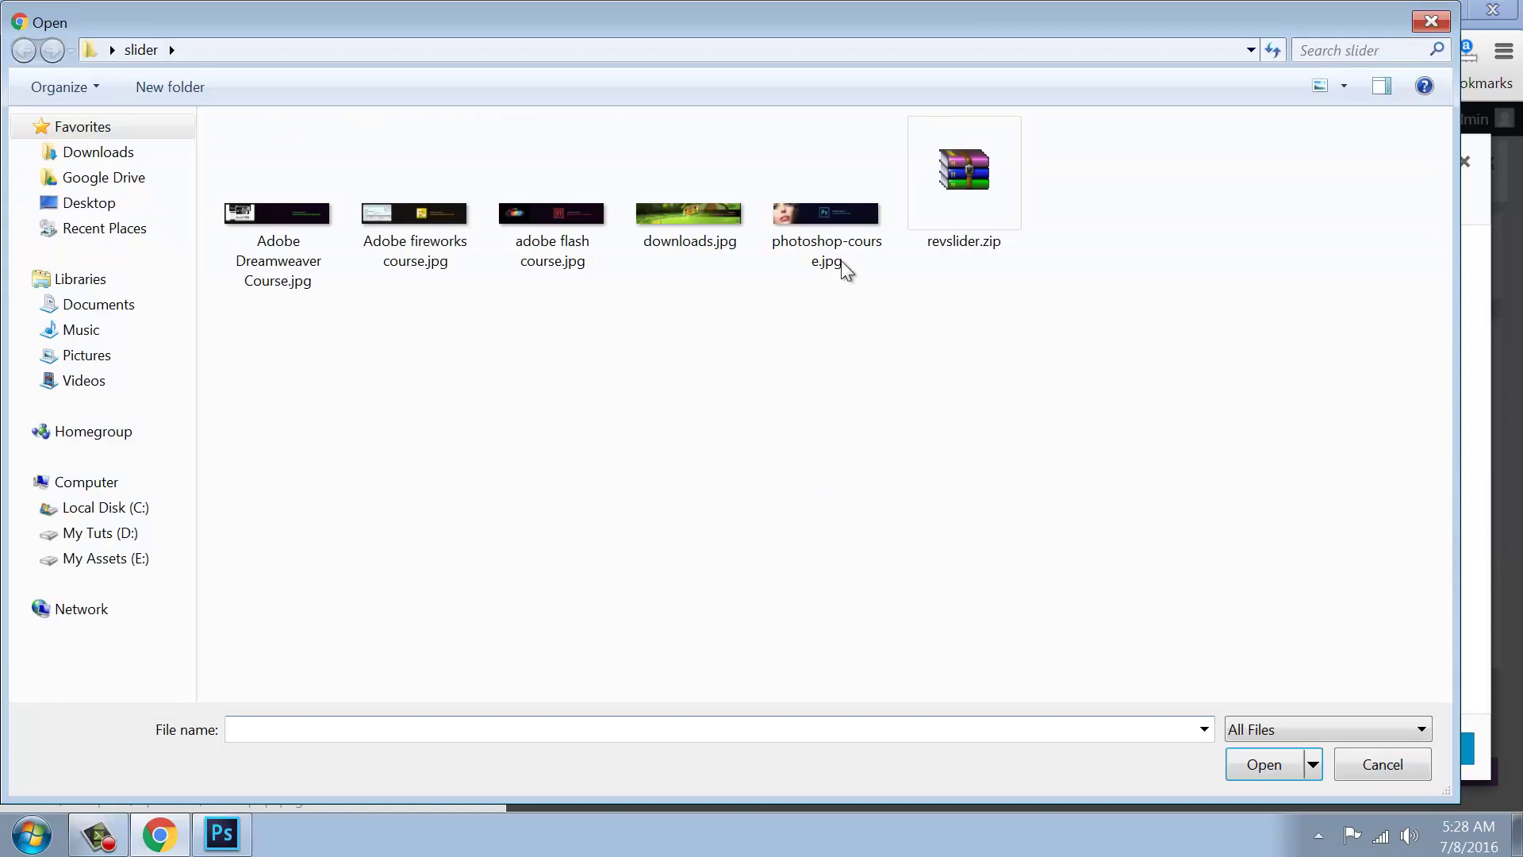
pyautogui.click(833, 238)
pyautogui.click(1264, 764)
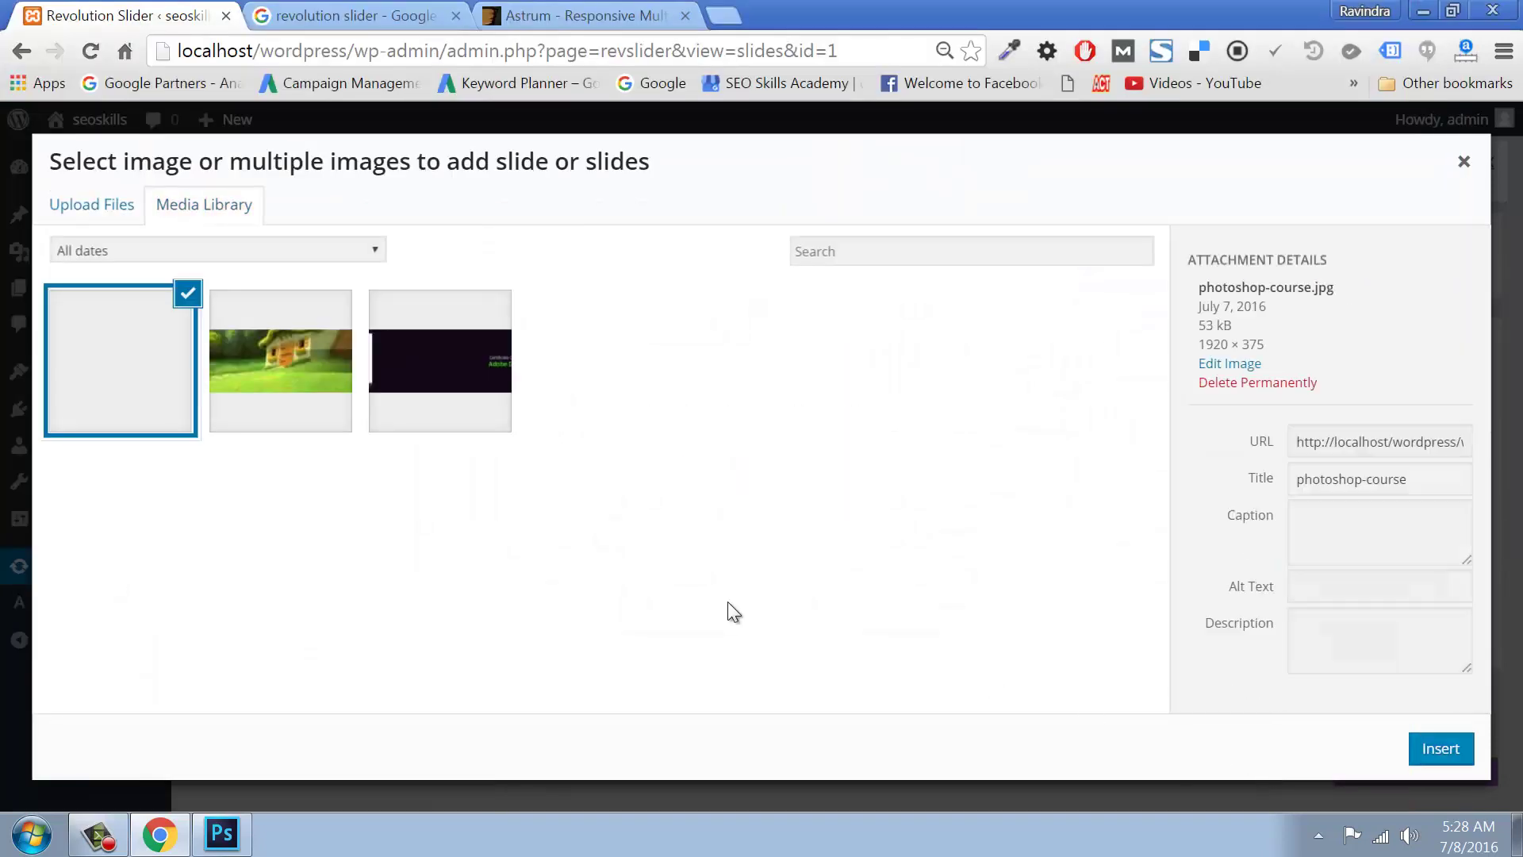
pyautogui.click(1440, 748)
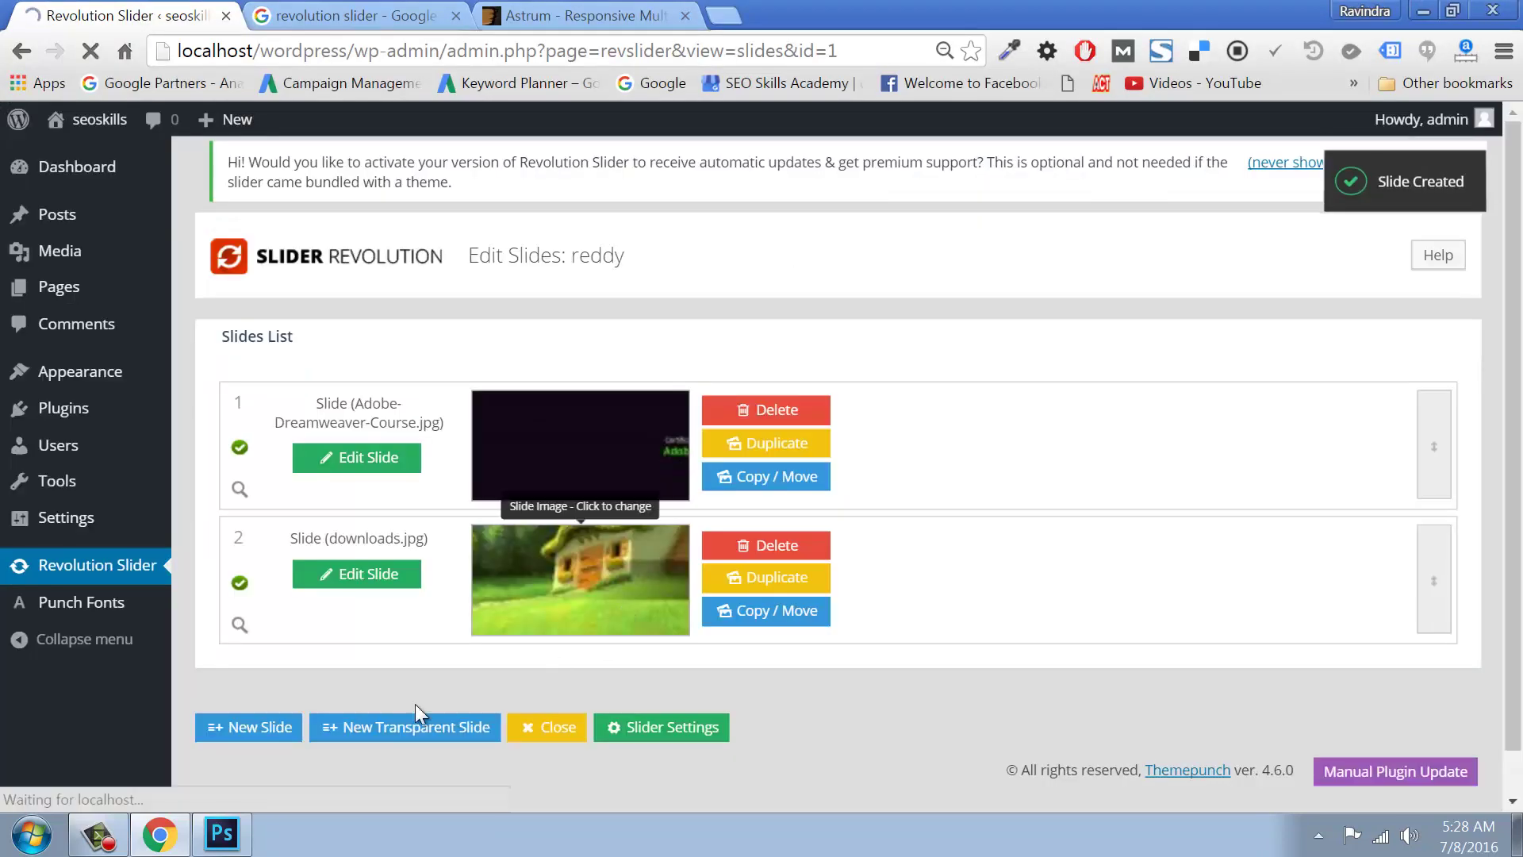
# Step: Close the slides list and copy the new slider's shortcode from the Revolution Sliders overview
pyautogui.scroll(-2, 868, 507)
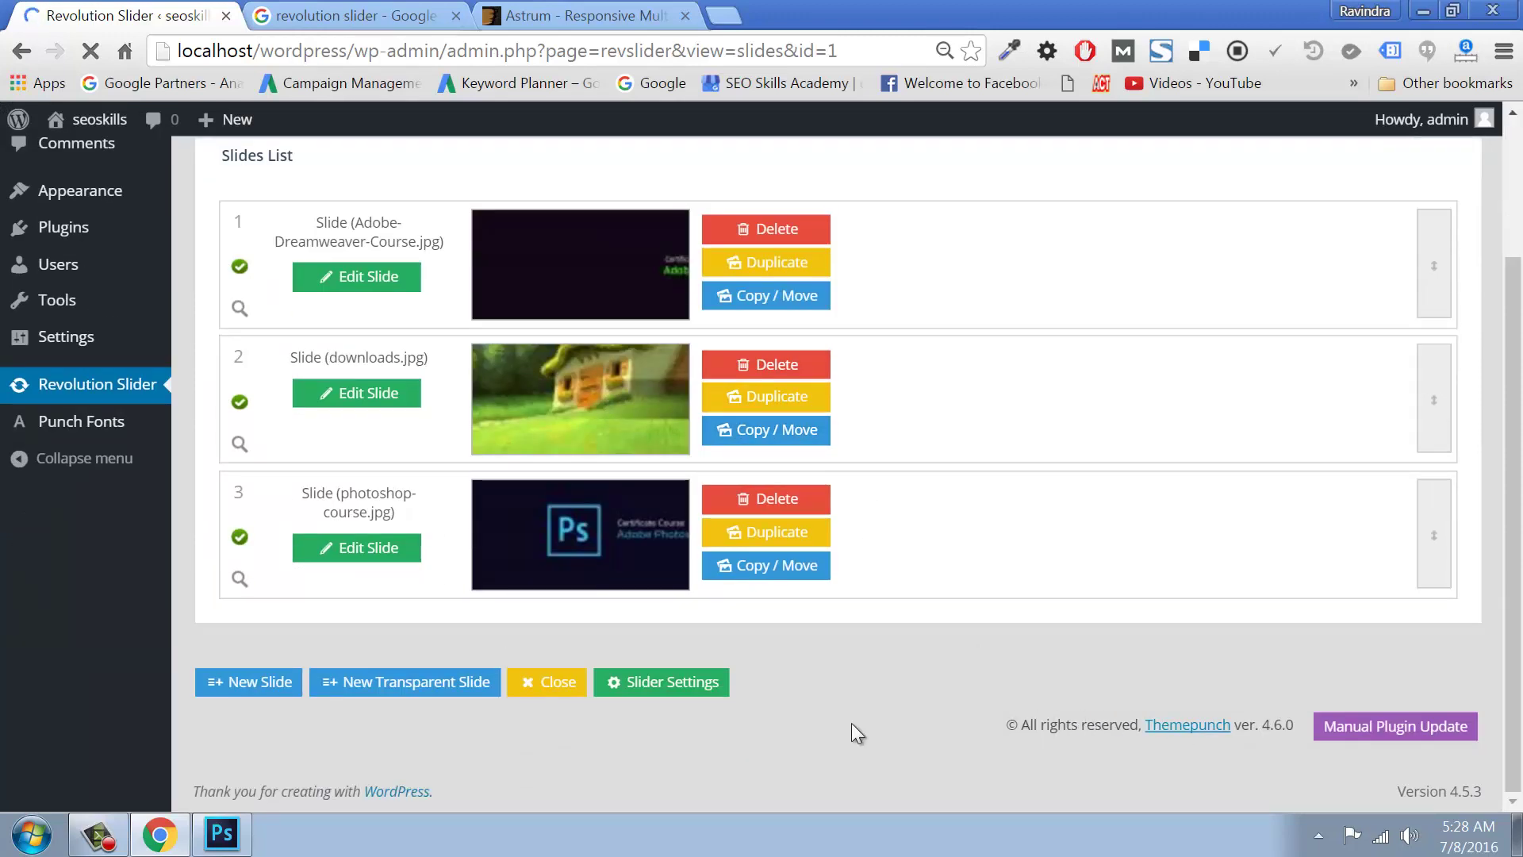
pyautogui.click(566, 688)
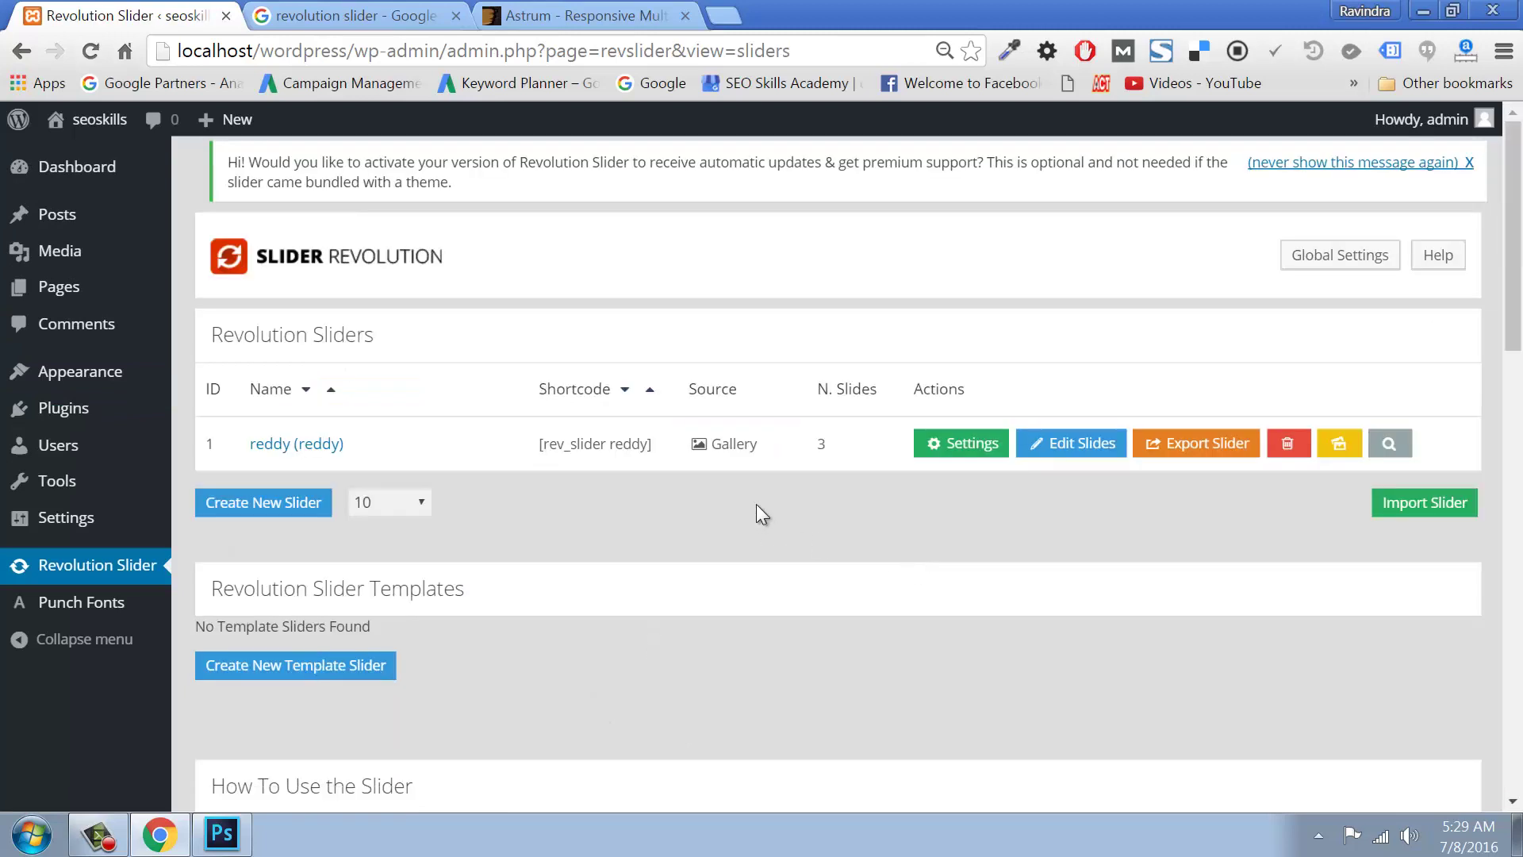
pyautogui.moveTo(653, 449); pyautogui.dragTo(550, 450)
pyautogui.rightClick(553, 447)
pyautogui.click(603, 464)
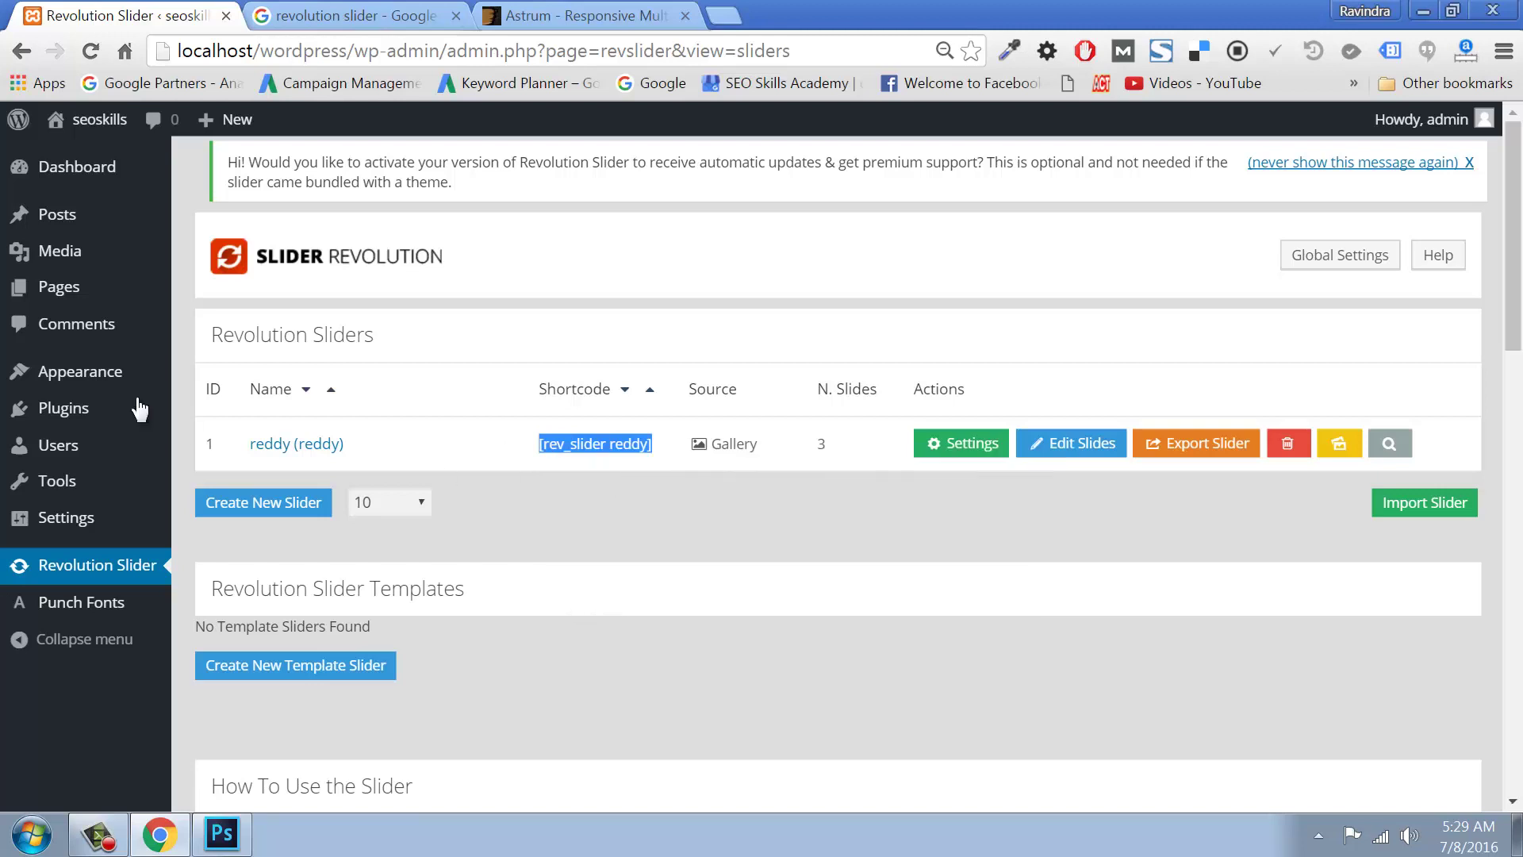
# Step: Replace the [rev_slider test] shortcode on the AboutUs page with the copied slider shortcode and update the page
pyautogui.moveTo(64, 287)
pyautogui.click(198, 294)
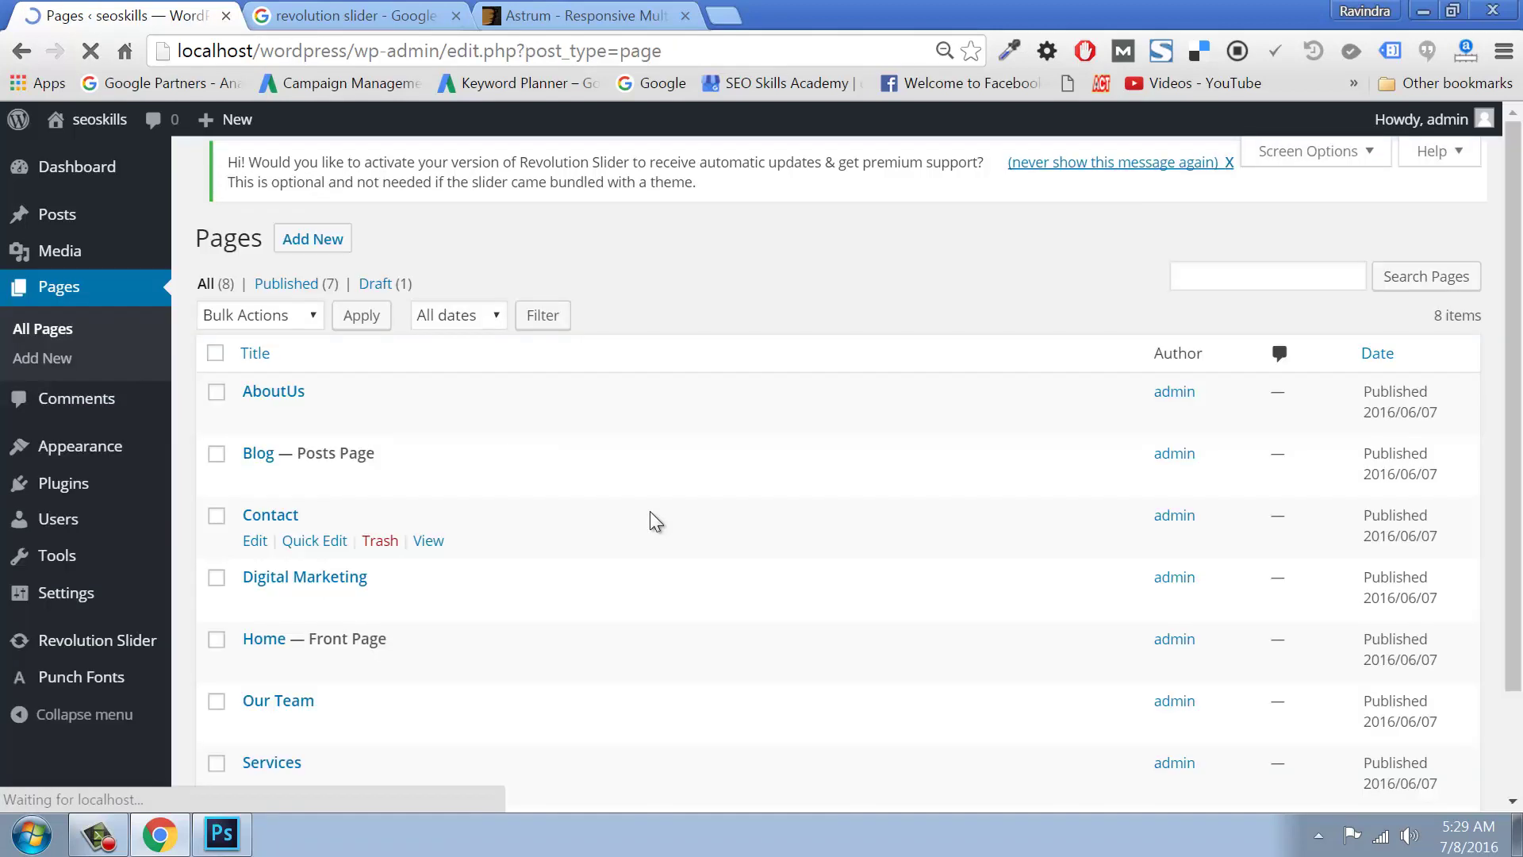
pyautogui.click(256, 418)
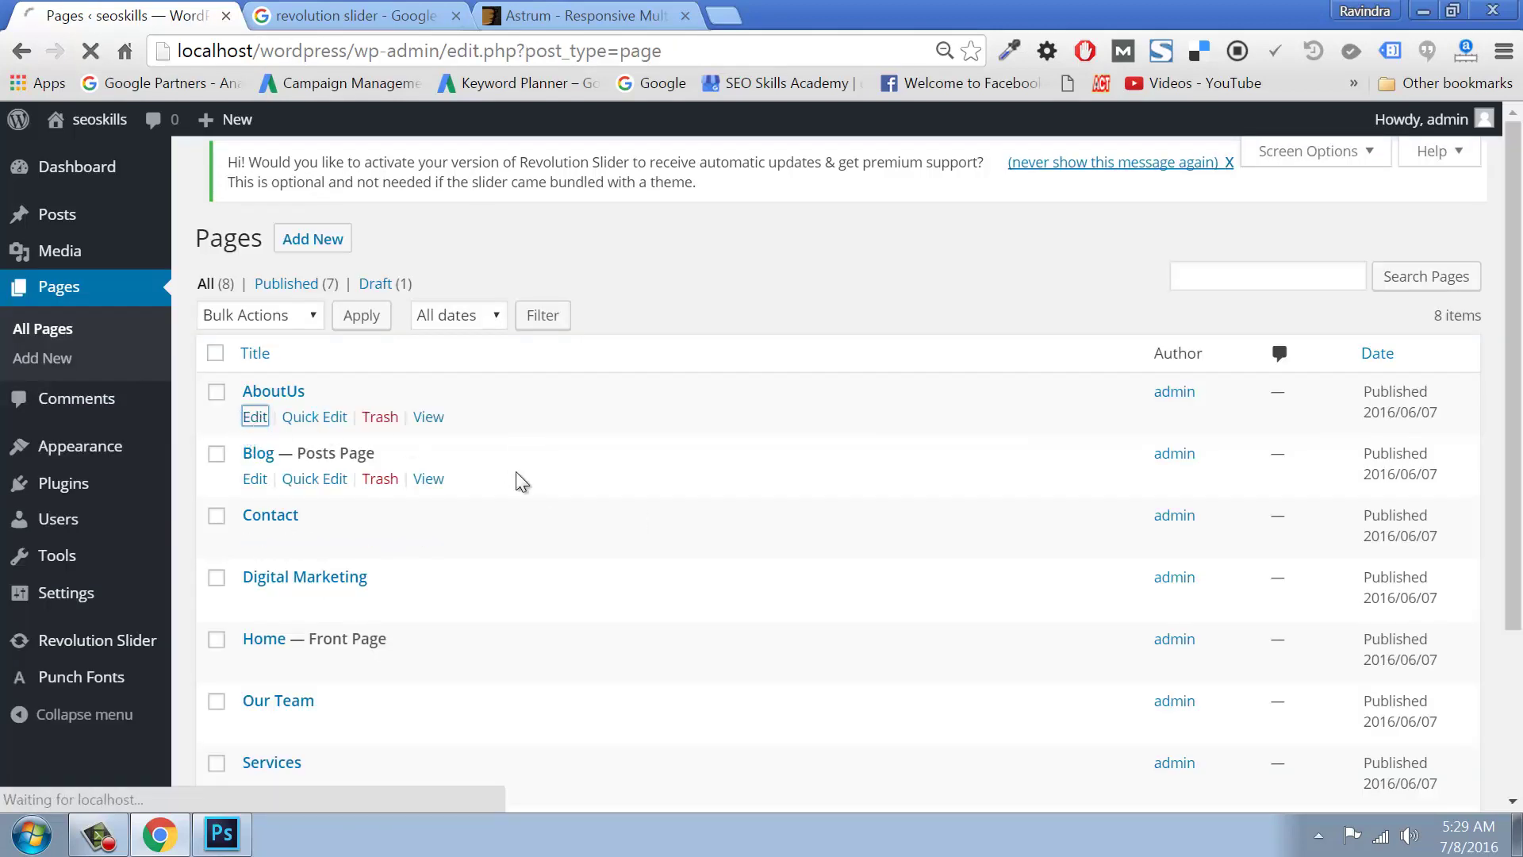
pyautogui.moveTo(267, 510); pyautogui.dragTo(189, 519)
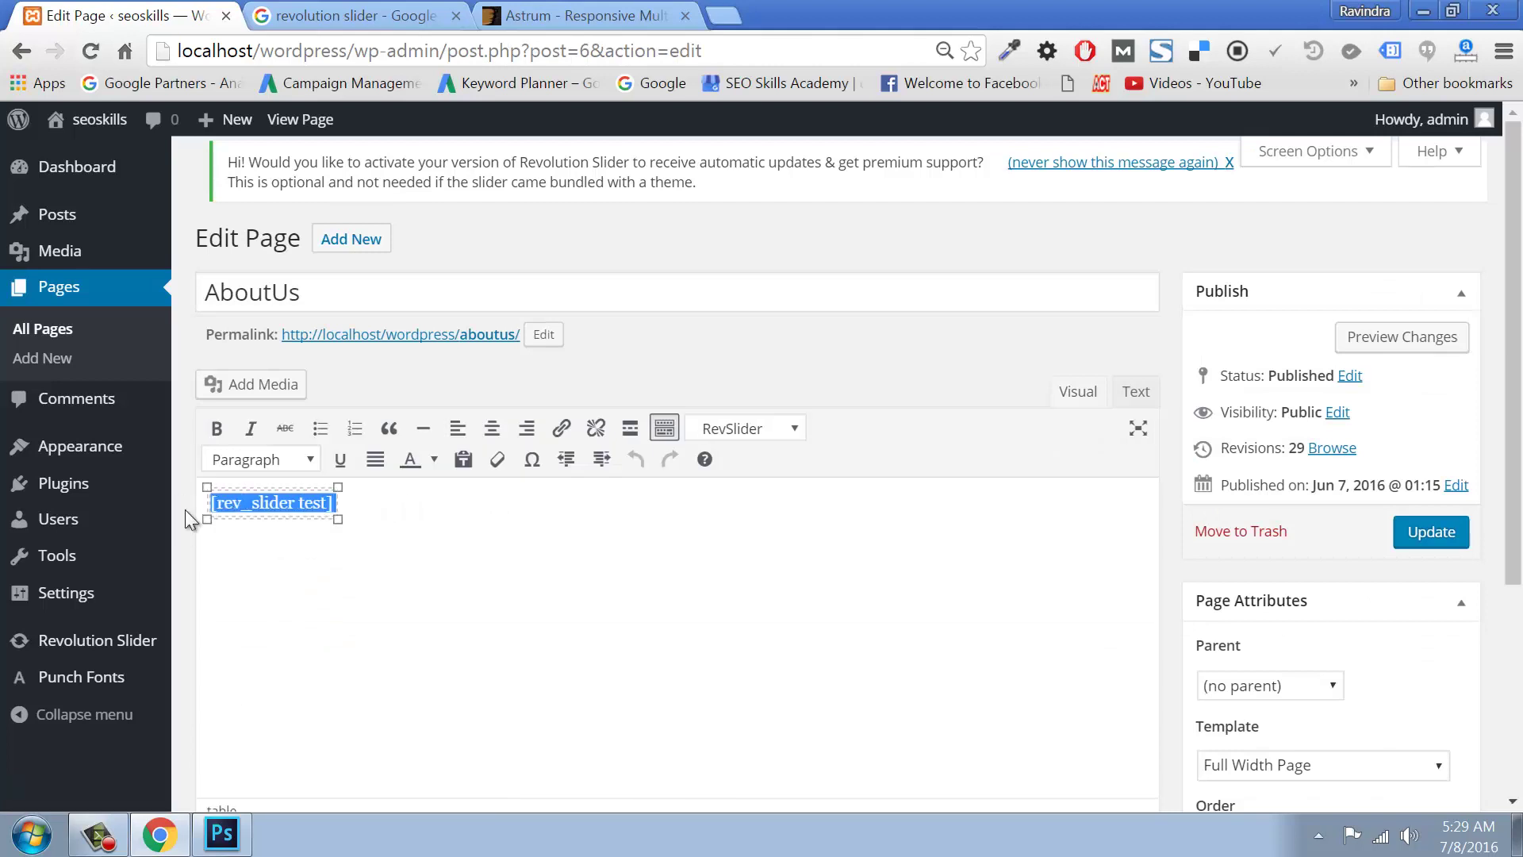
pyautogui.press('Delete')
pyautogui.hotkey('ctrl', 'v')
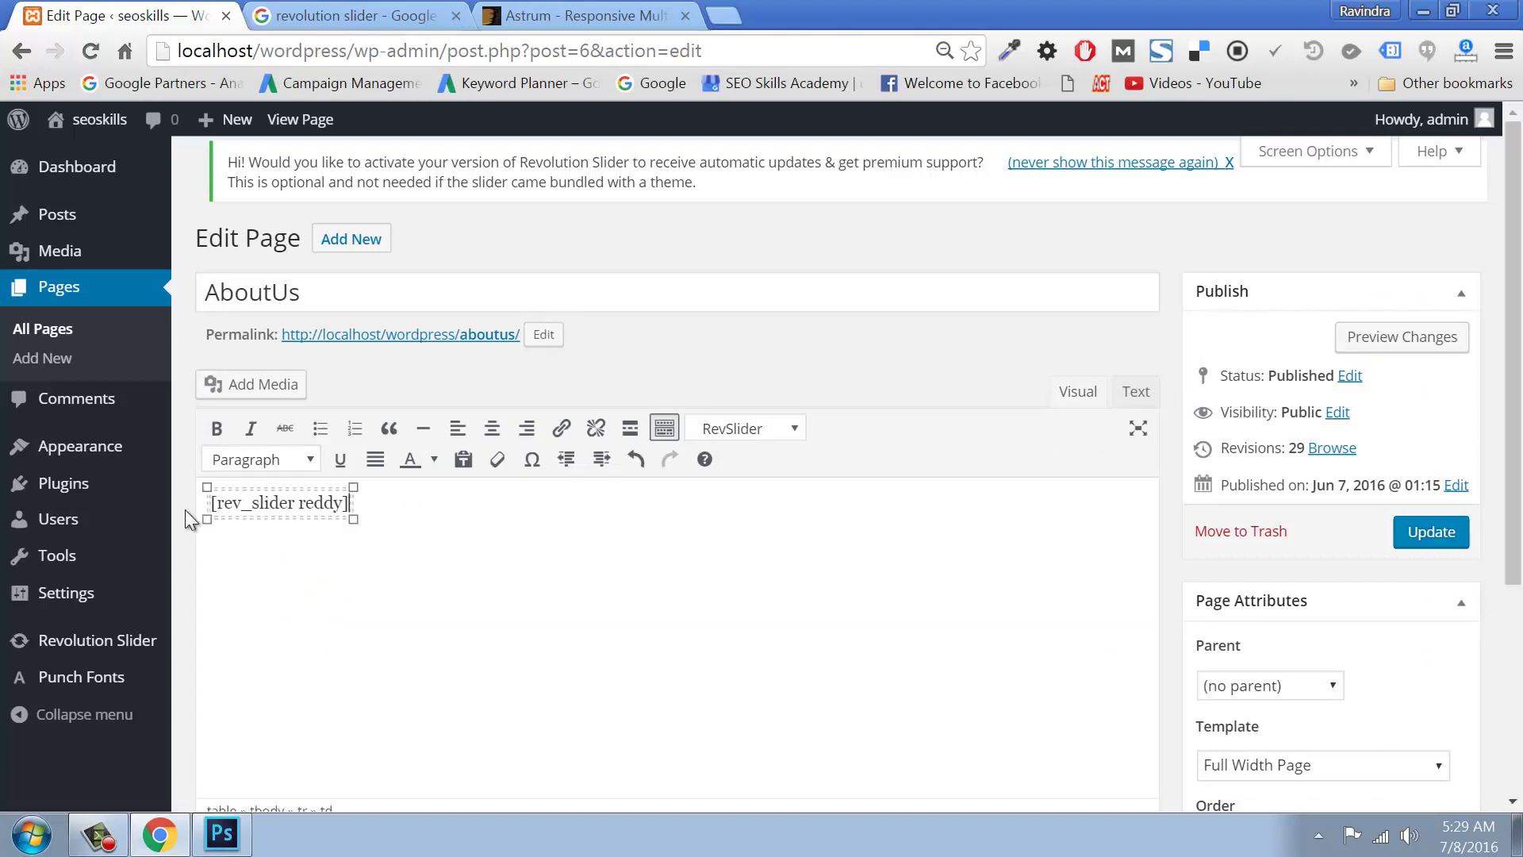
pyautogui.click(1424, 538)
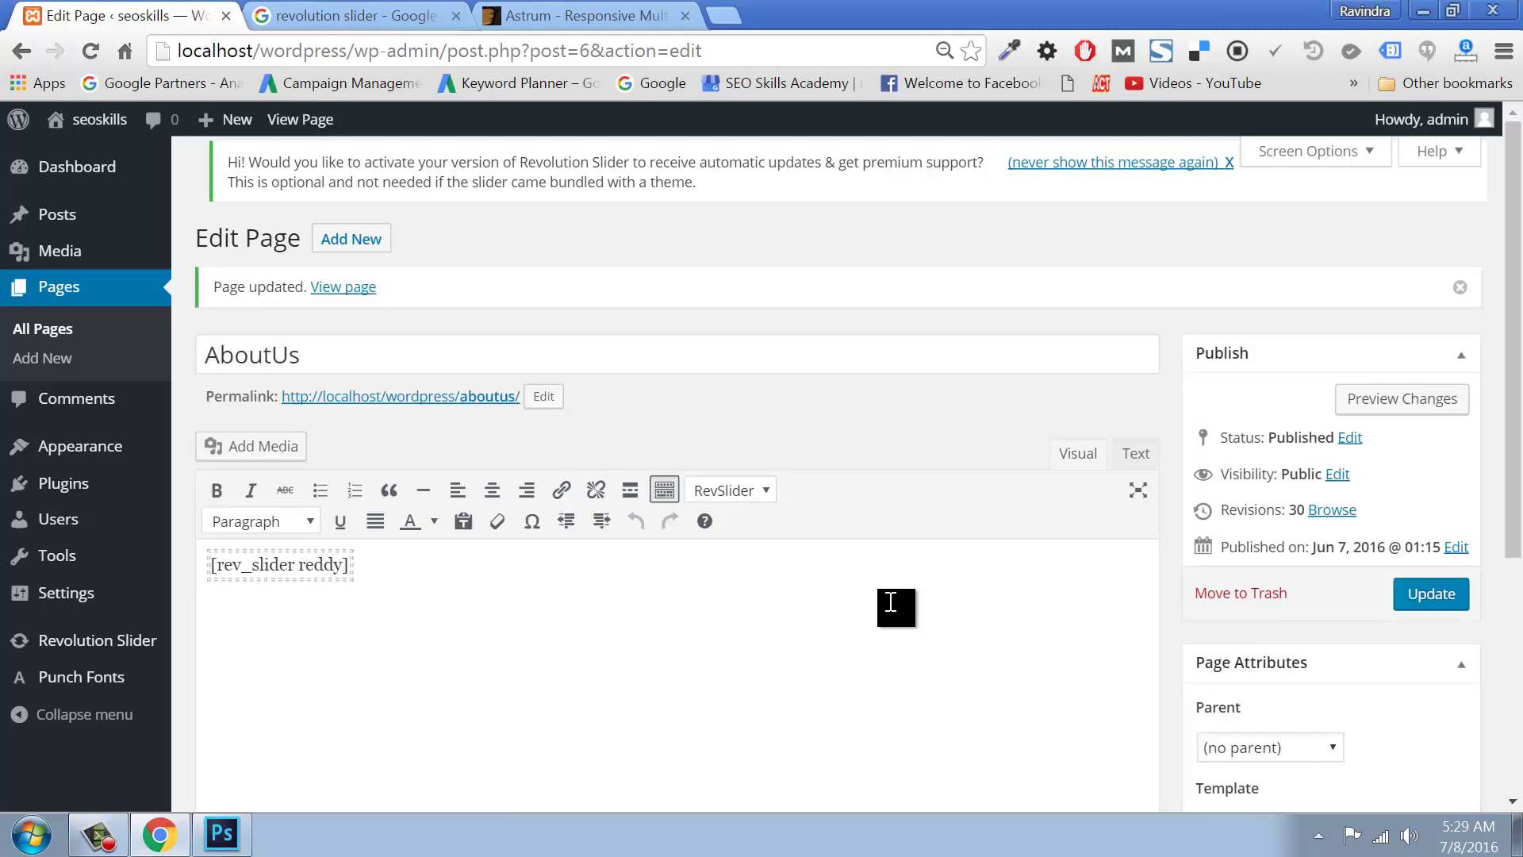
# Step: View the published AboutUs page in a new tab and advance through the slider's slides
pyautogui.scroll(-5, 889, 601)
pyautogui.scroll(5, 889, 600)
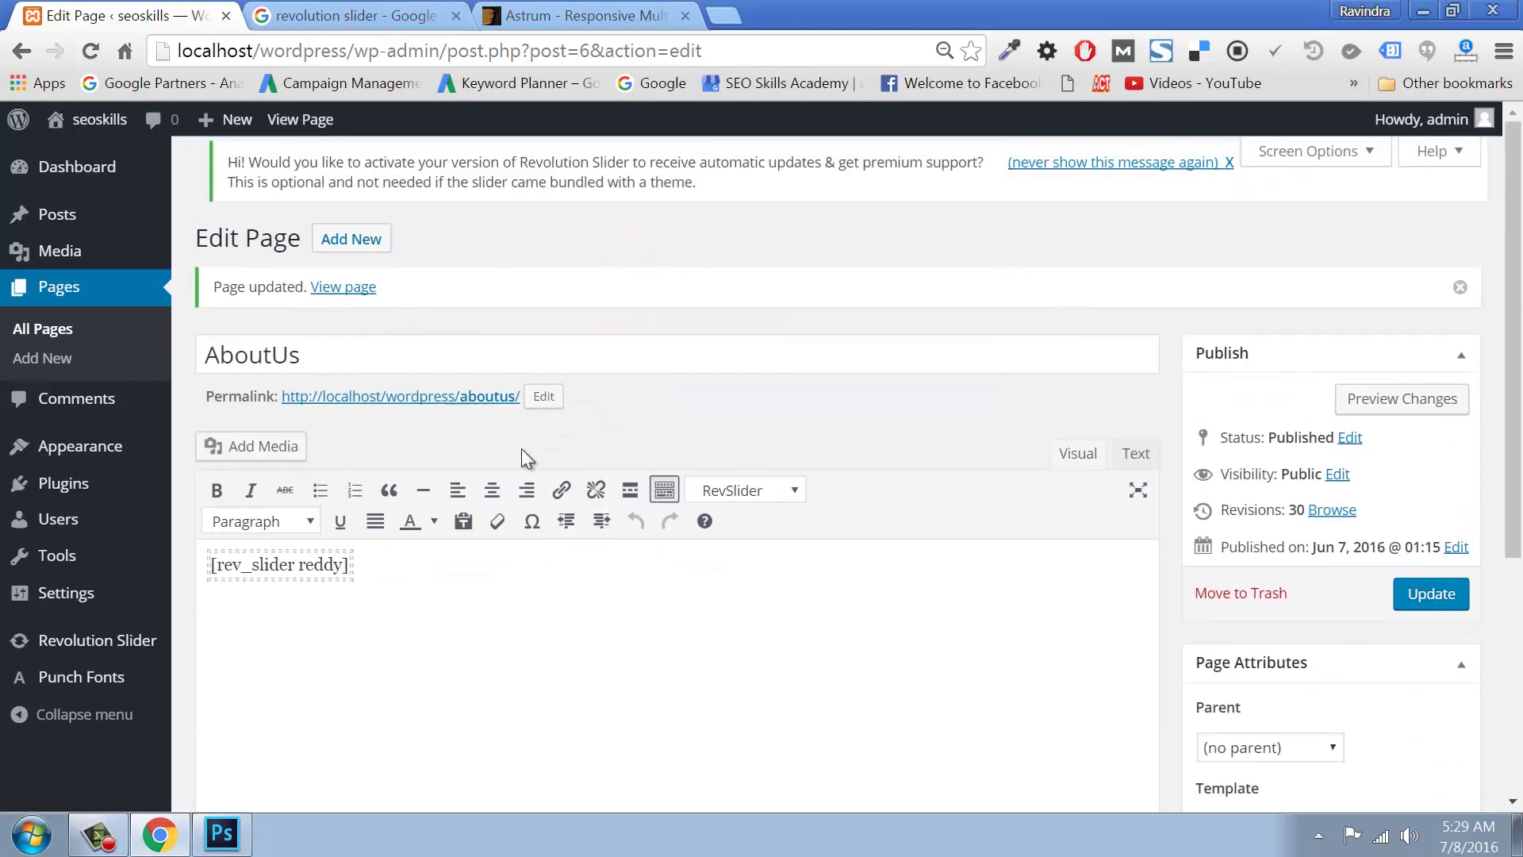
pyautogui.rightClick(451, 396)
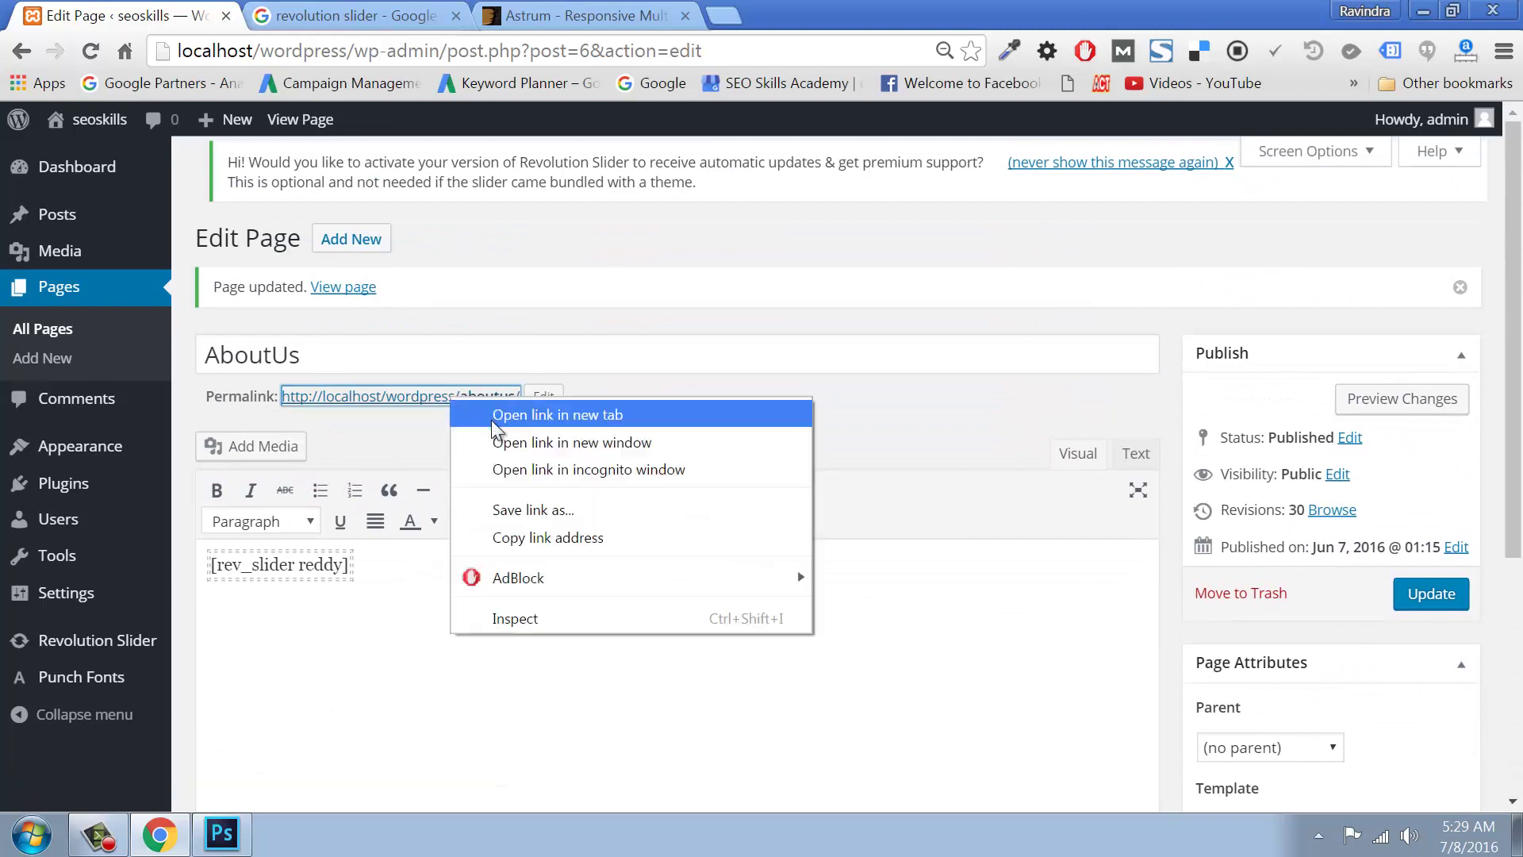
pyautogui.click(503, 414)
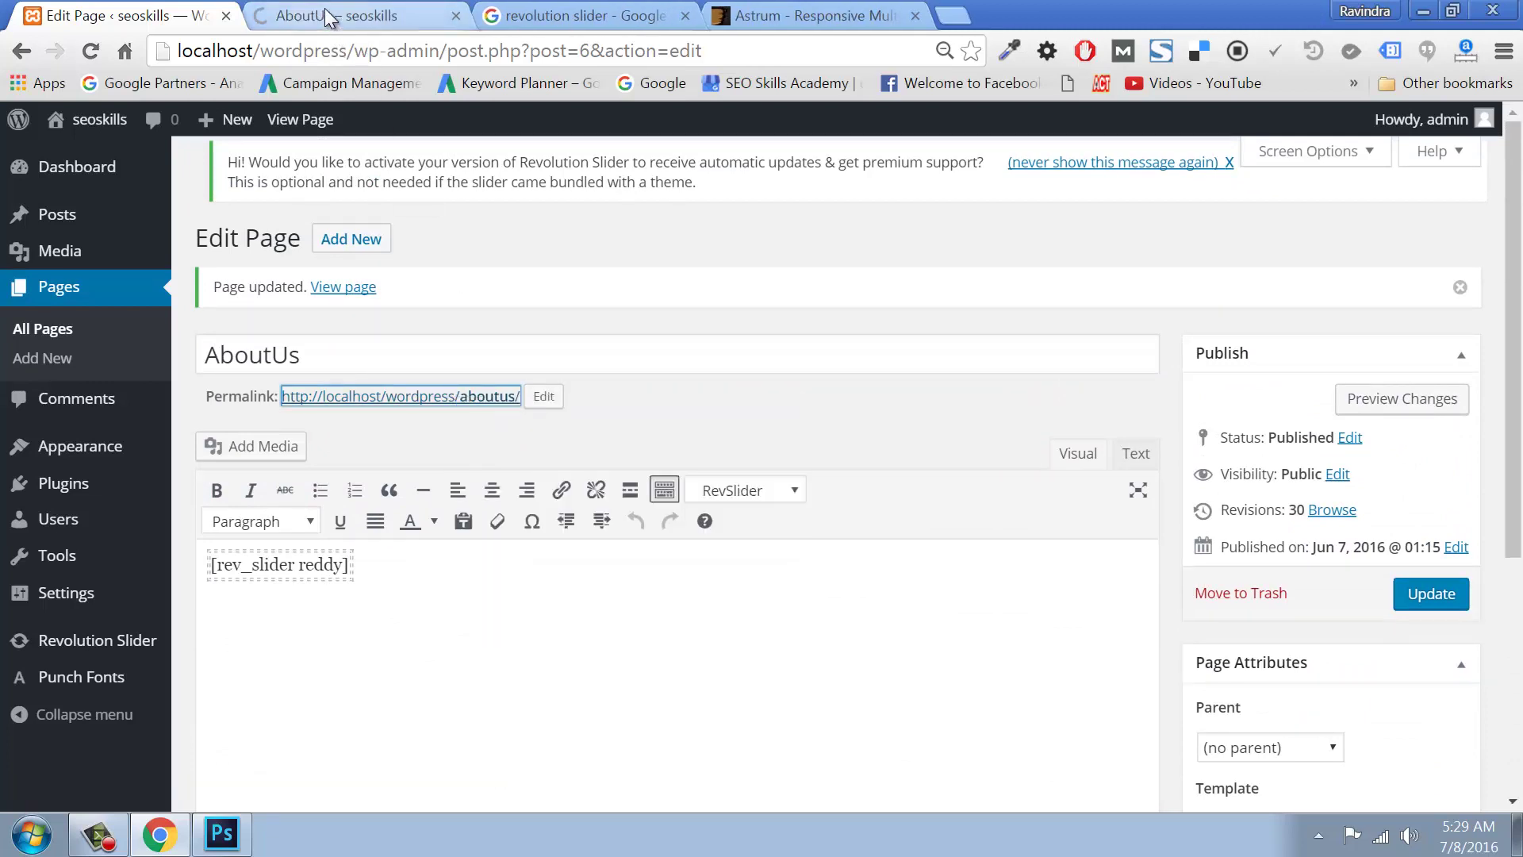
pyautogui.click(325, 11)
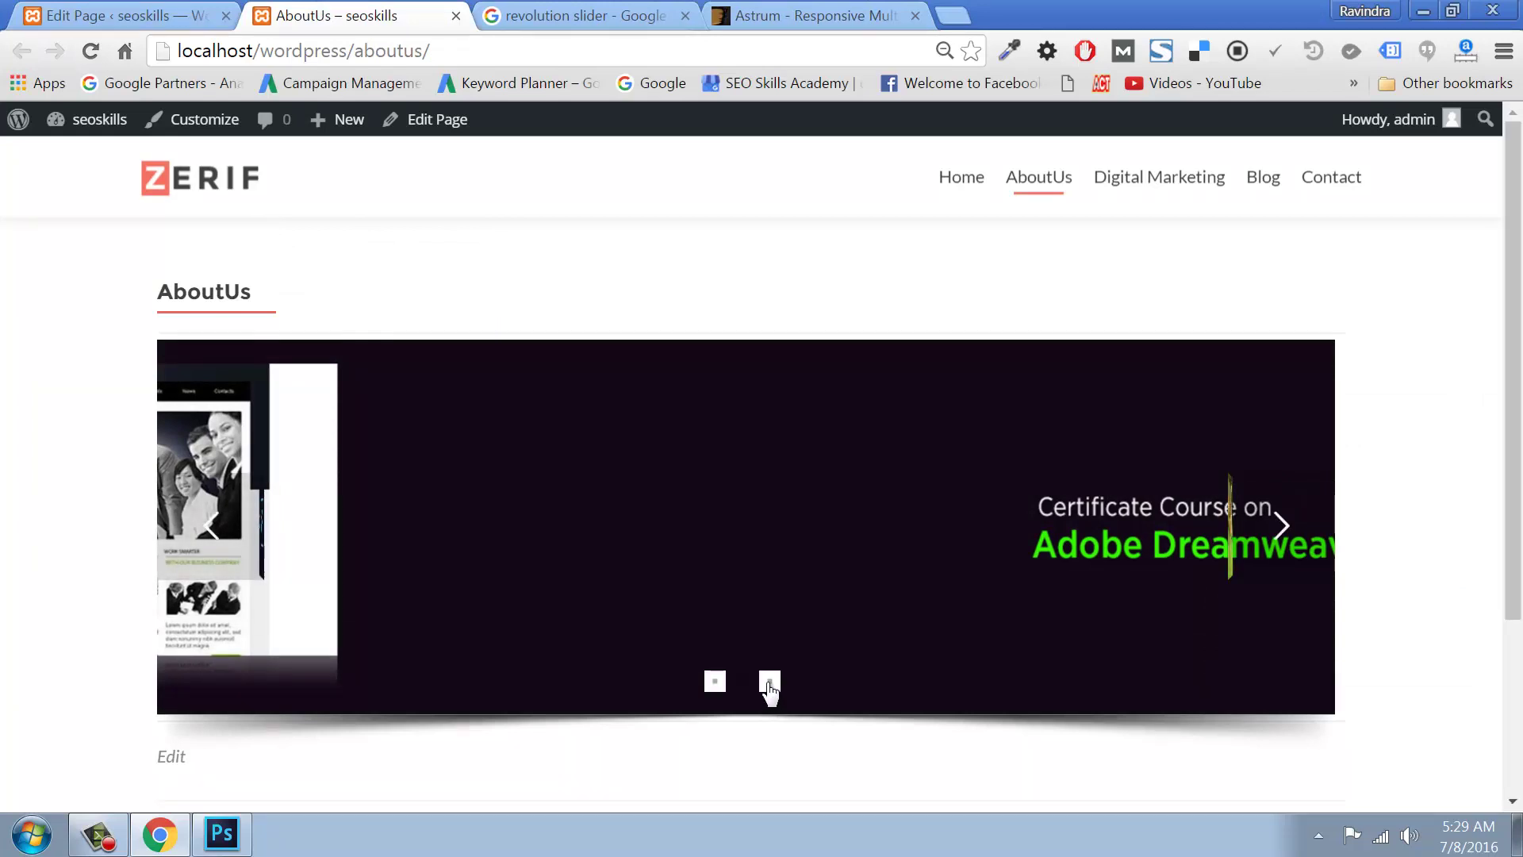
pyautogui.click(1279, 530)
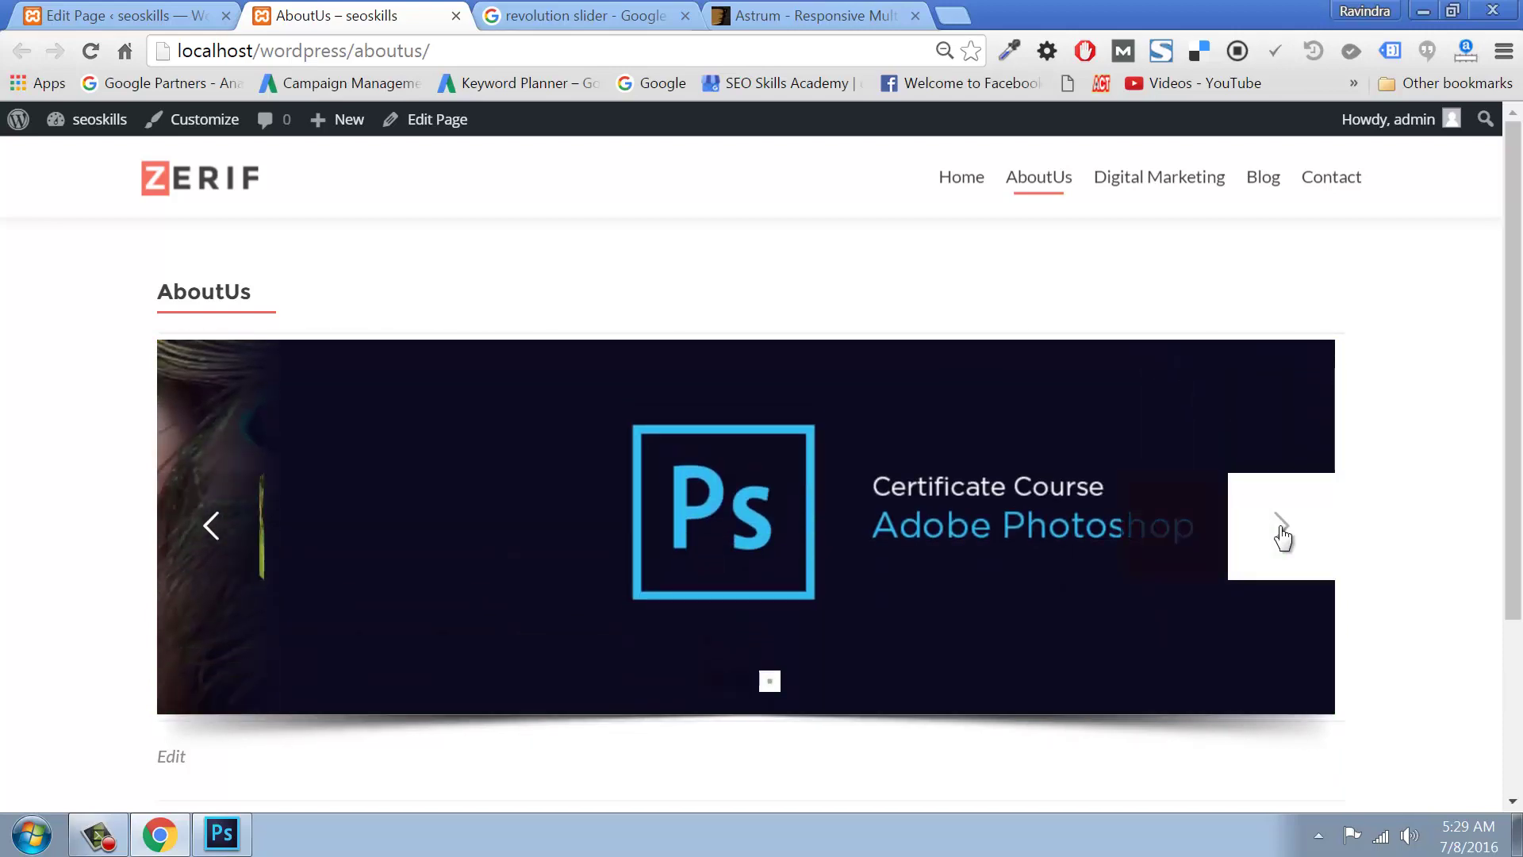
pyautogui.click(1282, 530)
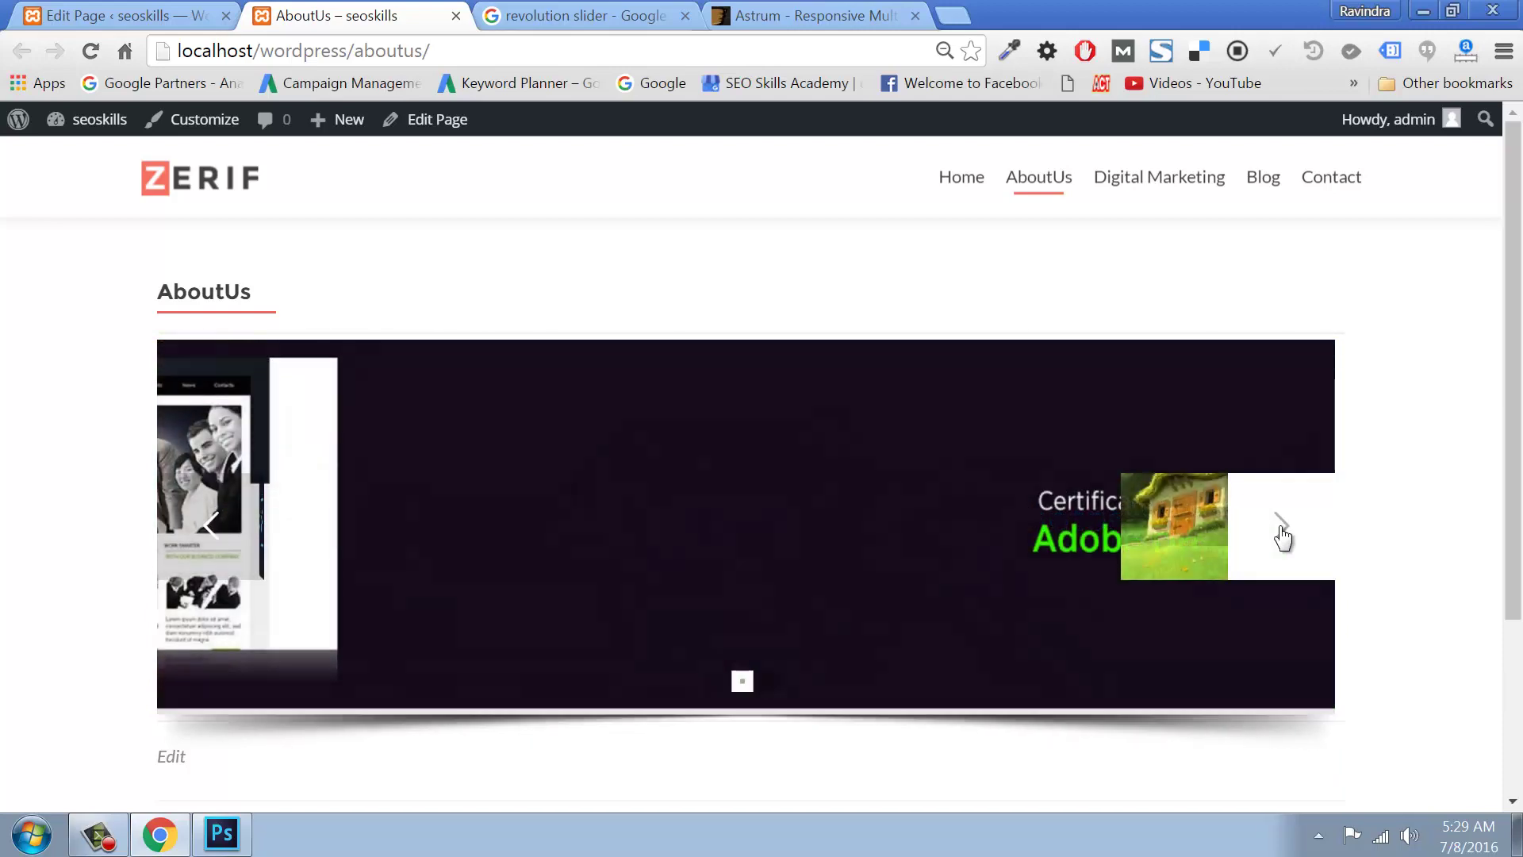
# Step: Check the slider on the published AboutUs page by switching back and forth between its three slides
pyautogui.click(1281, 530)
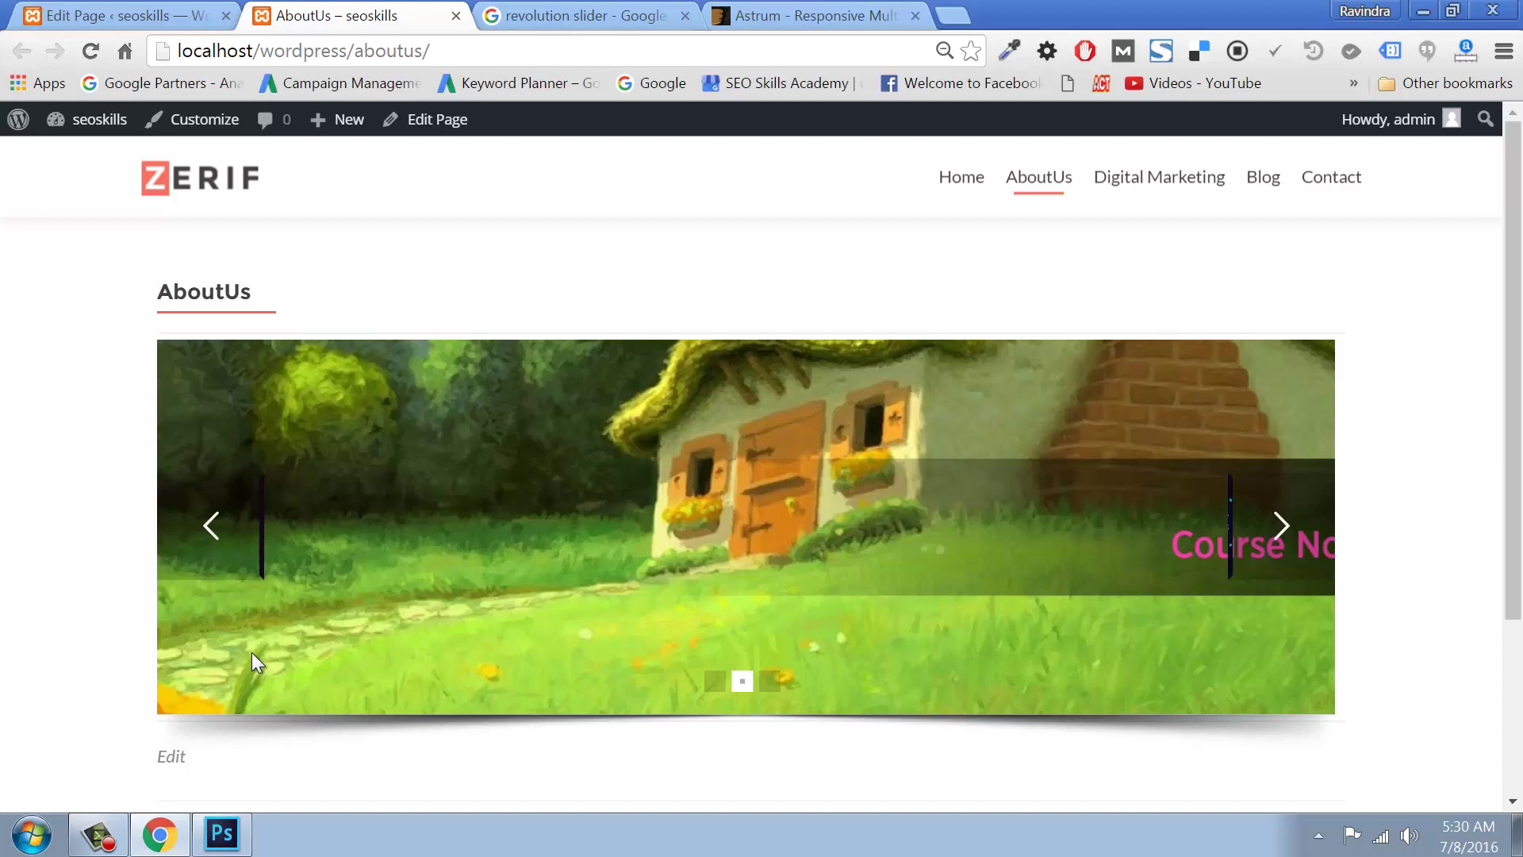
pyautogui.click(715, 695)
pyautogui.click(741, 695)
pyautogui.click(770, 695)
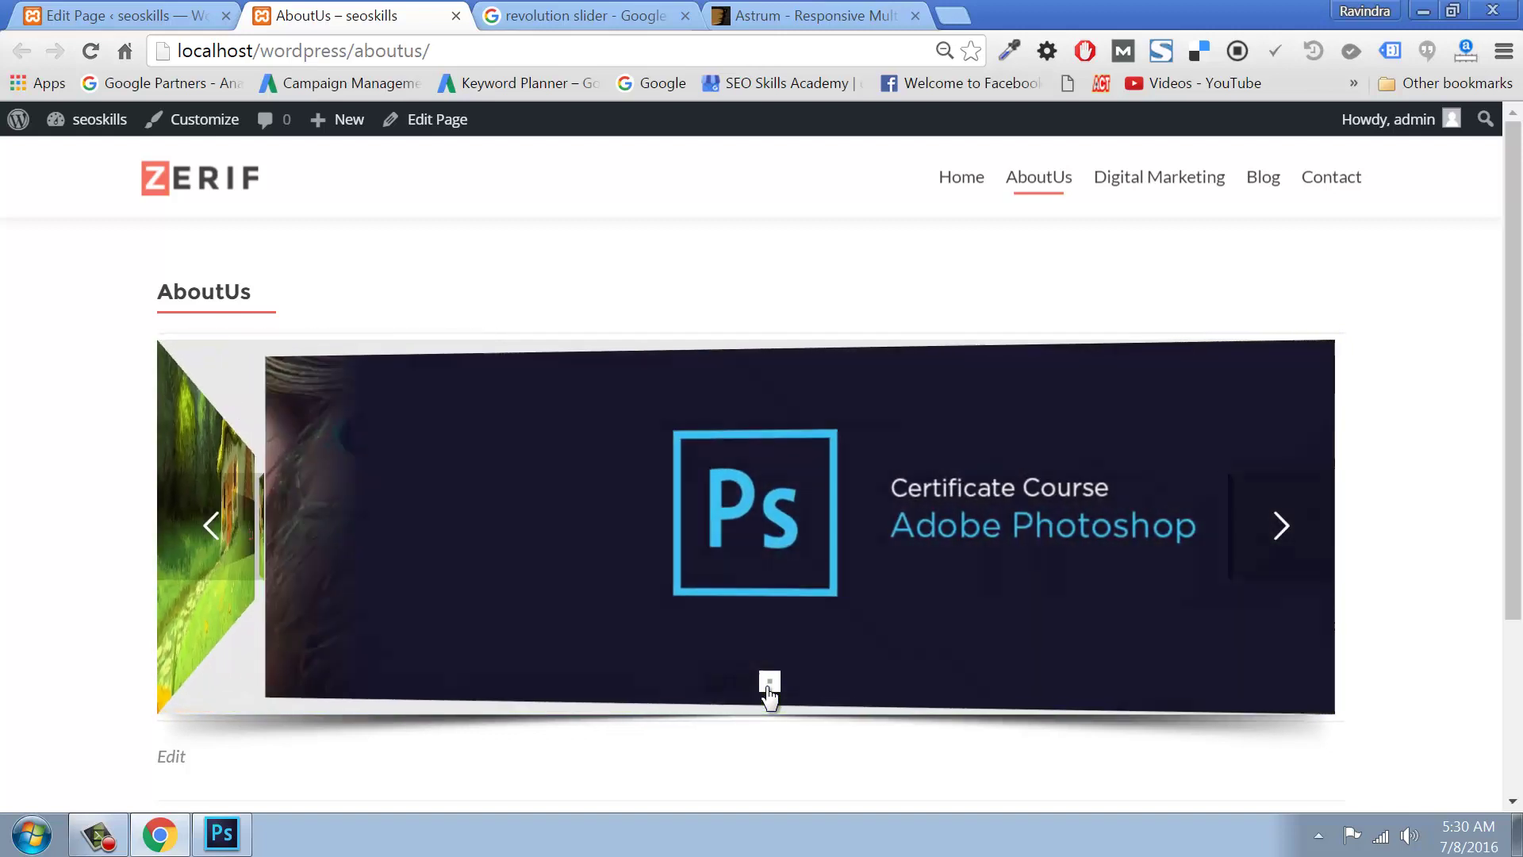
pyautogui.click(742, 681)
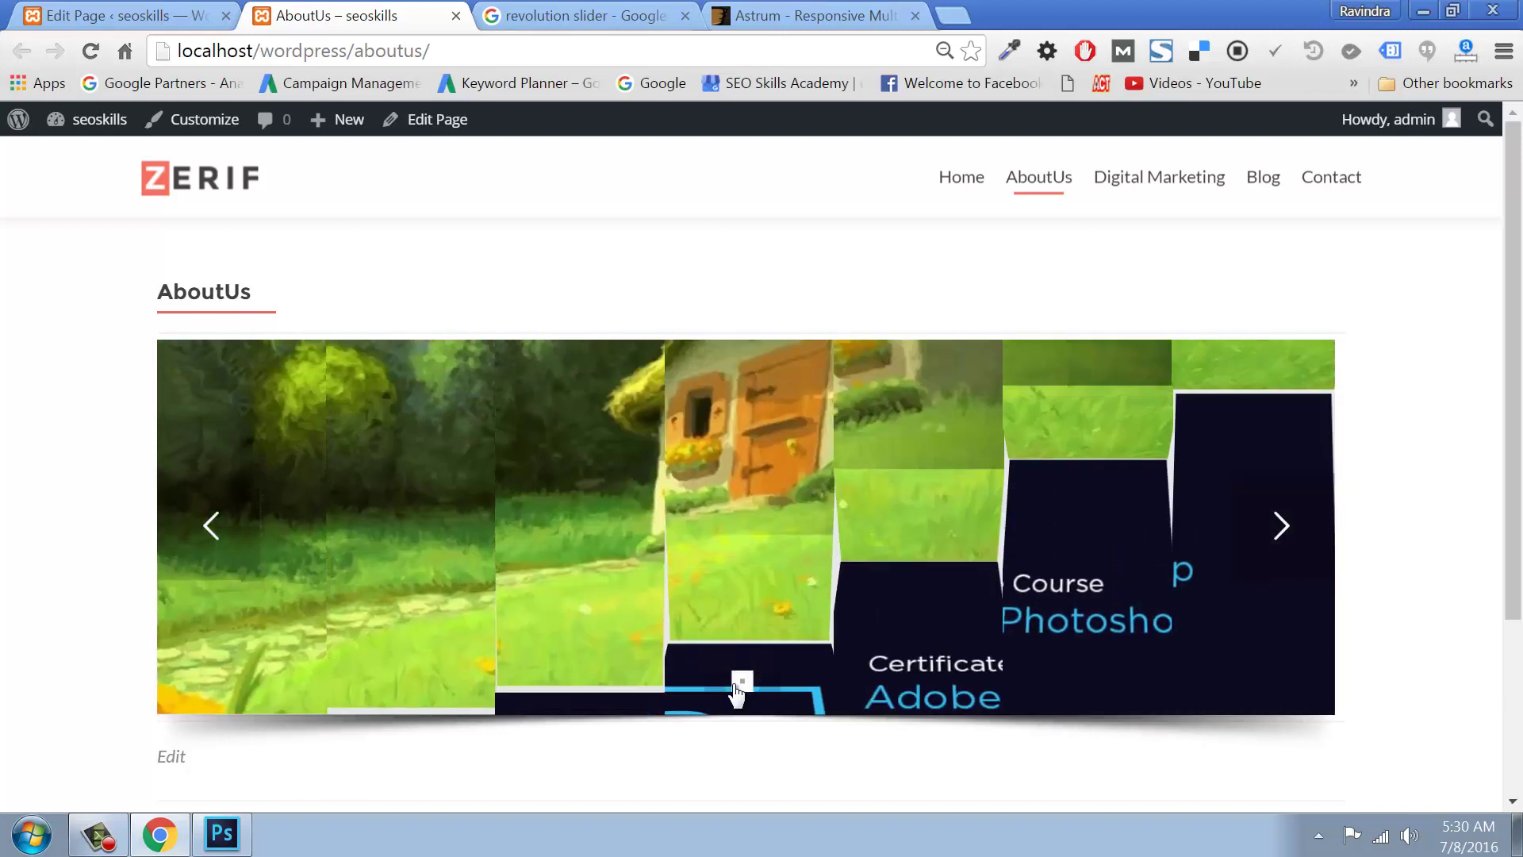
pyautogui.click(715, 683)
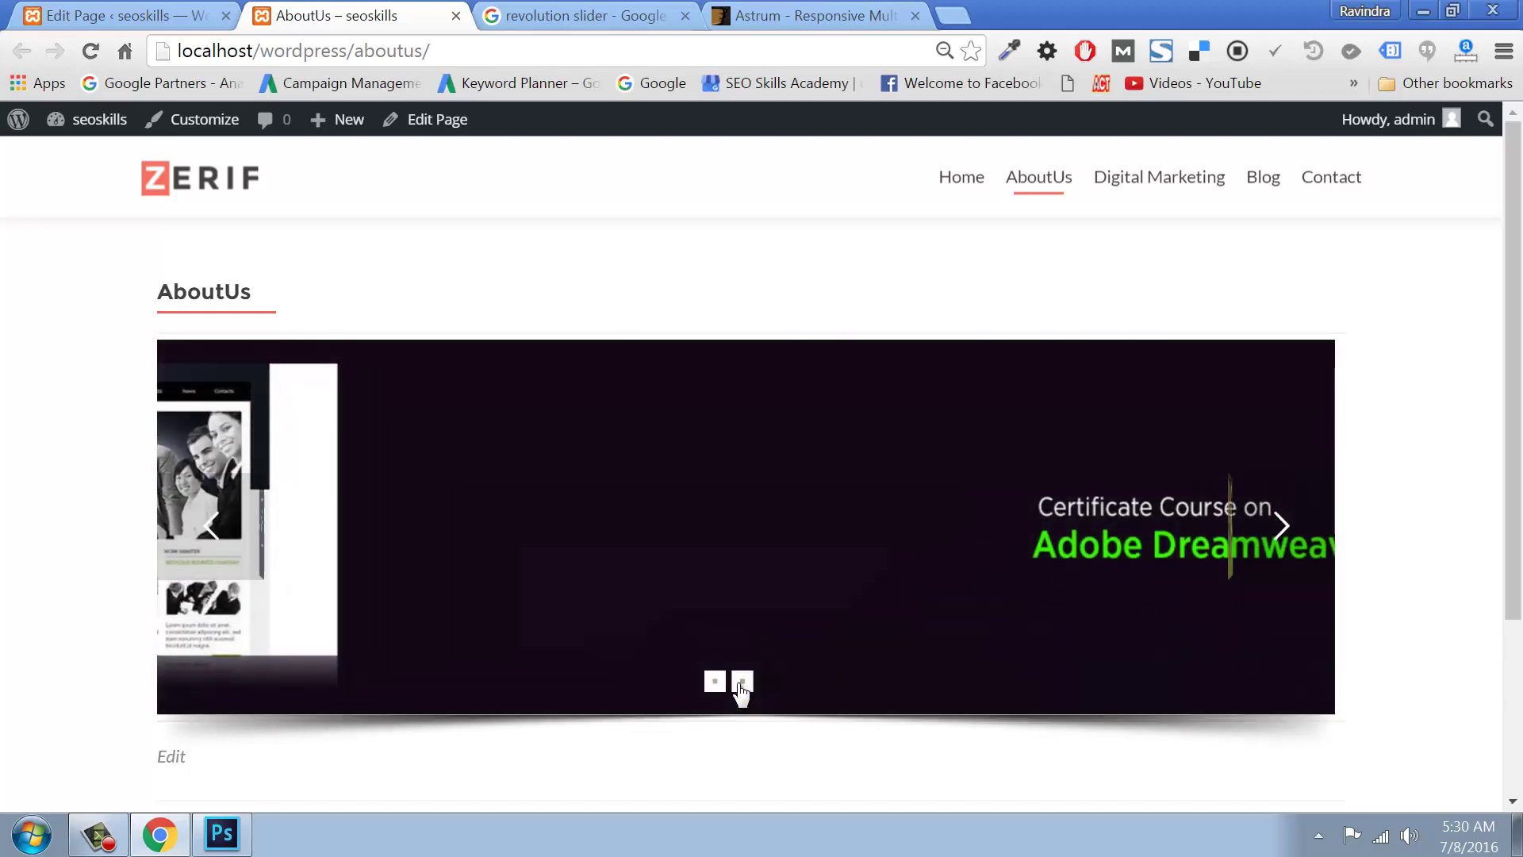
pyautogui.click(742, 683)
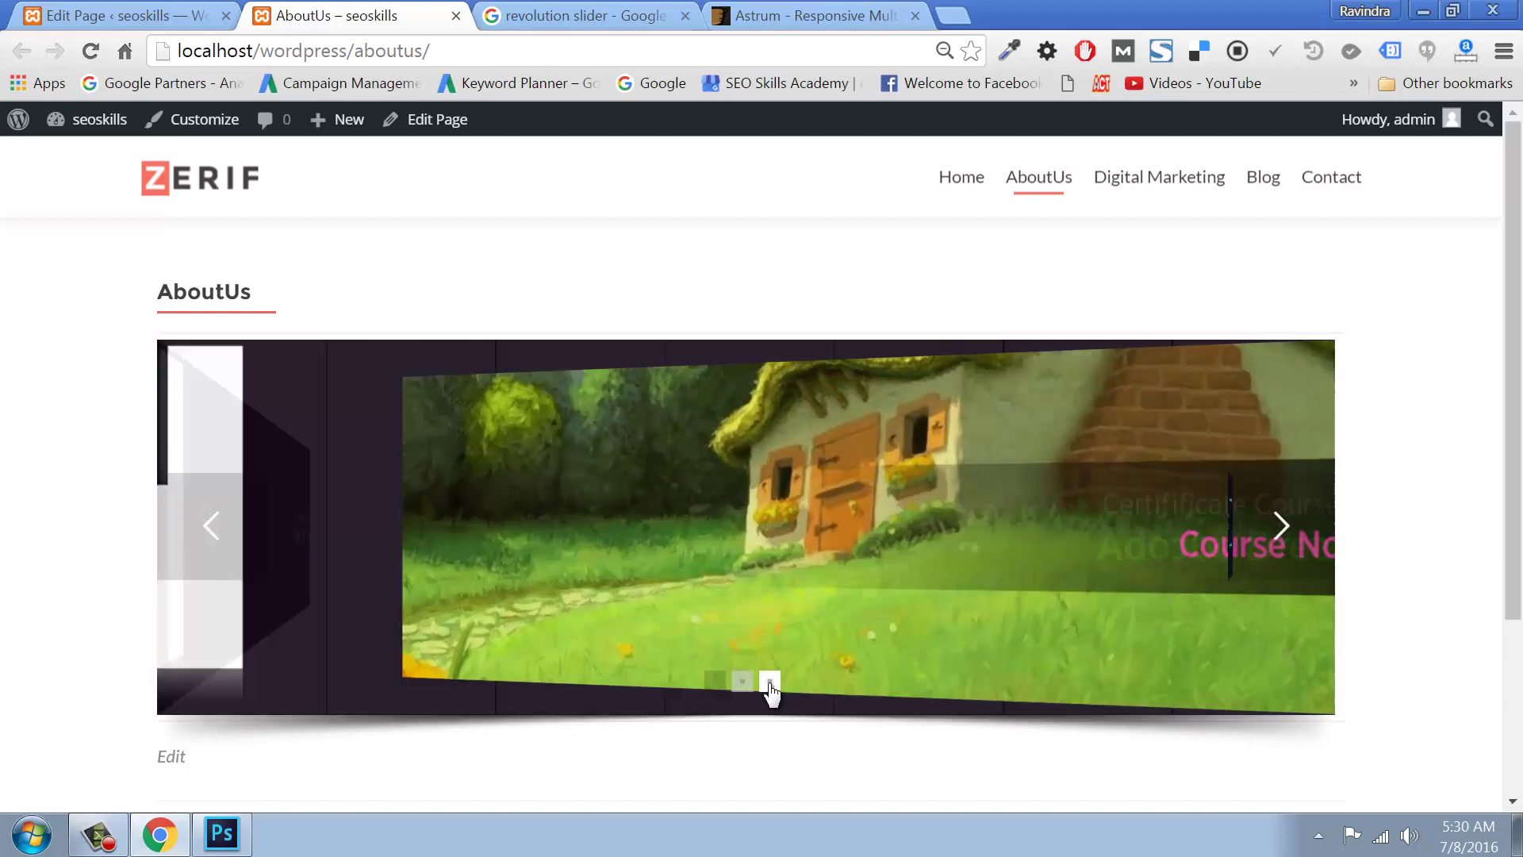
pyautogui.click(768, 684)
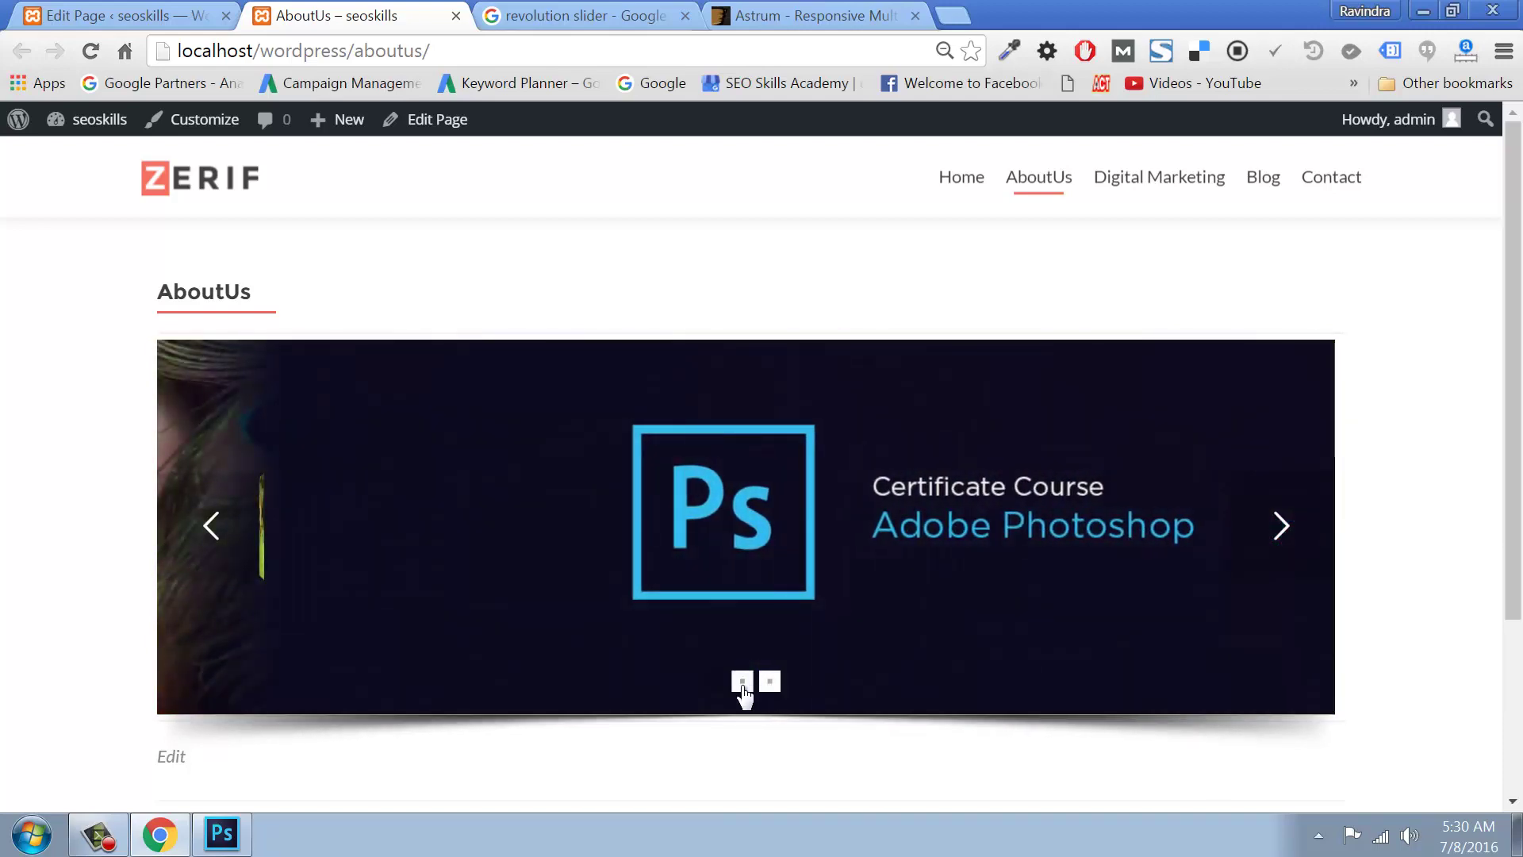
pyautogui.click(741, 684)
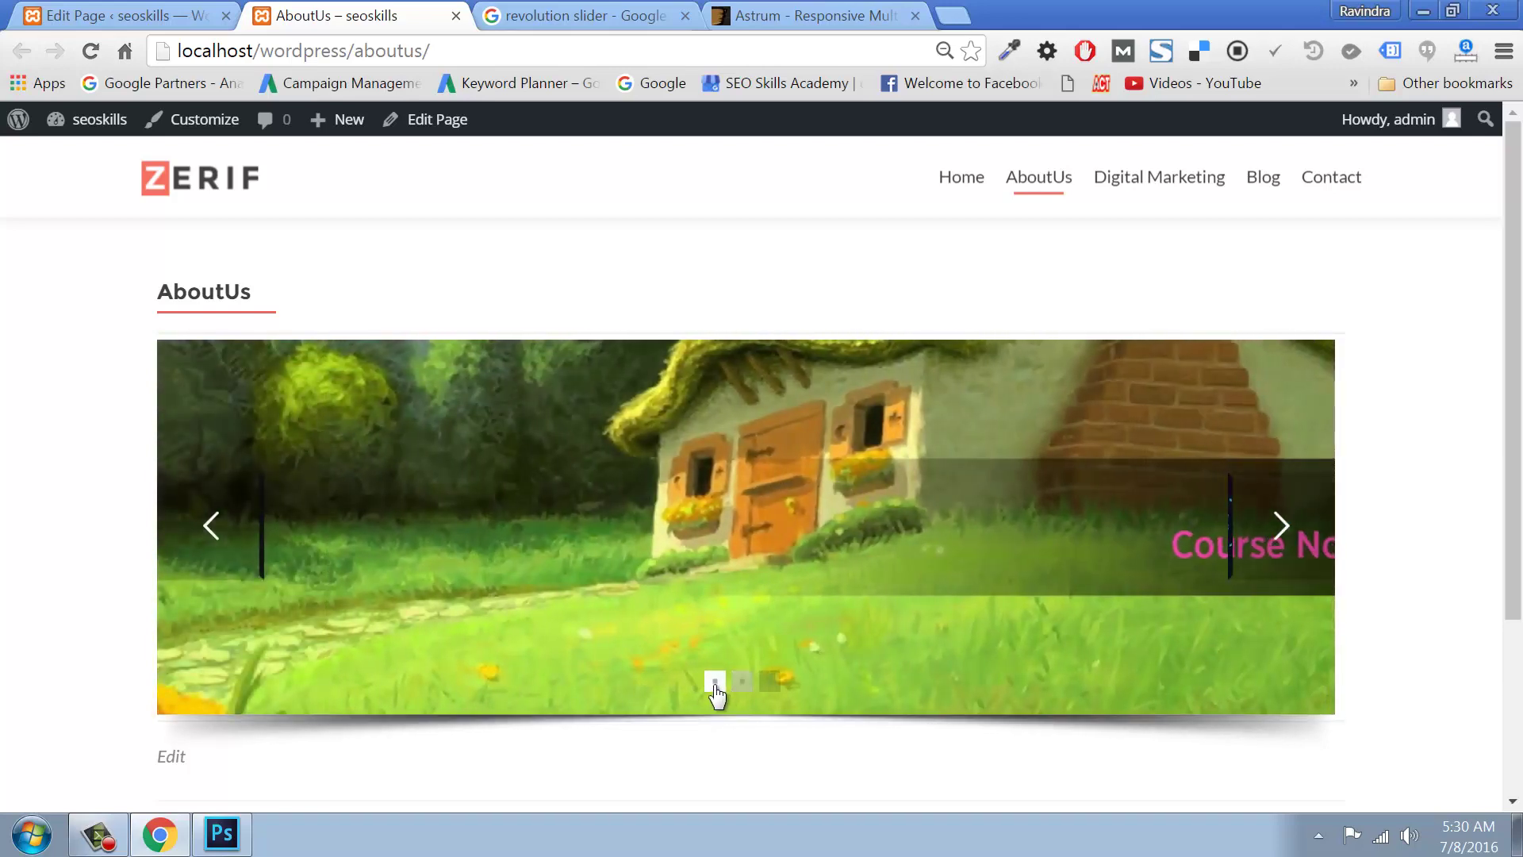
pyautogui.click(715, 683)
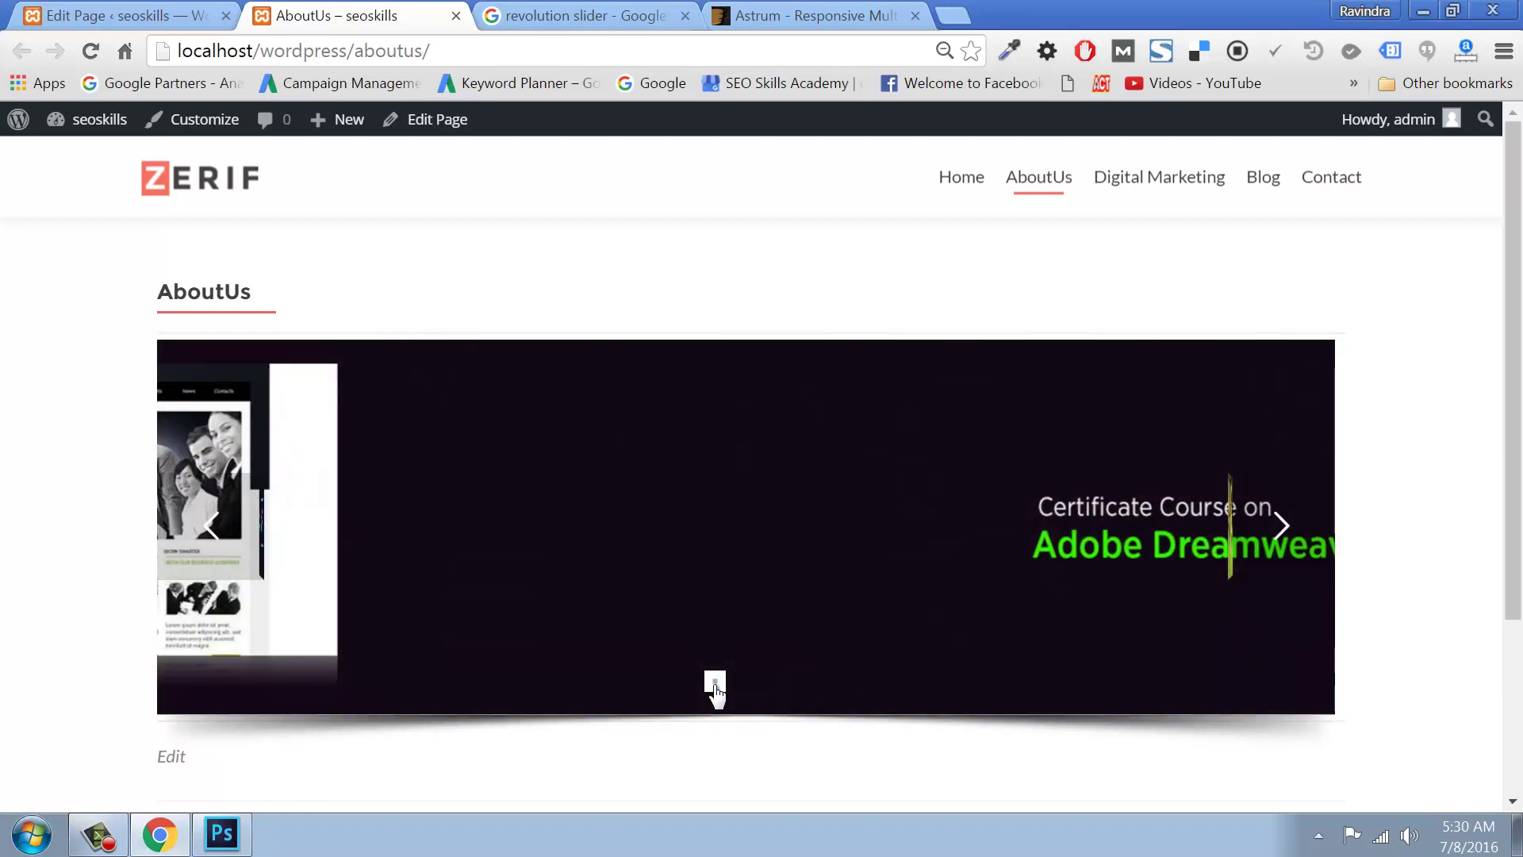